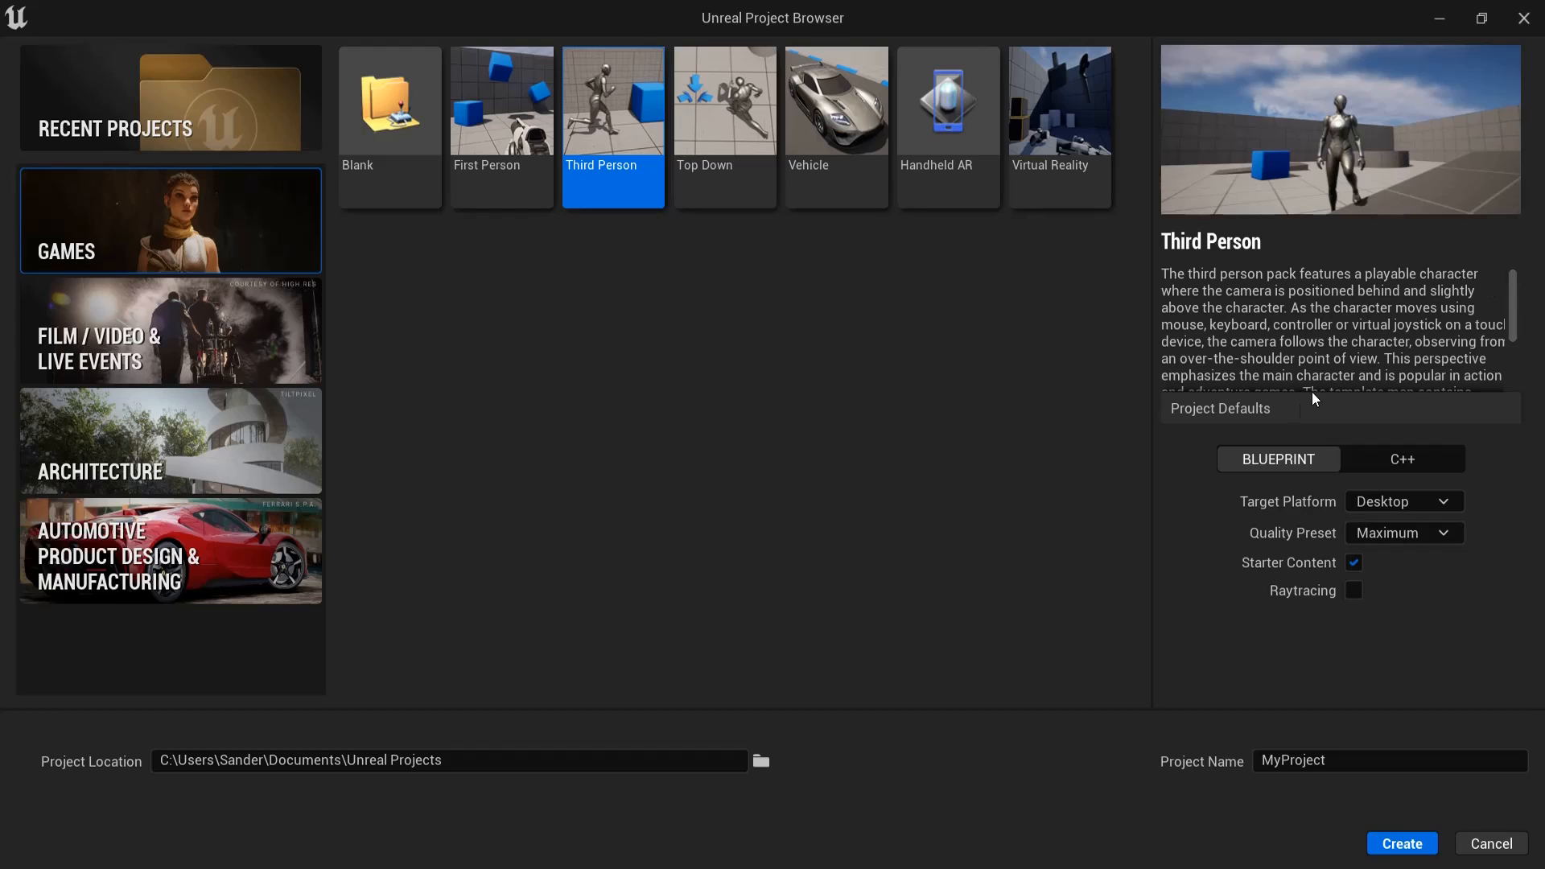
- Create a Third Person Blueprint project named Platformy with Starter Content disabled
click(1354, 563)
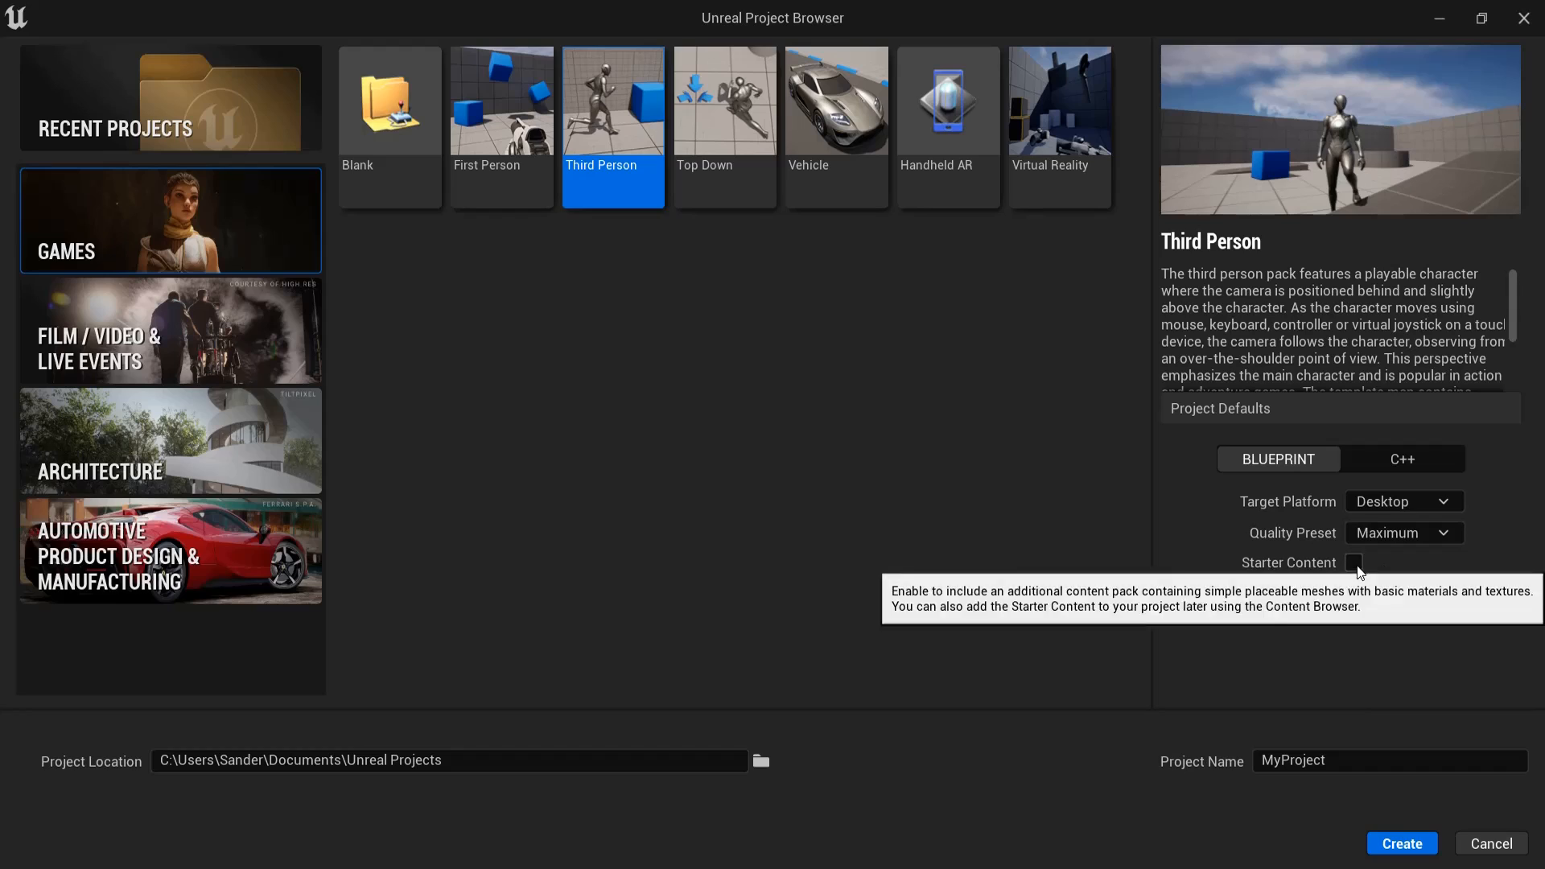
drag(1363, 761, 1285, 759)
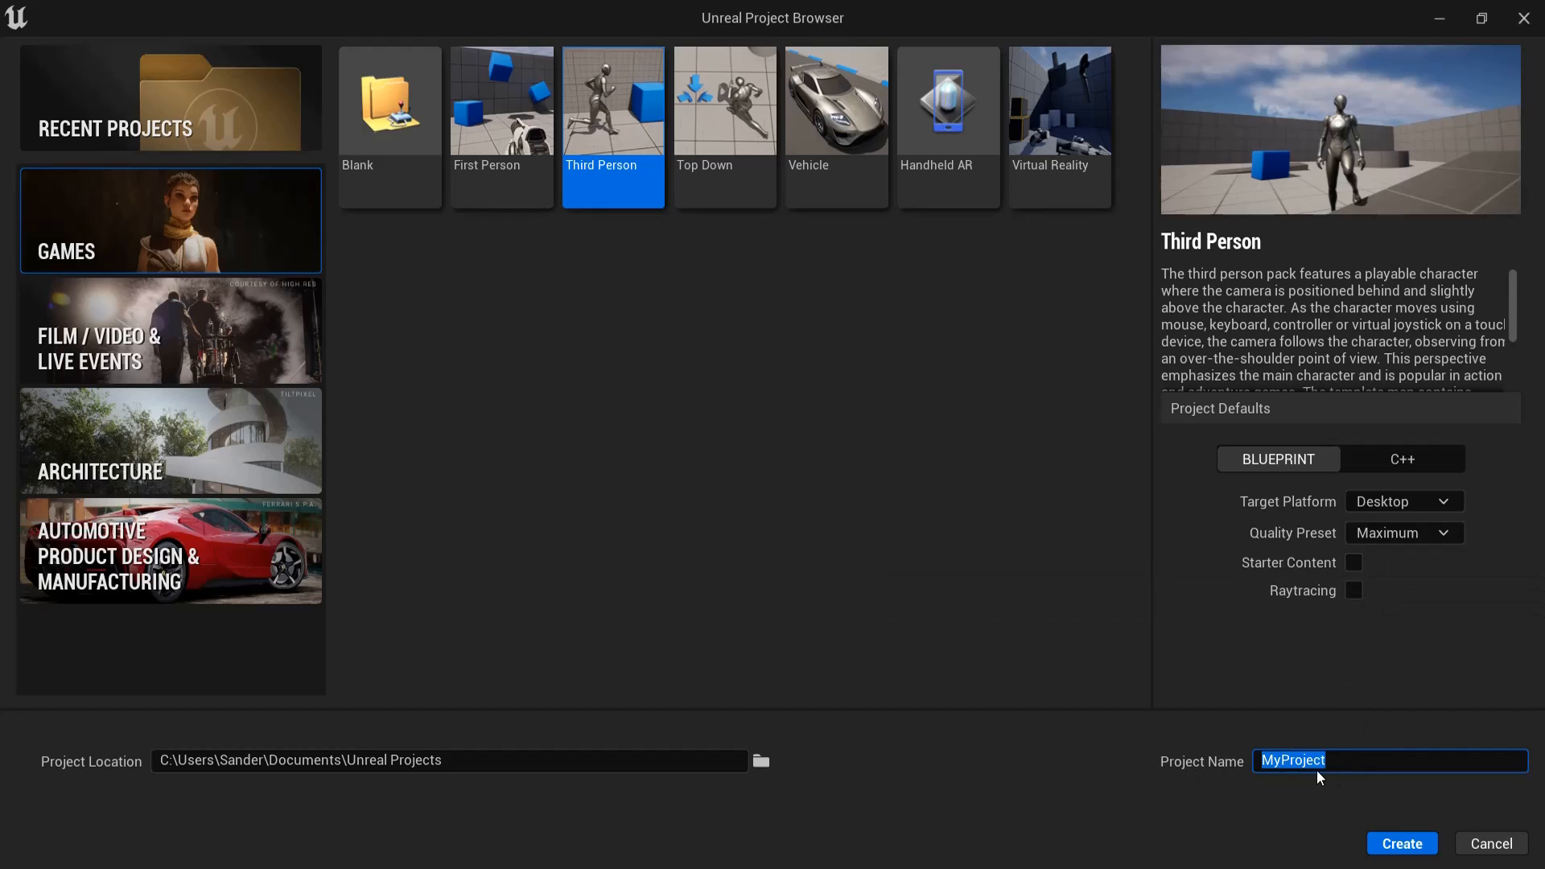
text(Platformy)
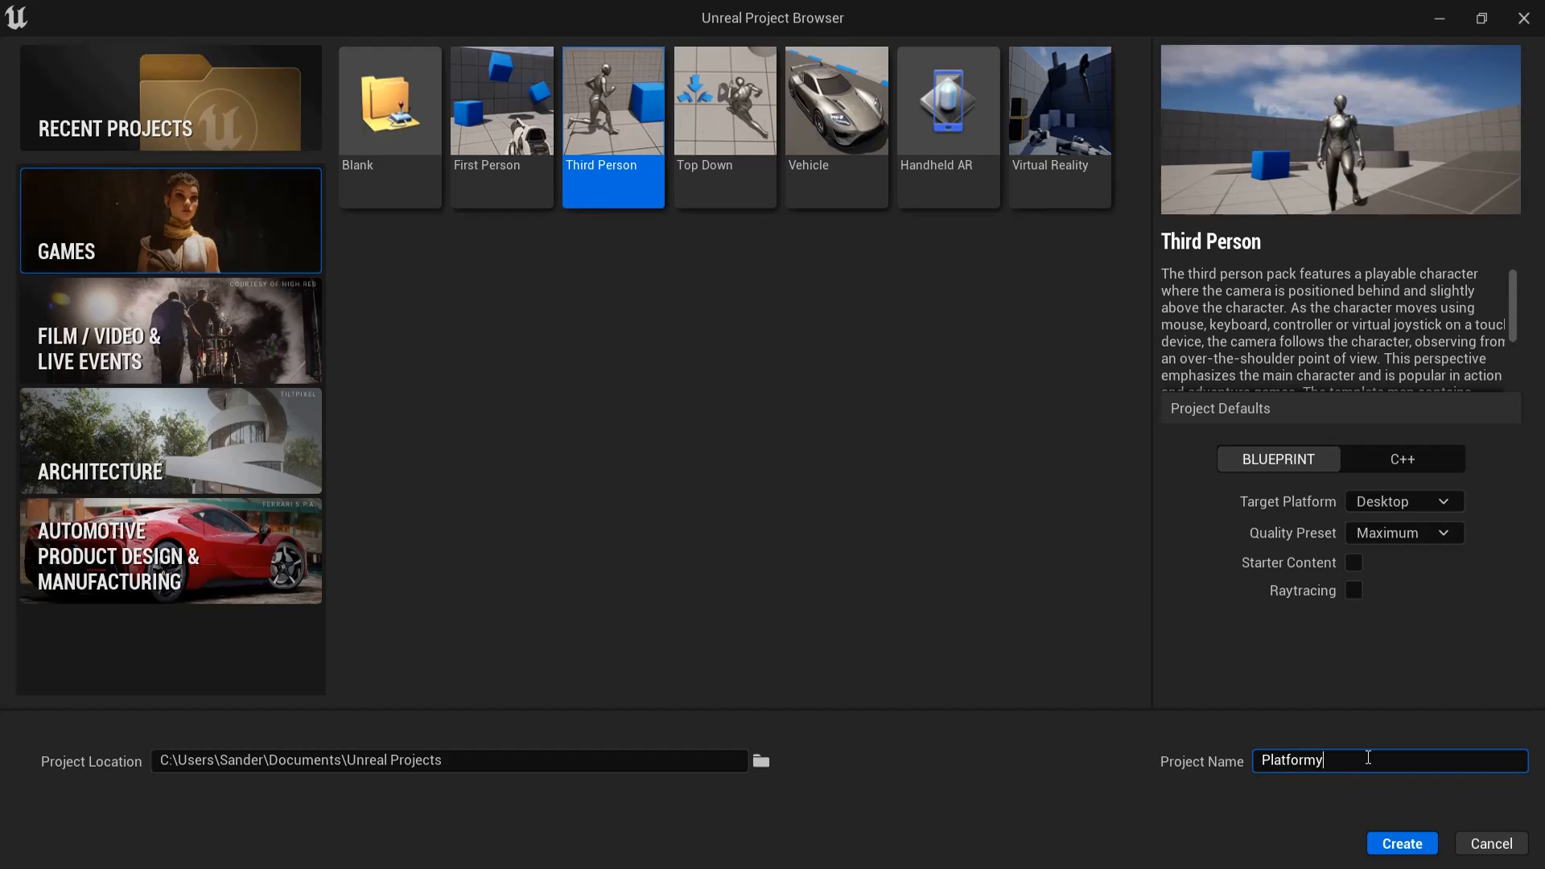
drag(1416, 761, 1228, 763)
click(1382, 763)
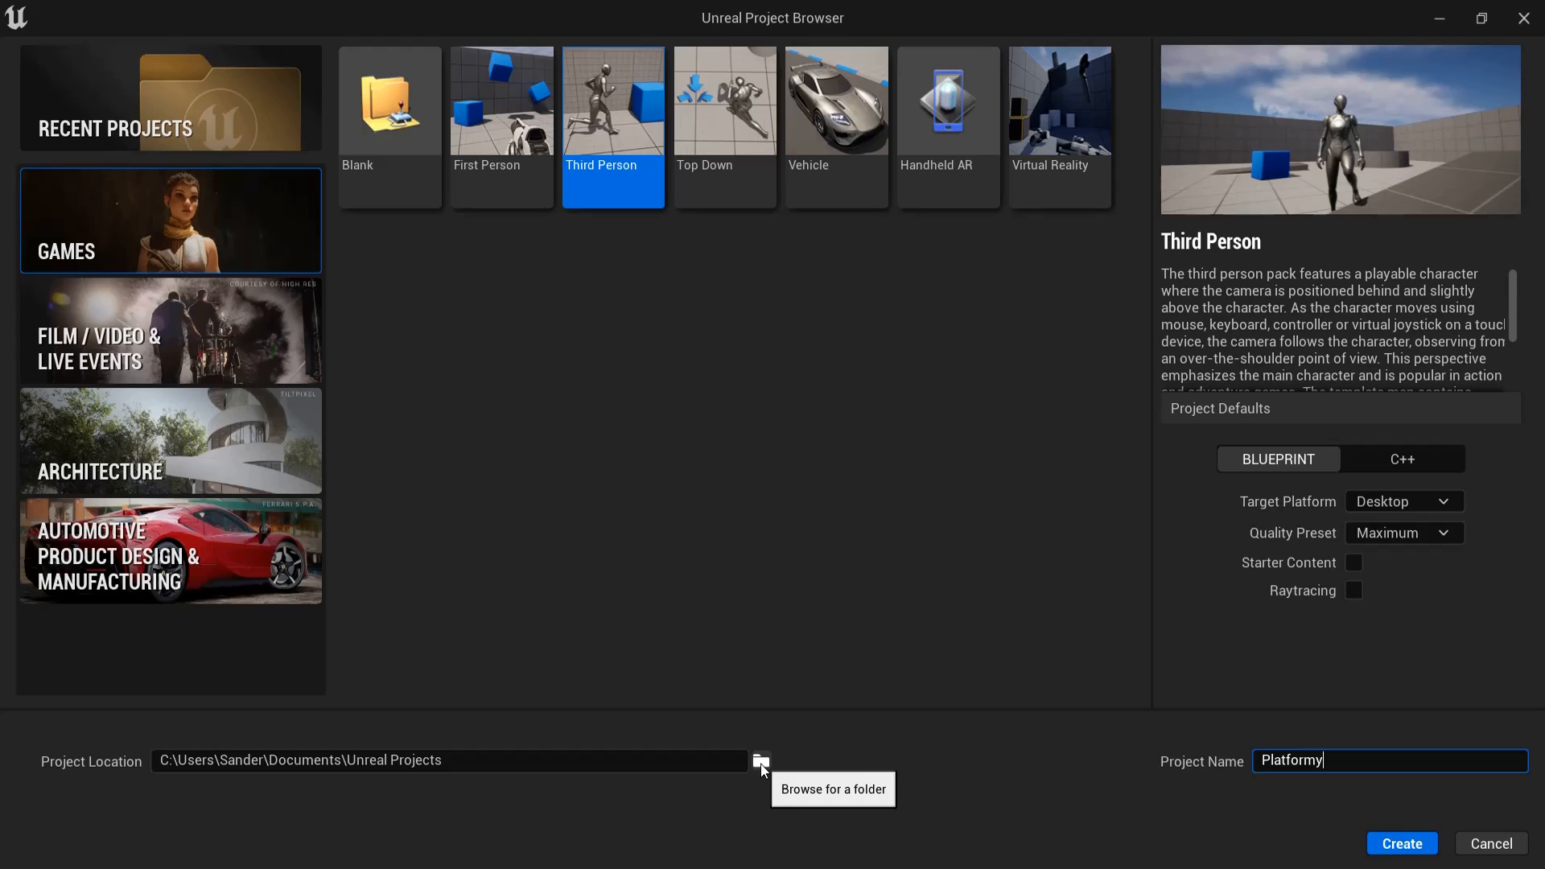
click(1410, 849)
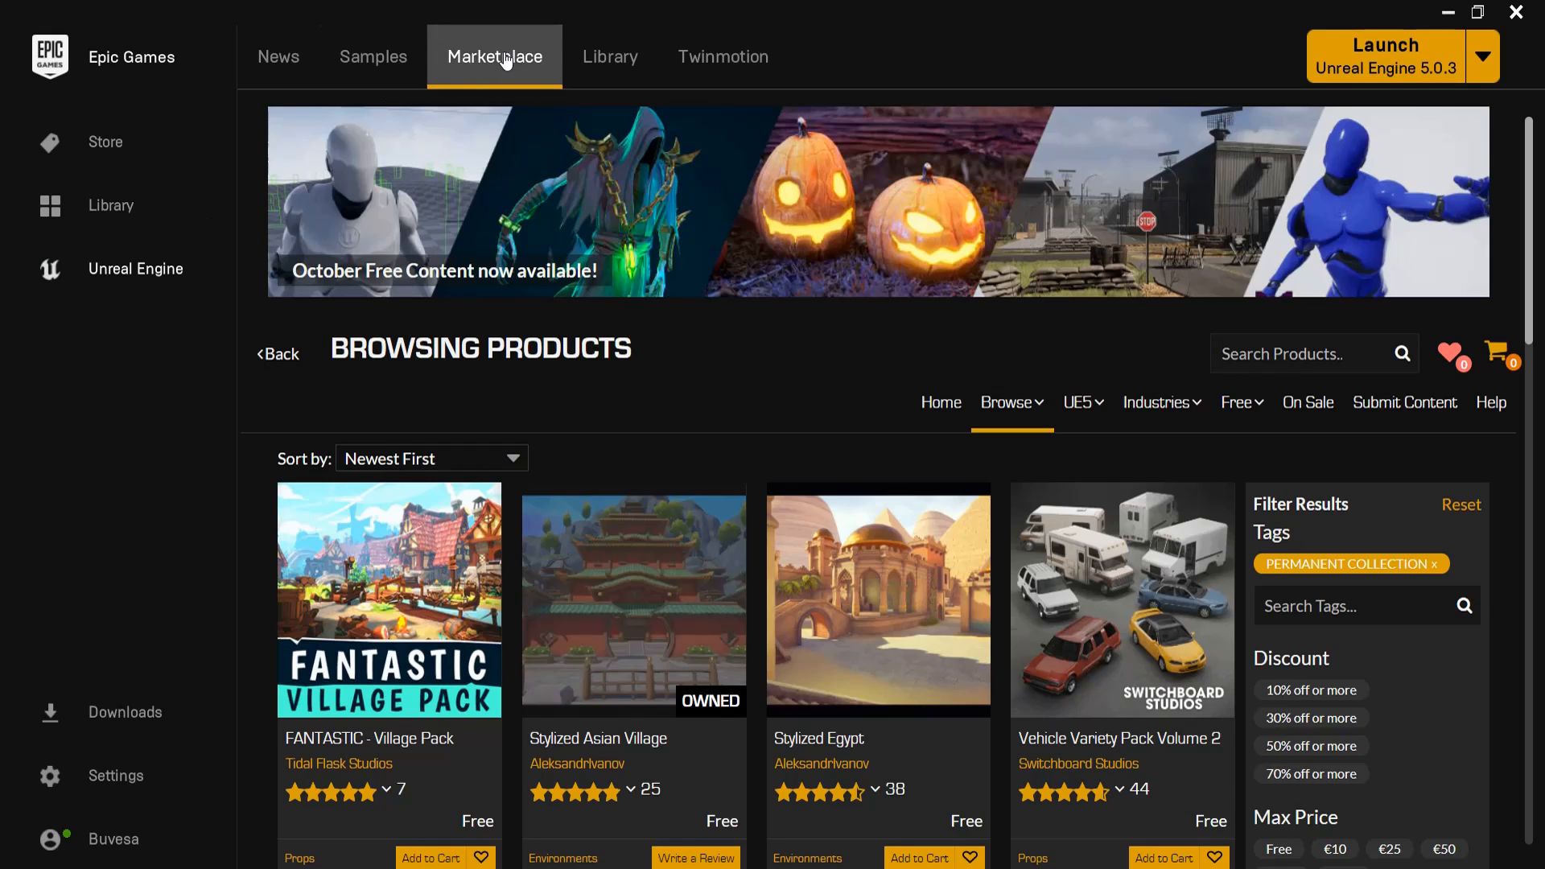
- In the Epic Games Launcher marketplace, open the Stylized Asian Village pack from the Permanently Free Collection
mouse_move(1266, 425)
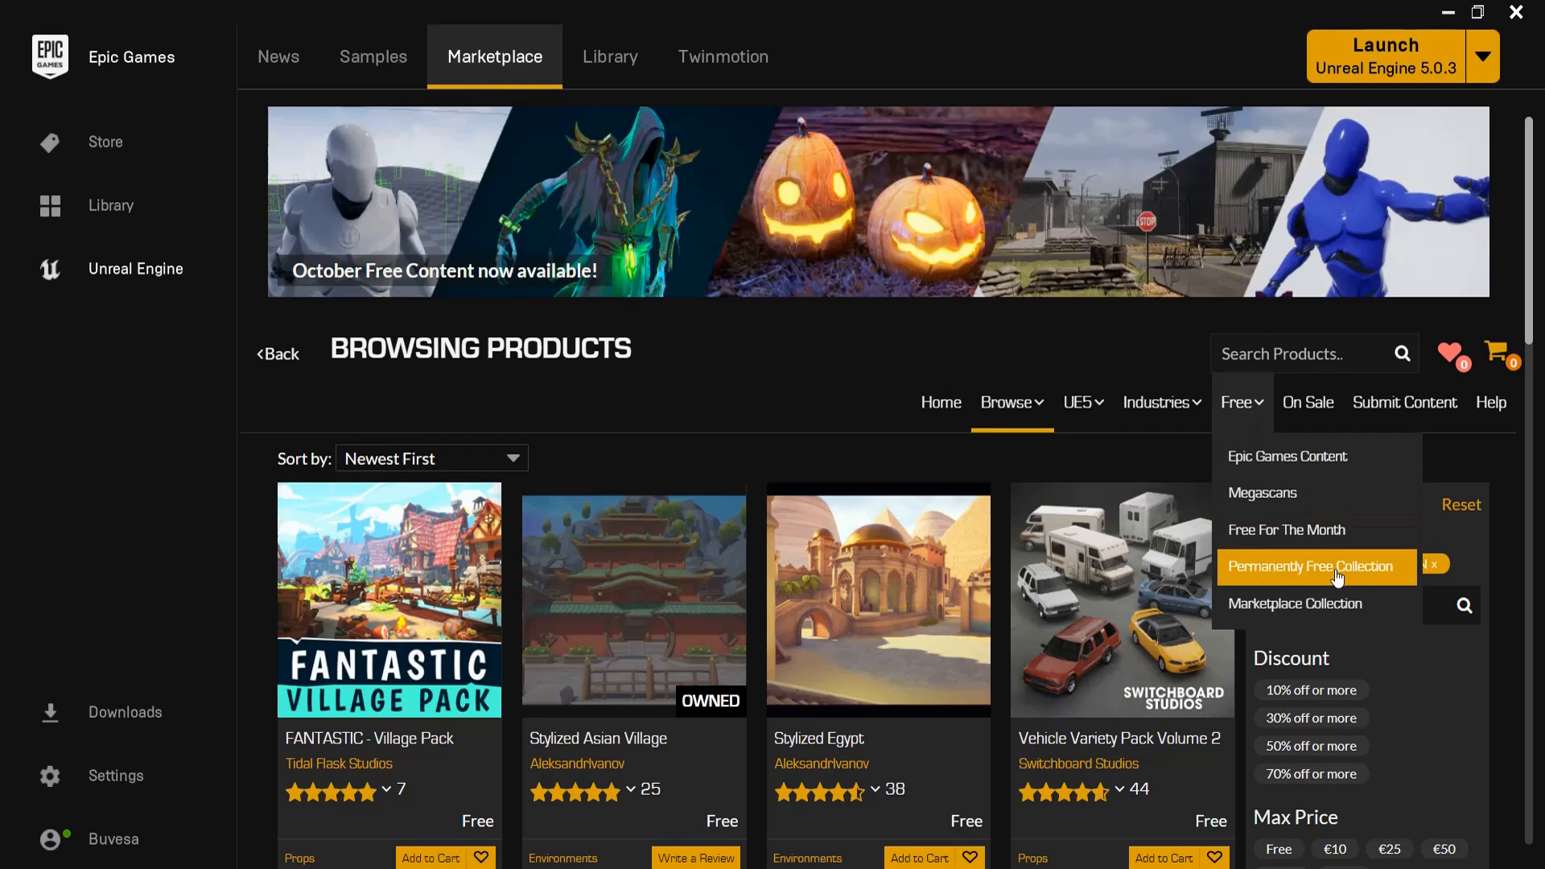
click(1303, 568)
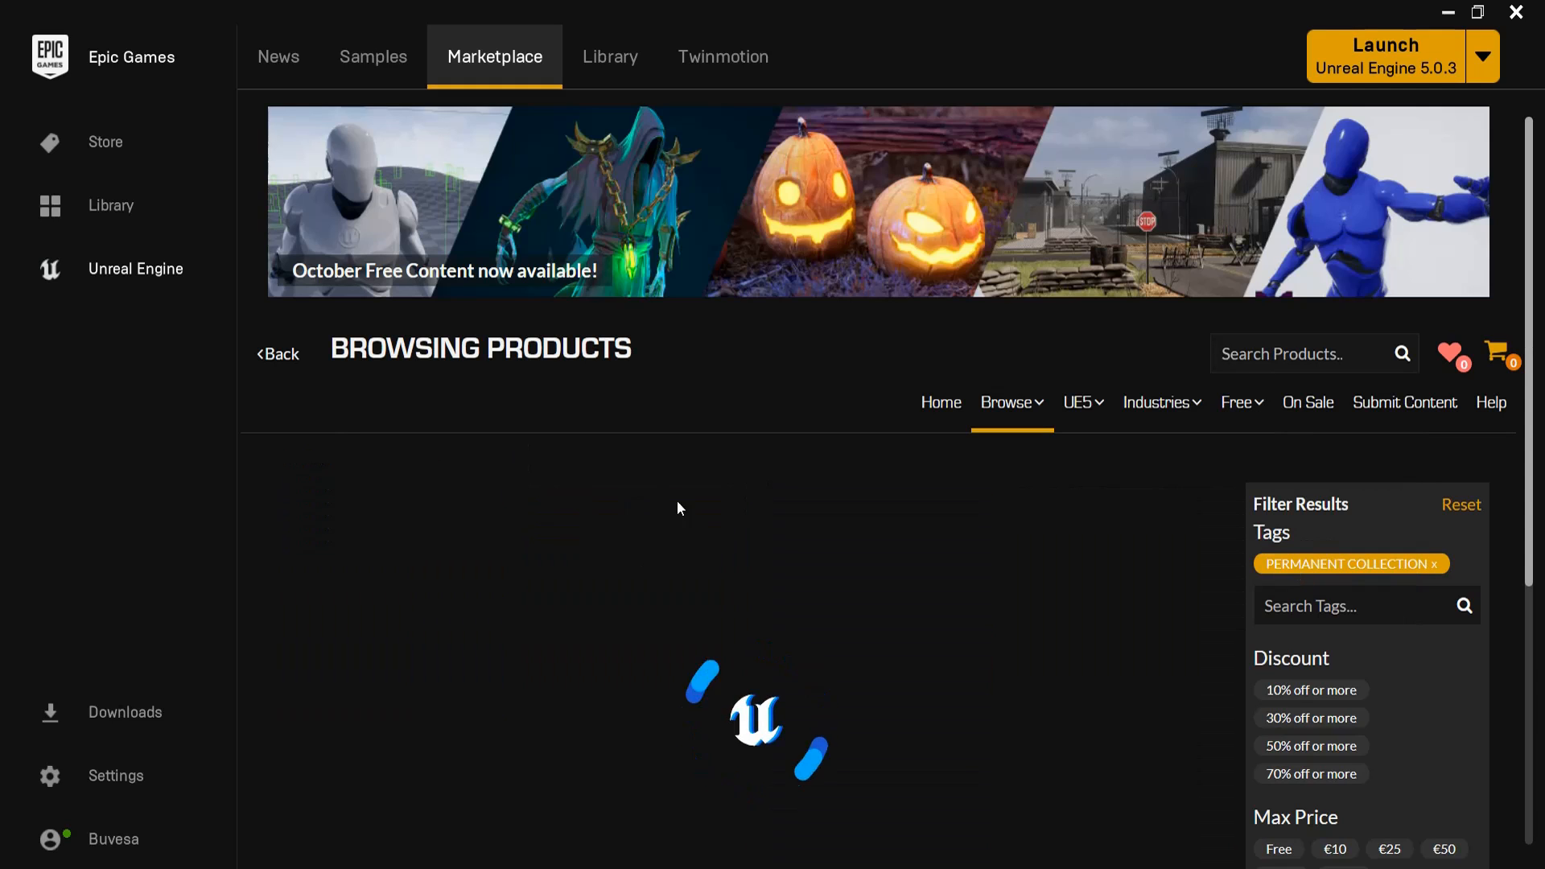
scroll(719, 617, down, 3)
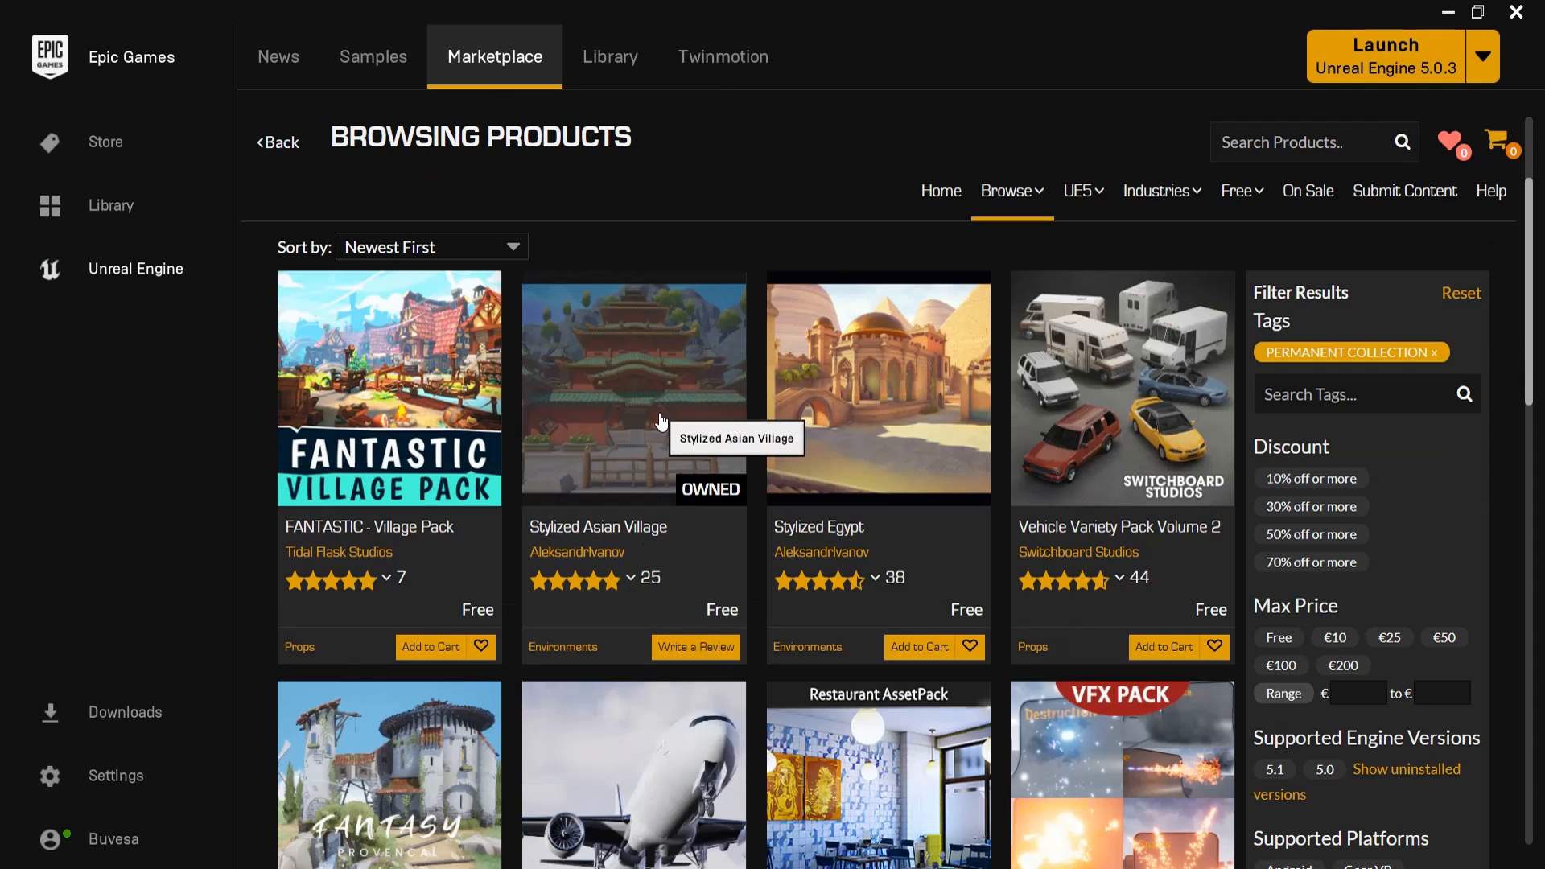
click(661, 419)
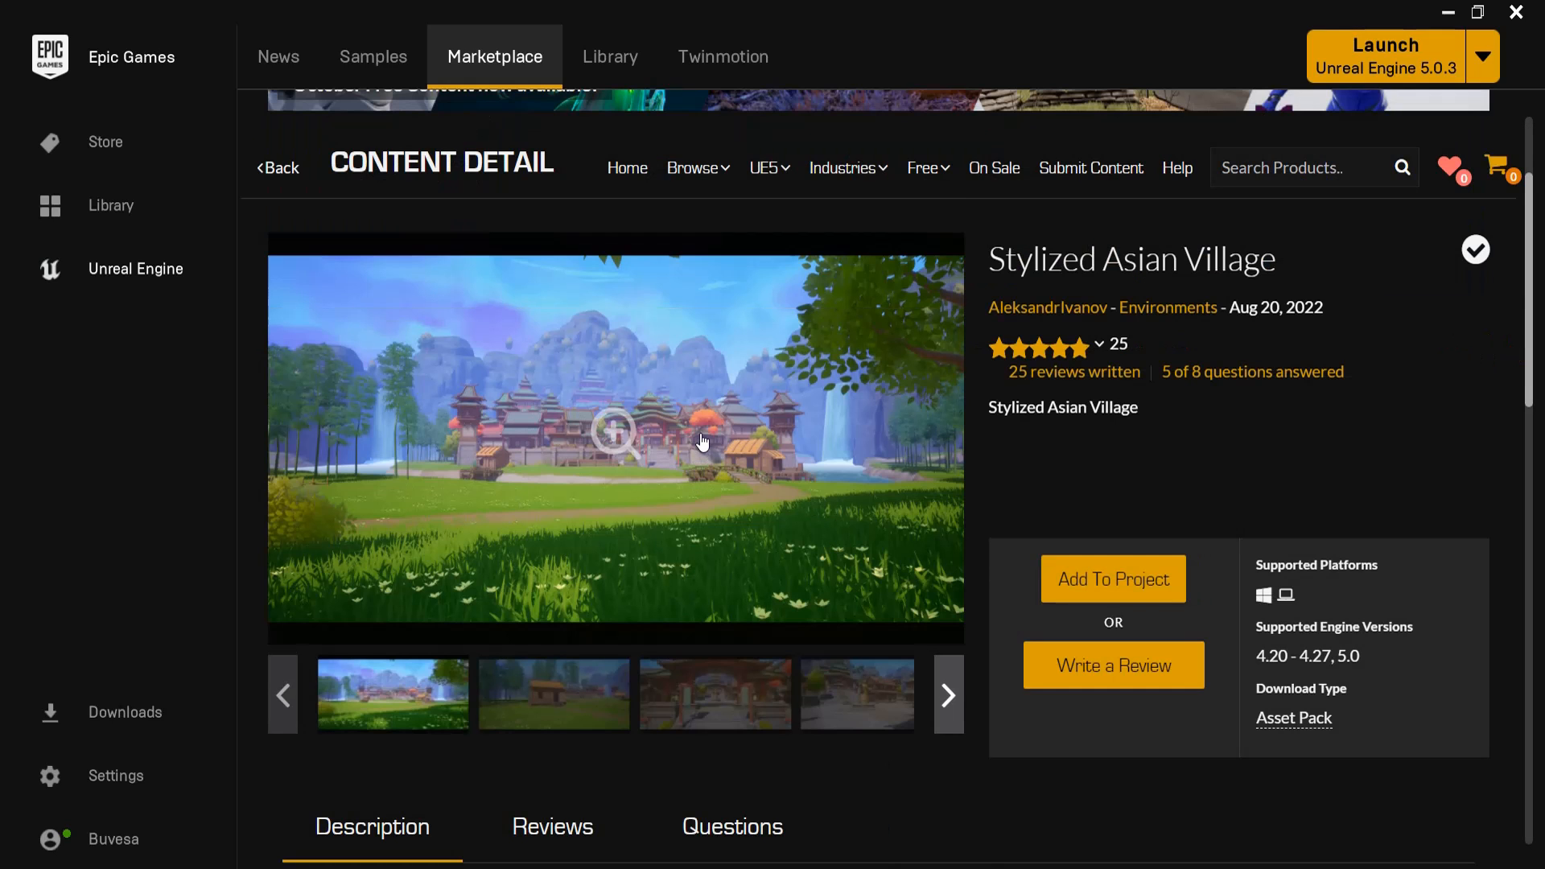
- Look over the Stylized Asian Village product page, including its preview thumbnails, description and technical details
scroll(656, 470, down, 5)
scroll(652, 463, up, 7)
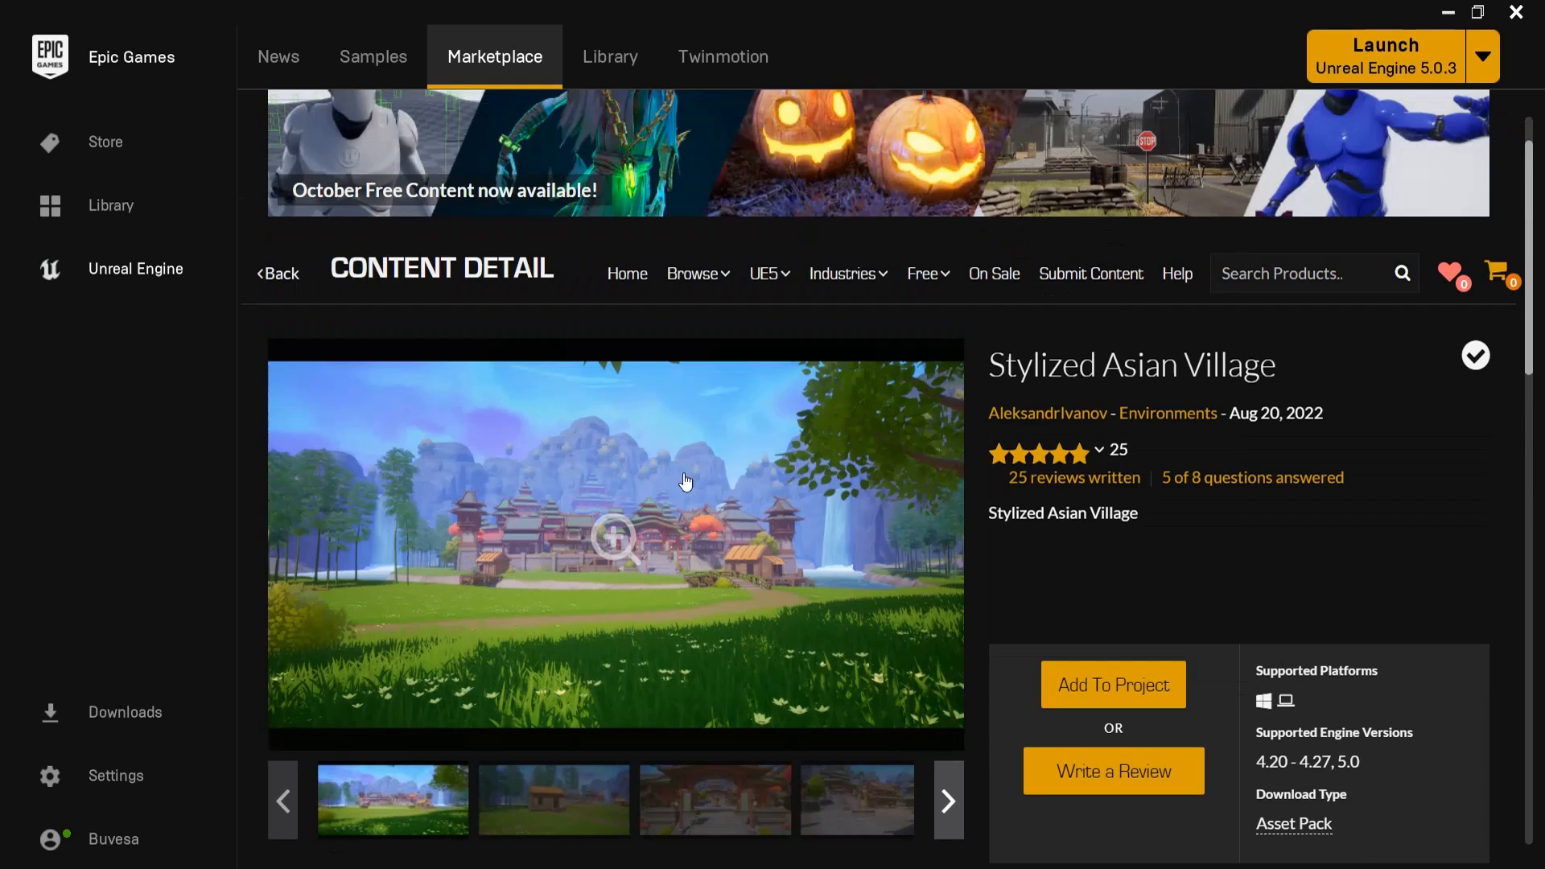
scroll(741, 602, down, 2)
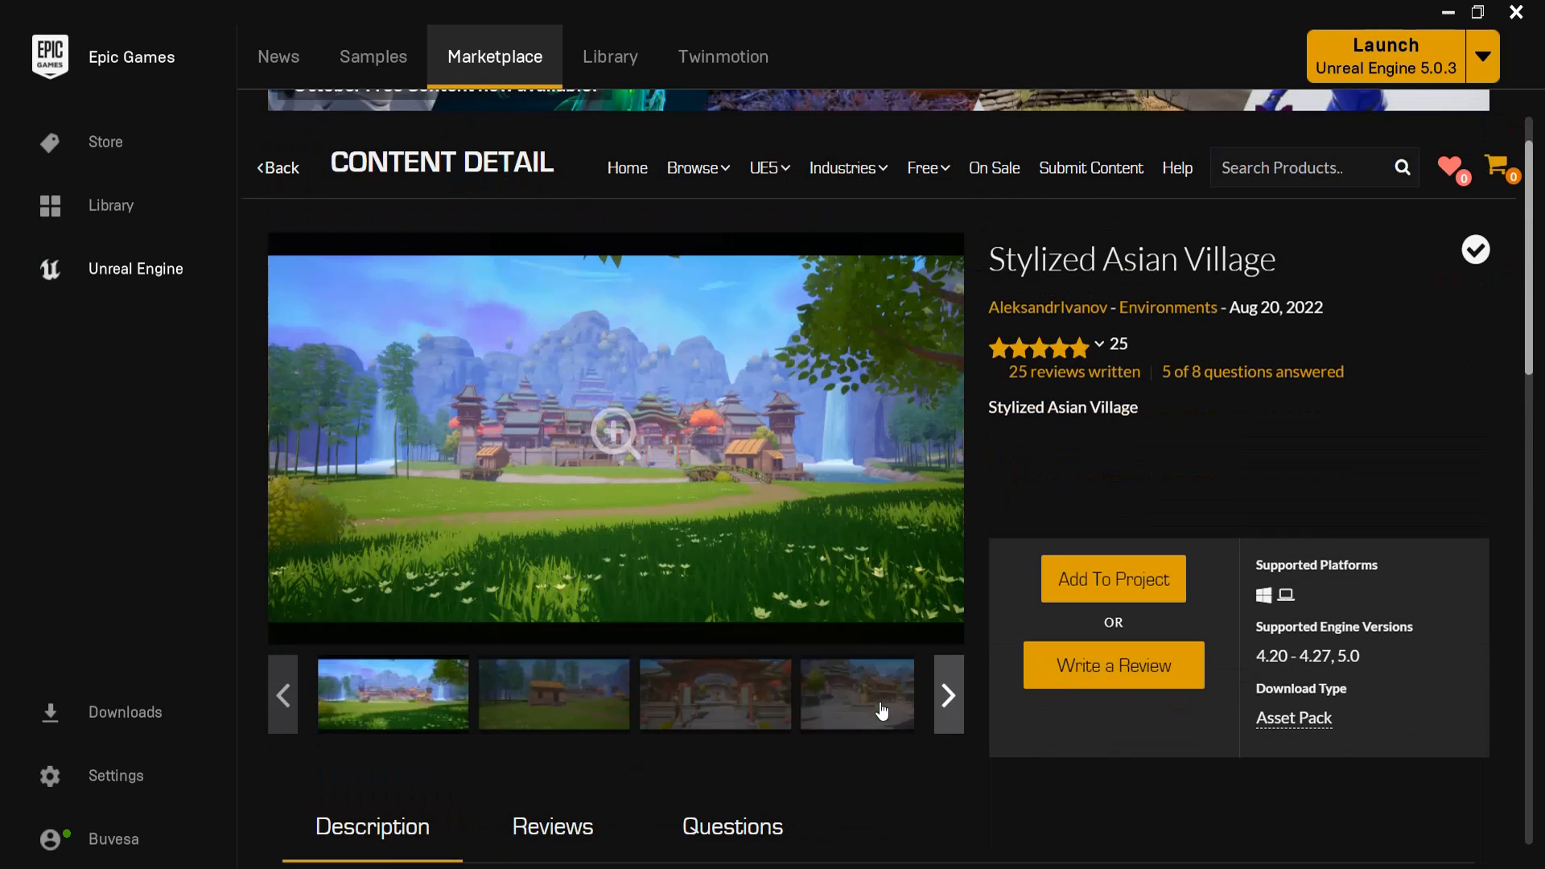
click(949, 696)
click(948, 696)
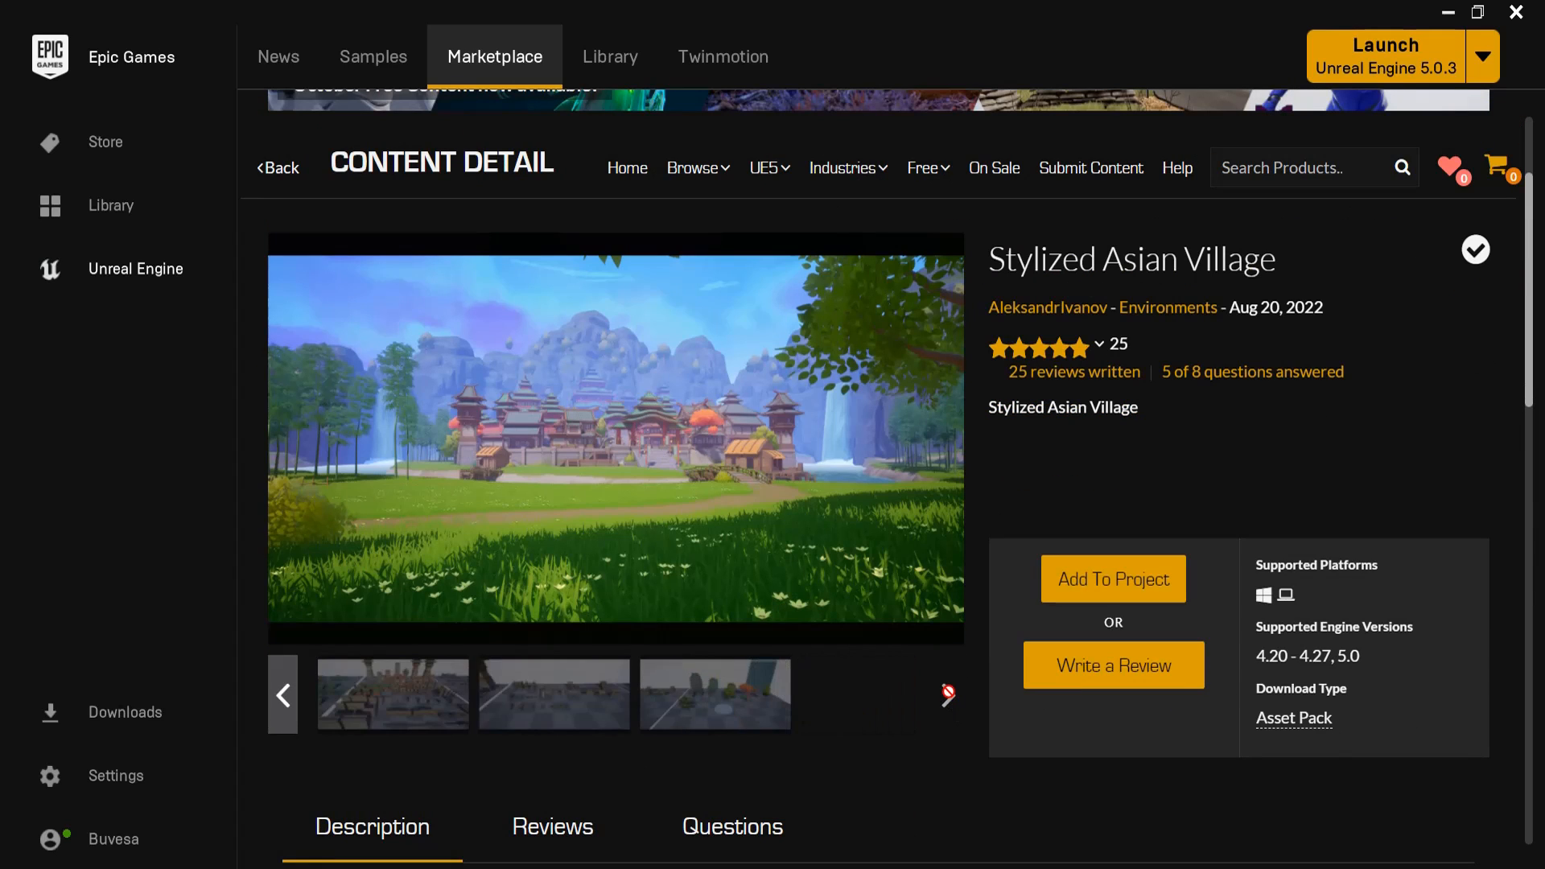
click(283, 697)
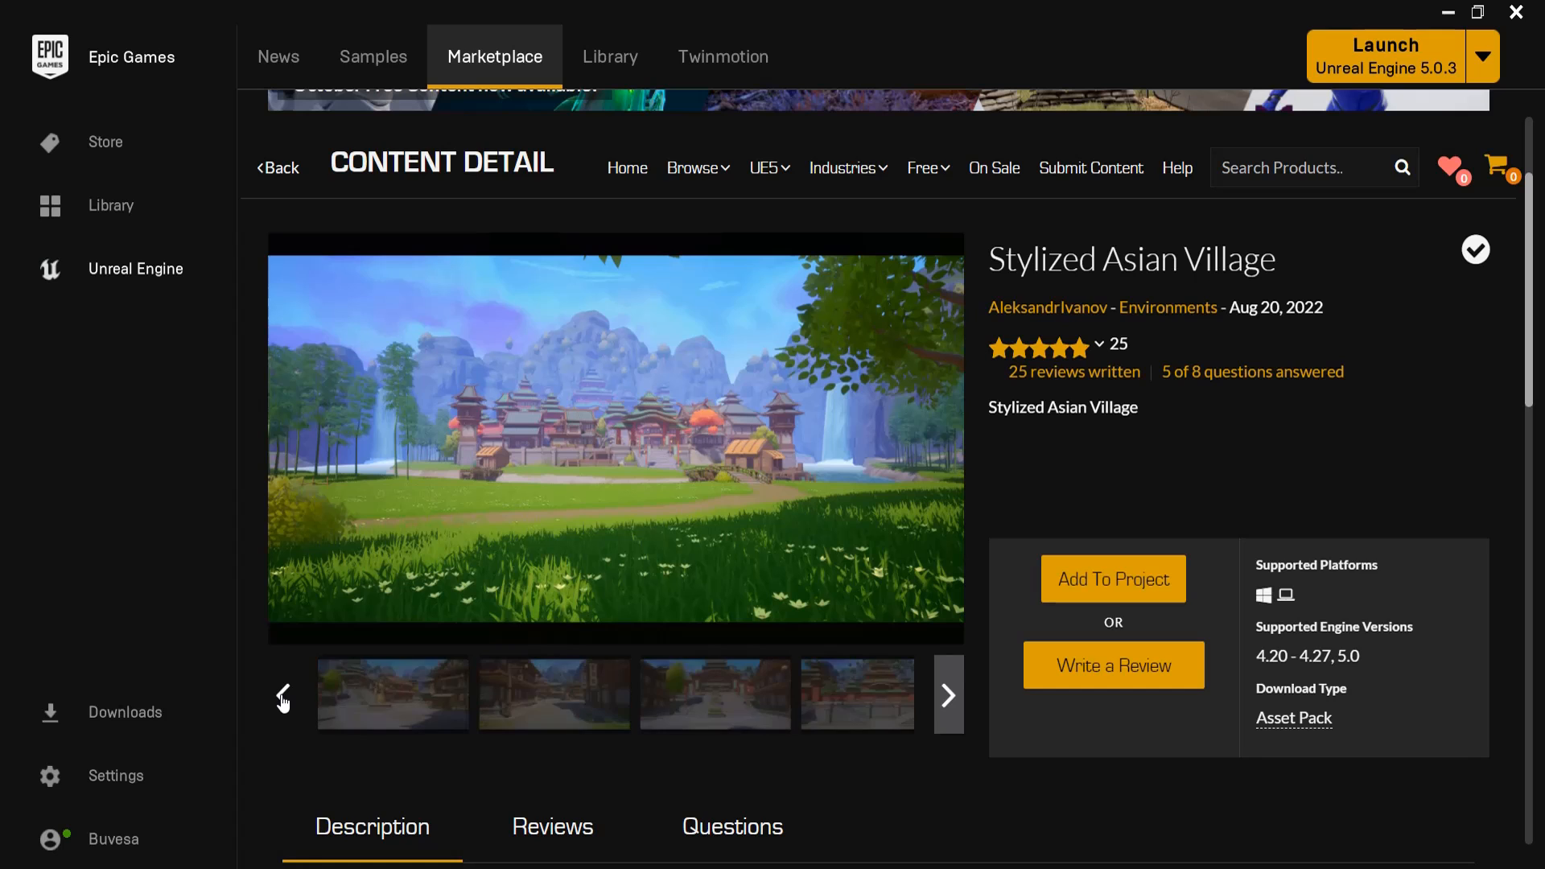
click(284, 697)
scroll(595, 463, down, 8)
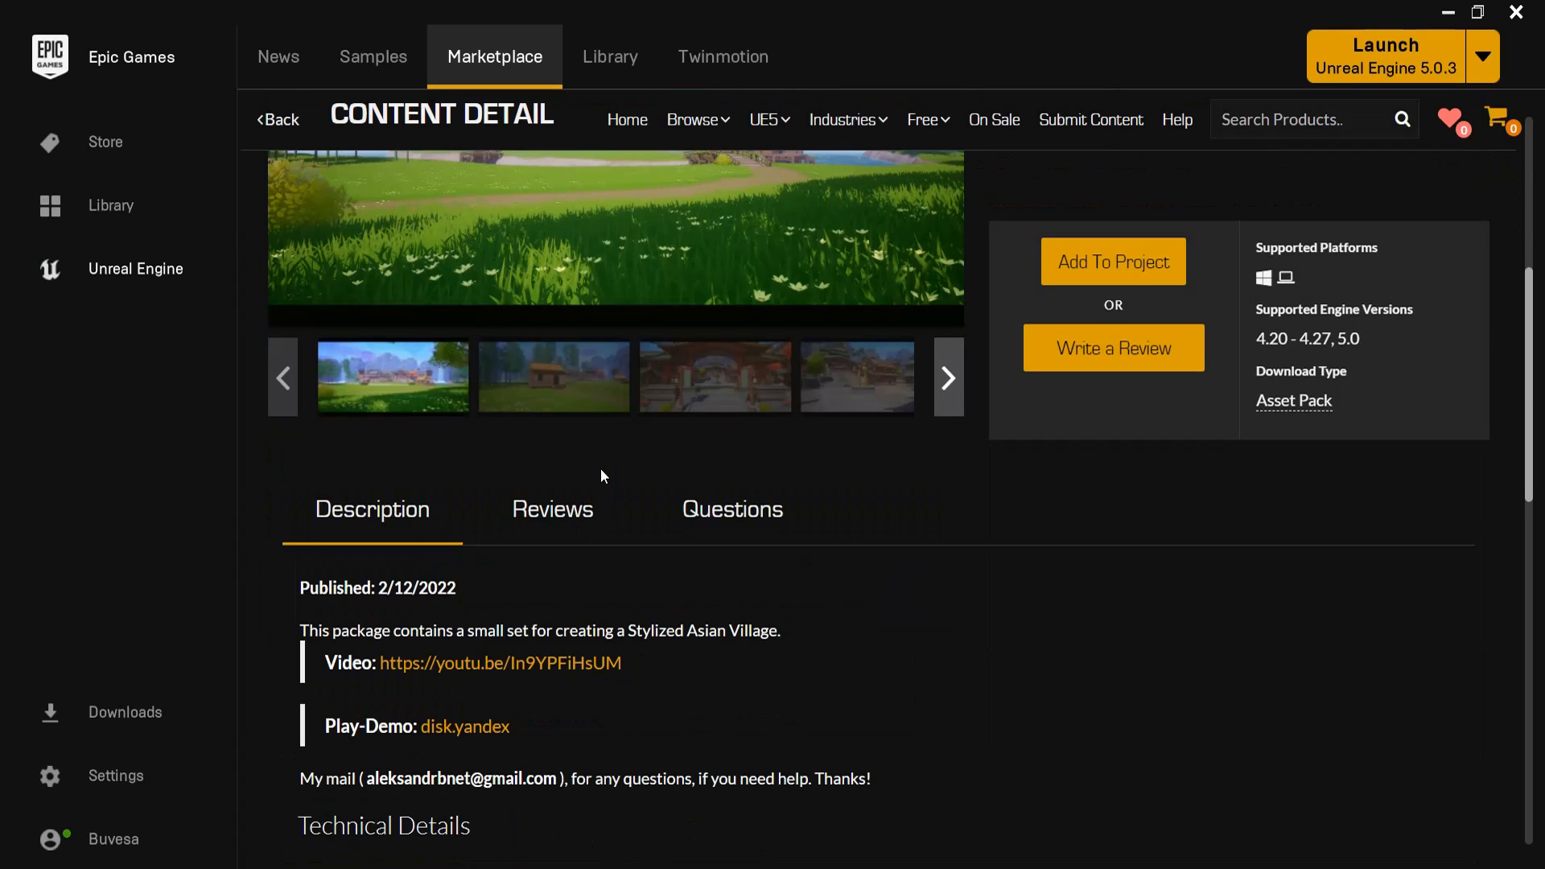
scroll(531, 564, down, 3)
scroll(531, 563, up, 10)
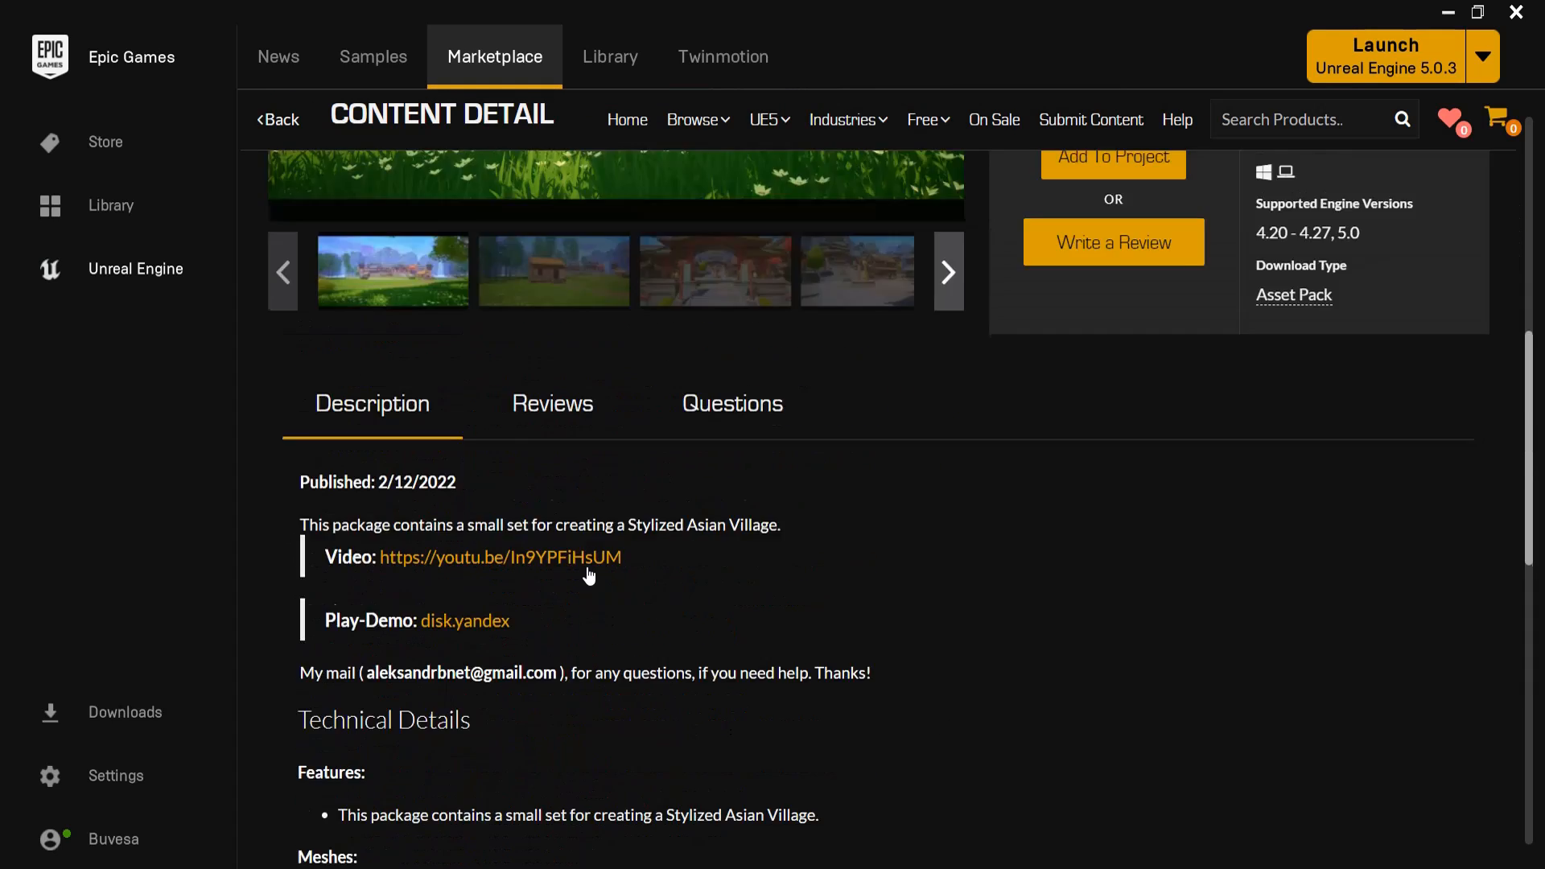
- Examine the pack's enlarged preview images, from the village scenes to the overviews of building parts, props and plants
click(769, 535)
key(Right)
key(Right)
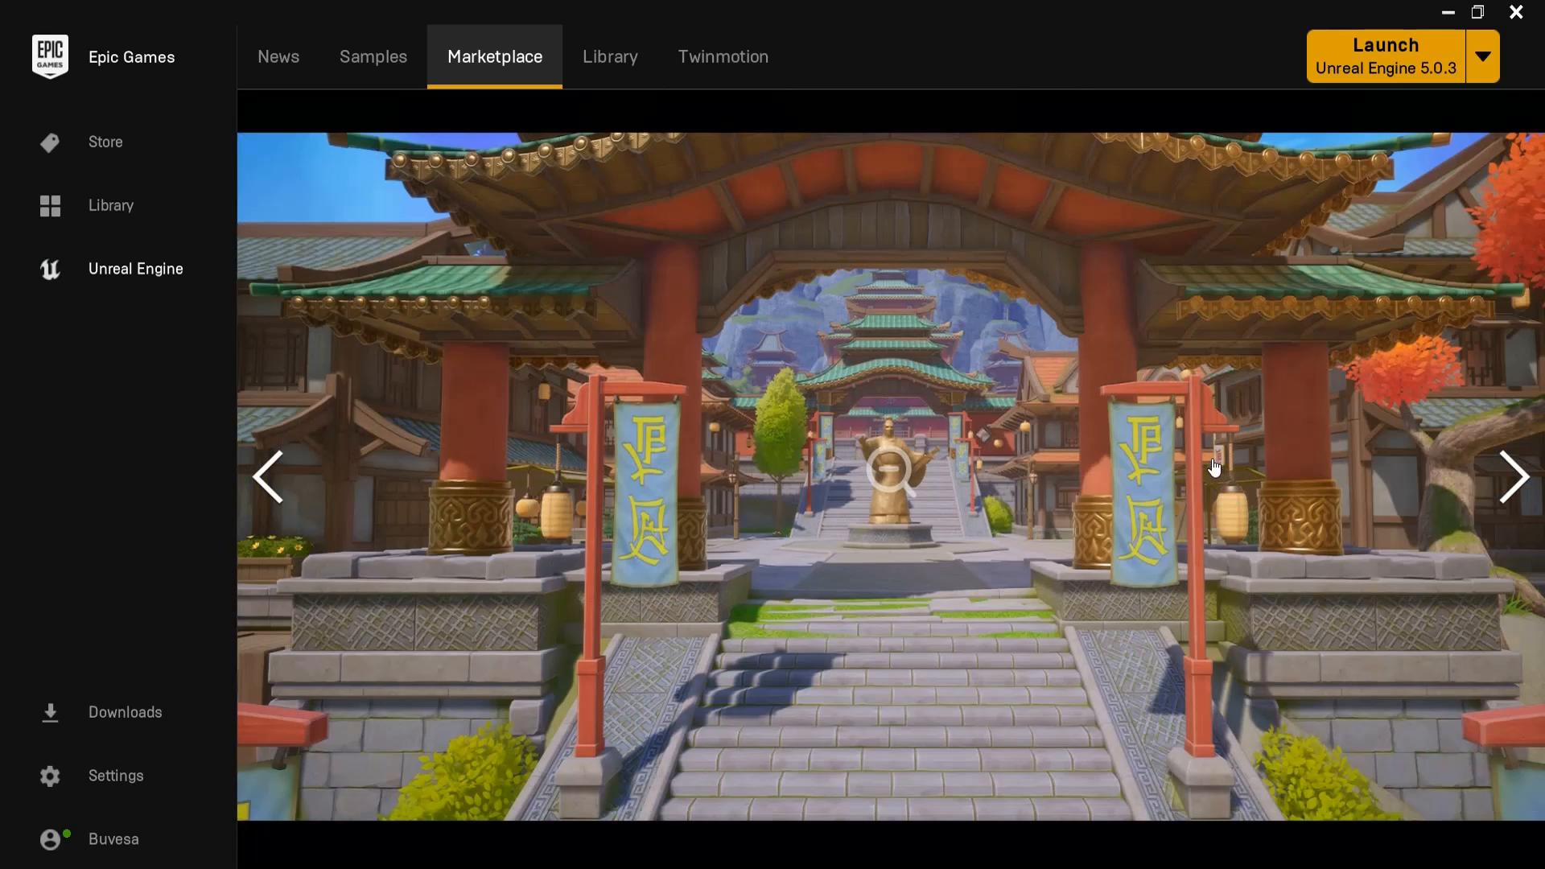
key(Right)
key(Right)
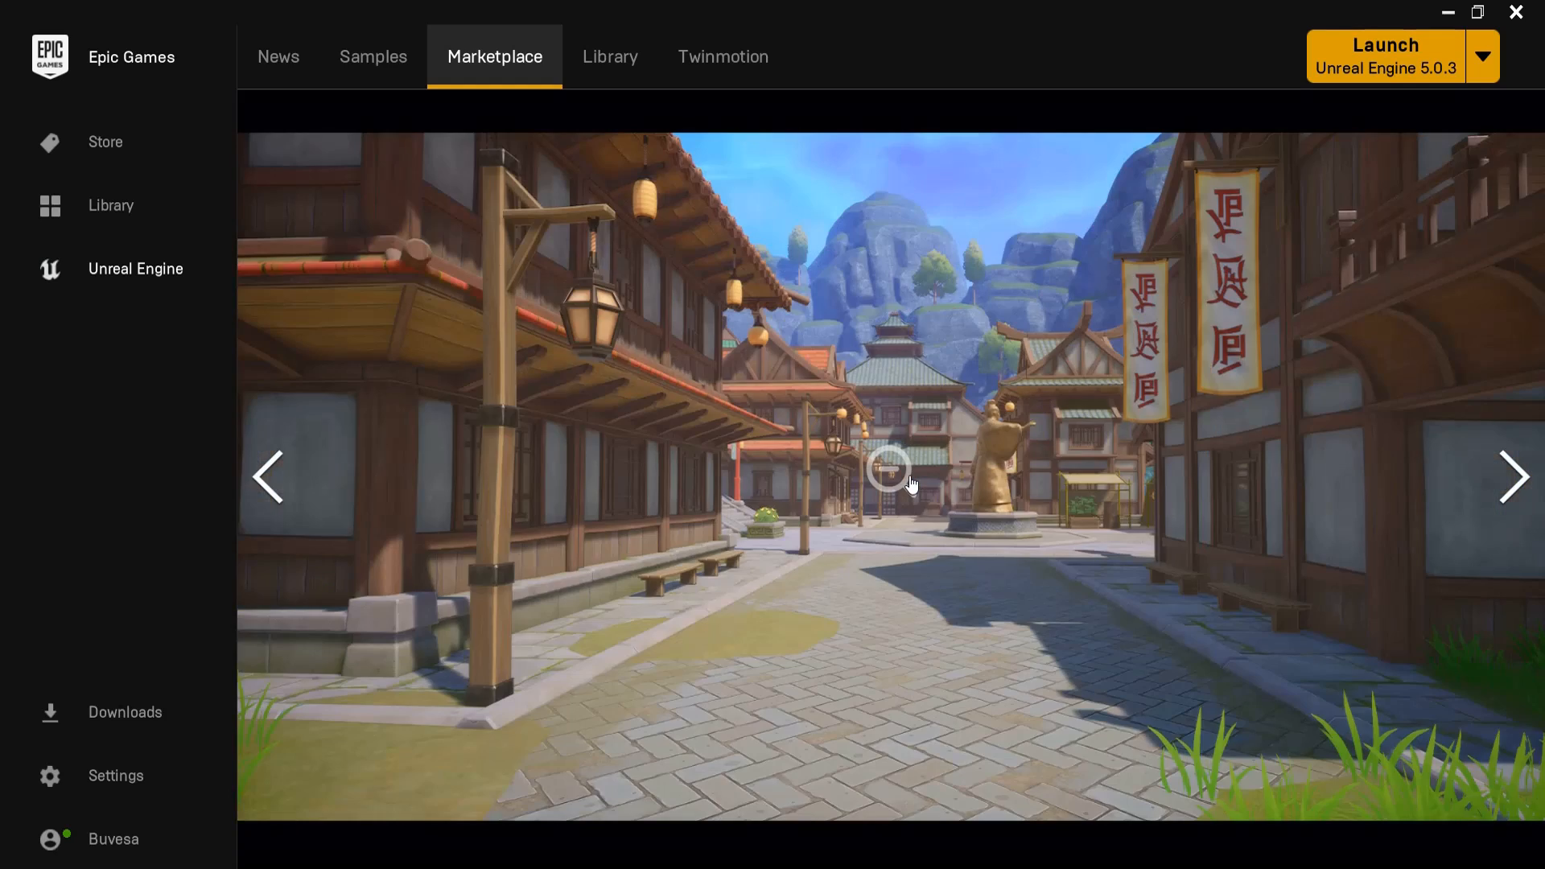
key(Right)
key(Right)
key(Right)
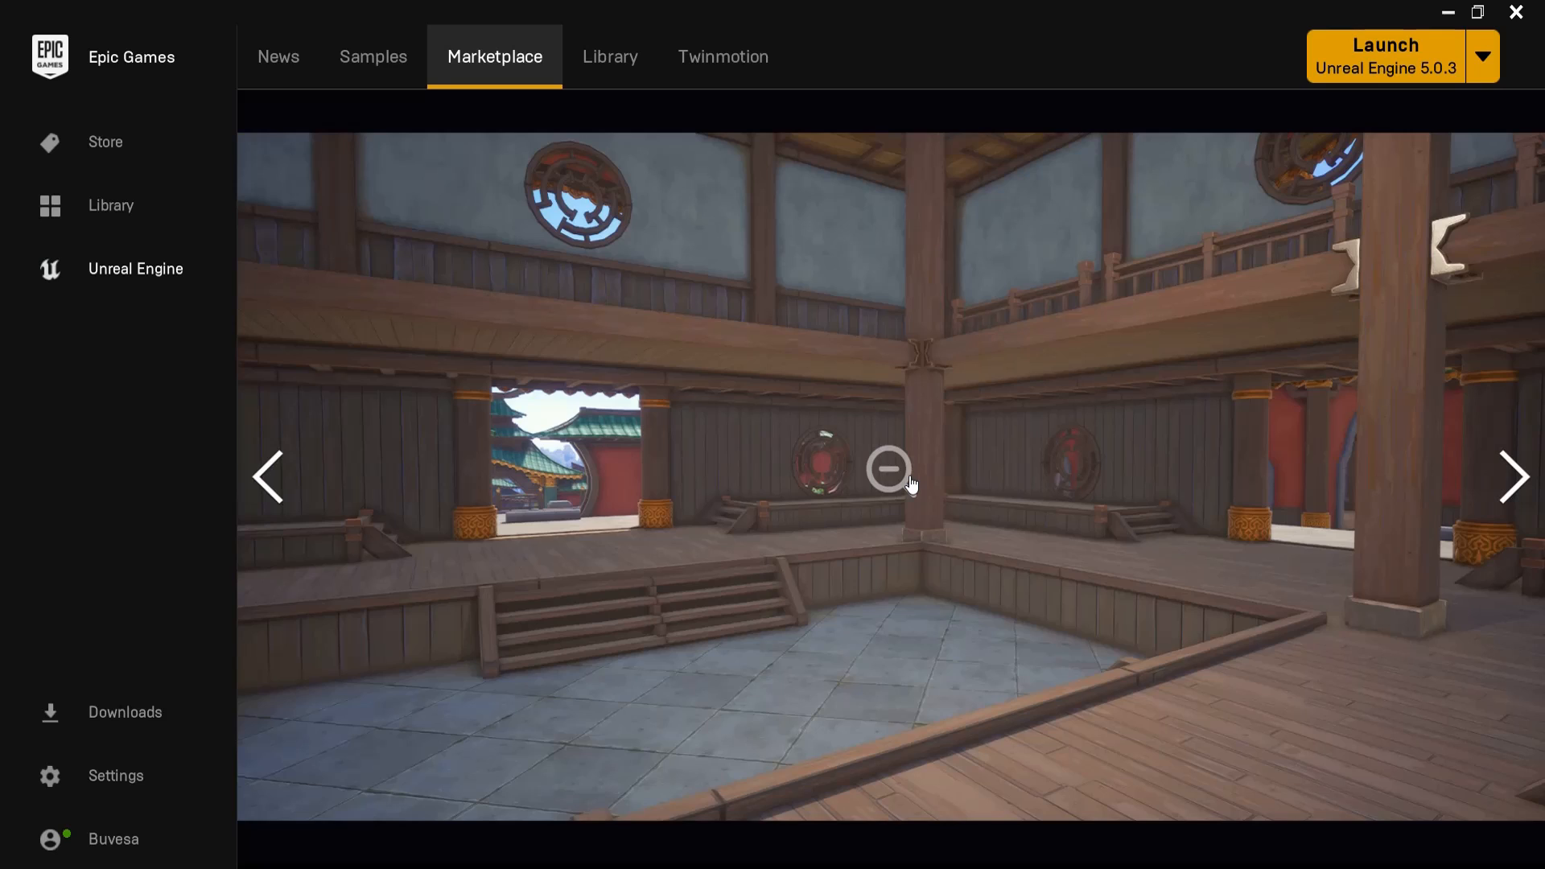
key(Right)
key(Right)
key(Right)
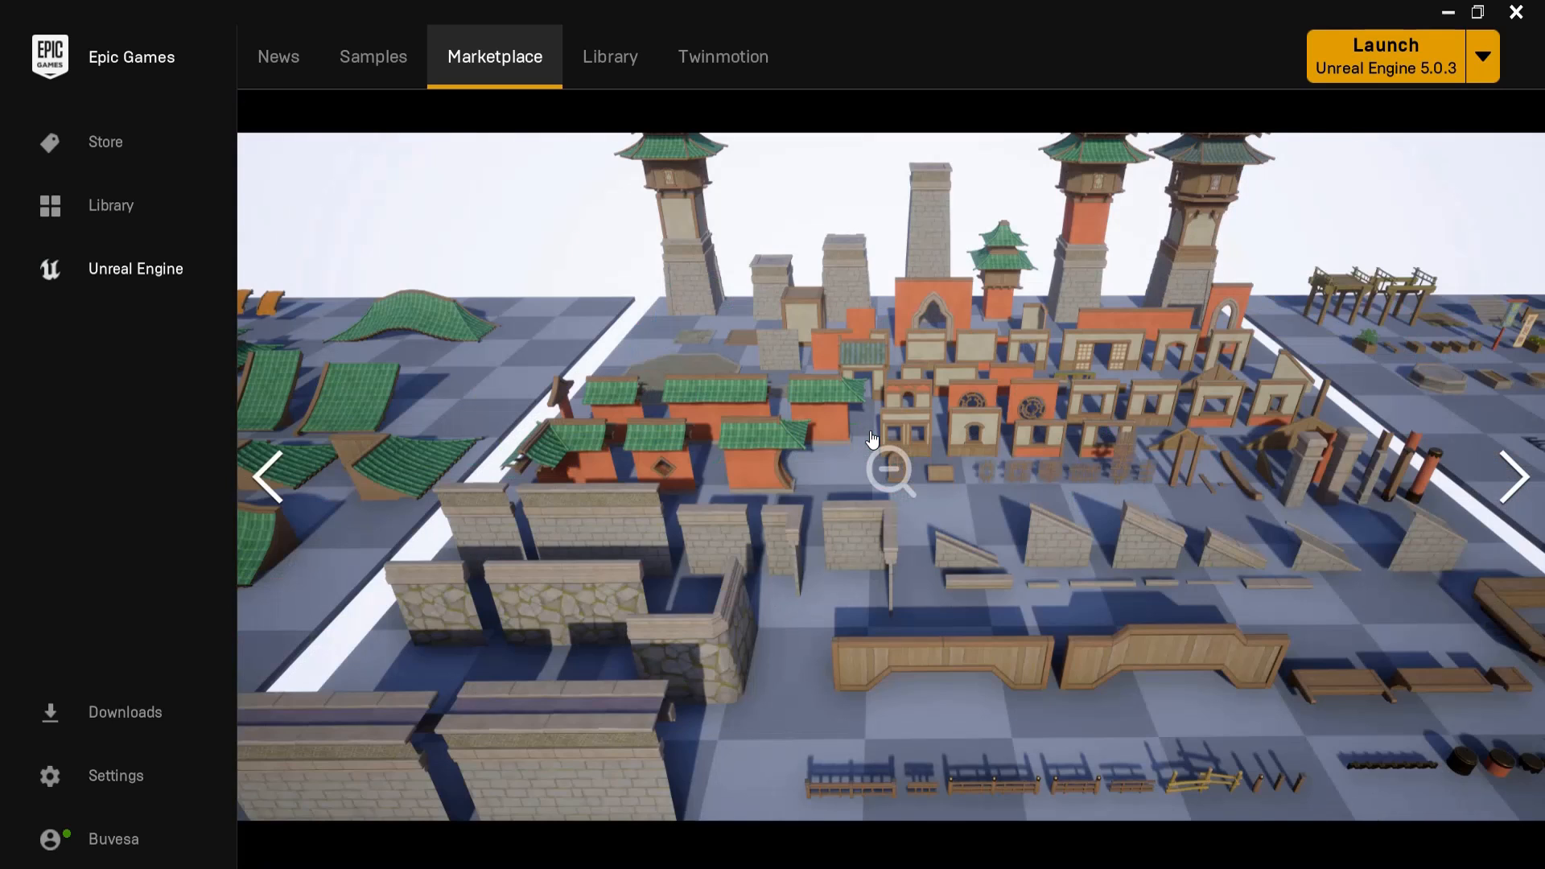
key(Right)
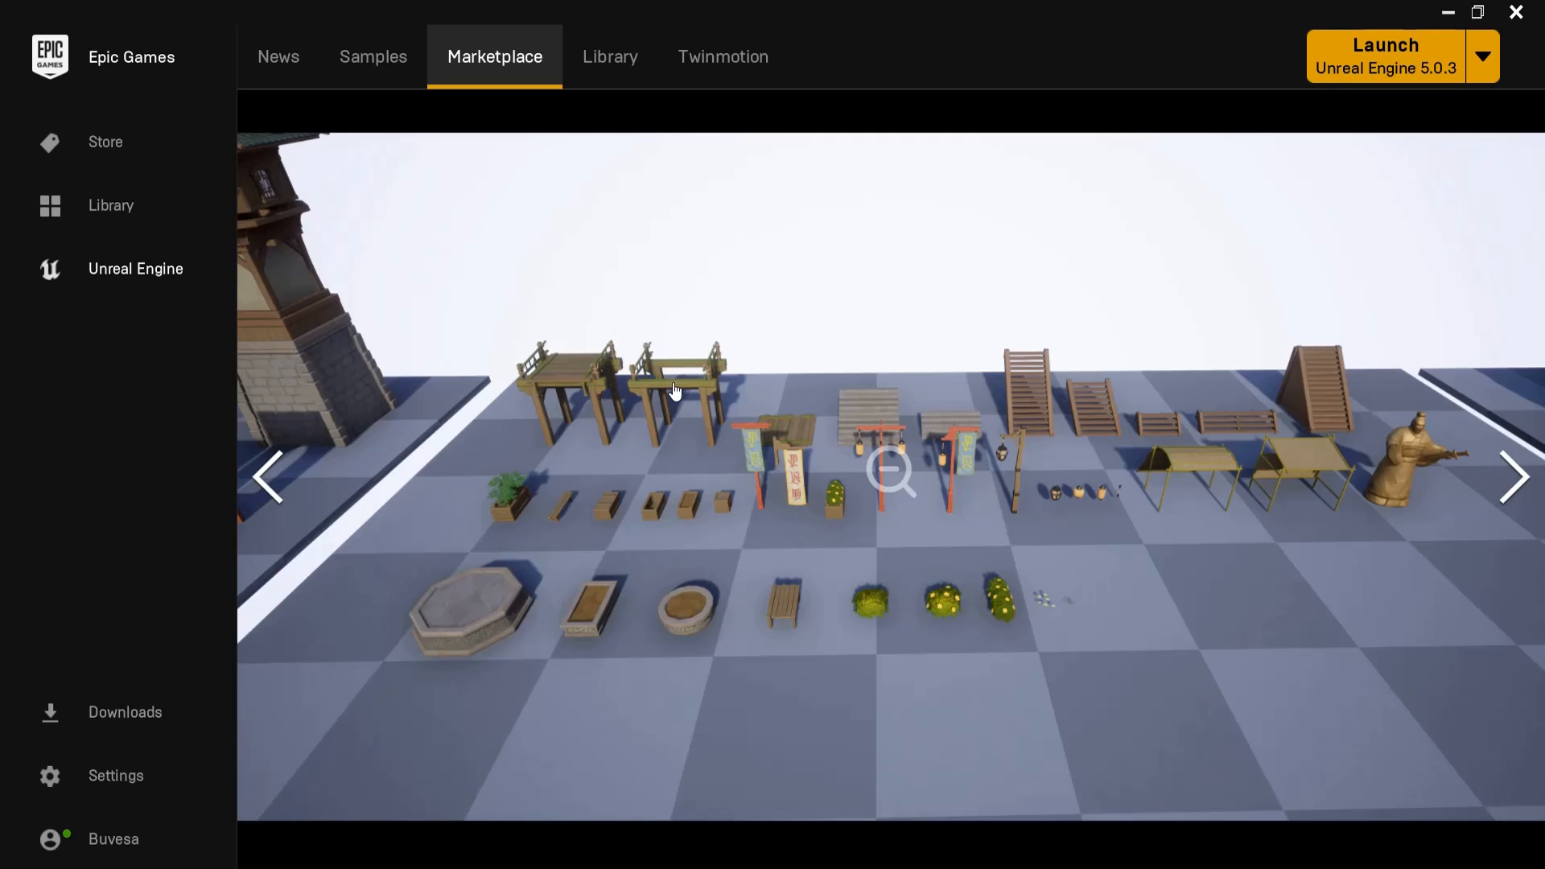
key(Right)
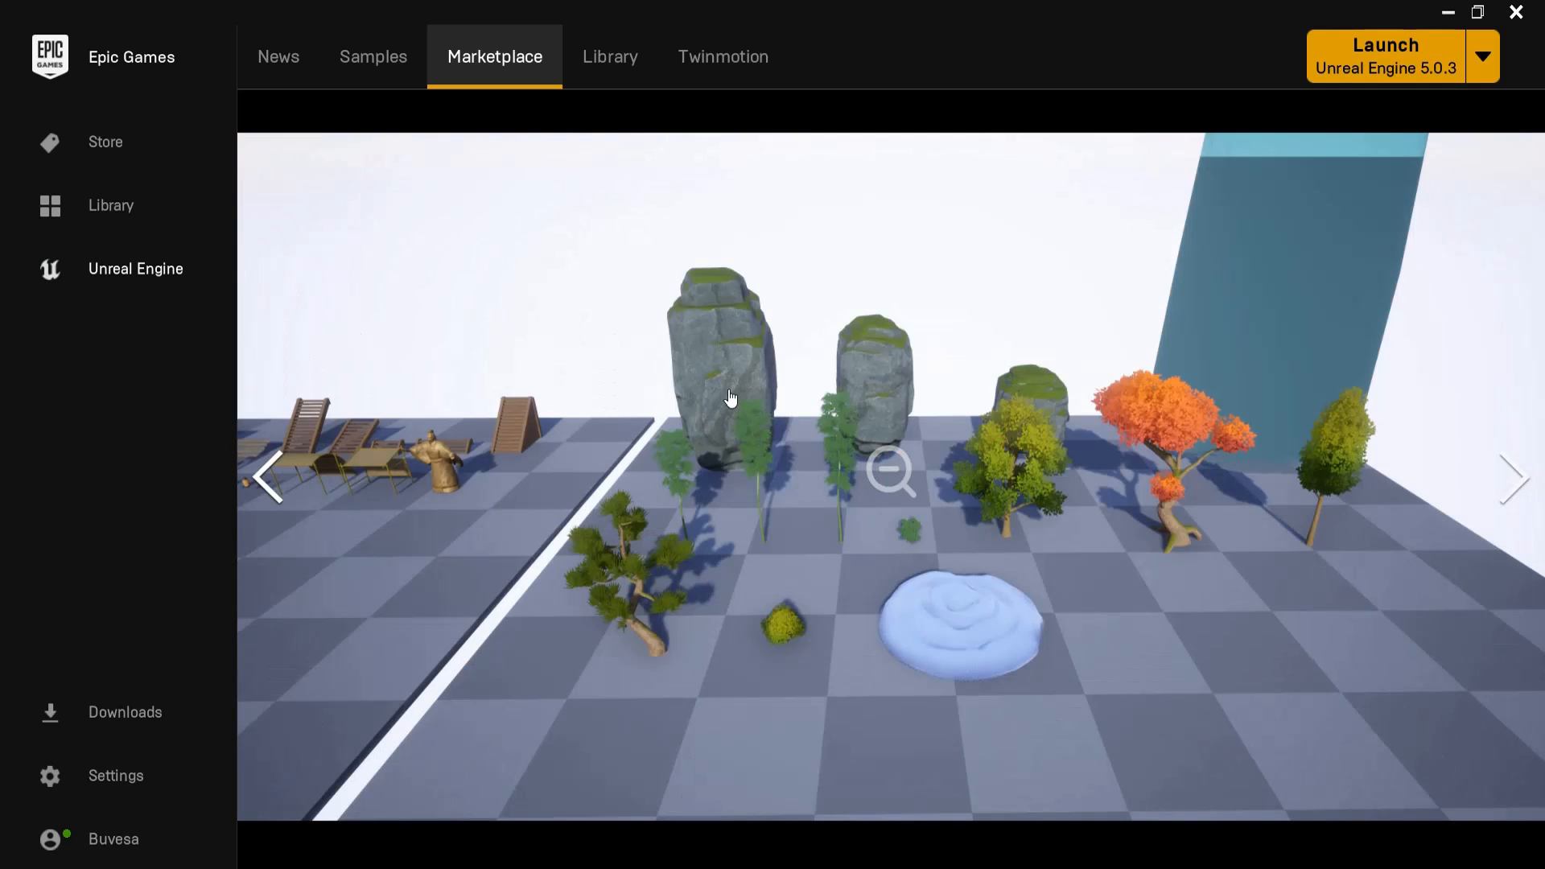
key(Left)
key(Right)
key(Left)
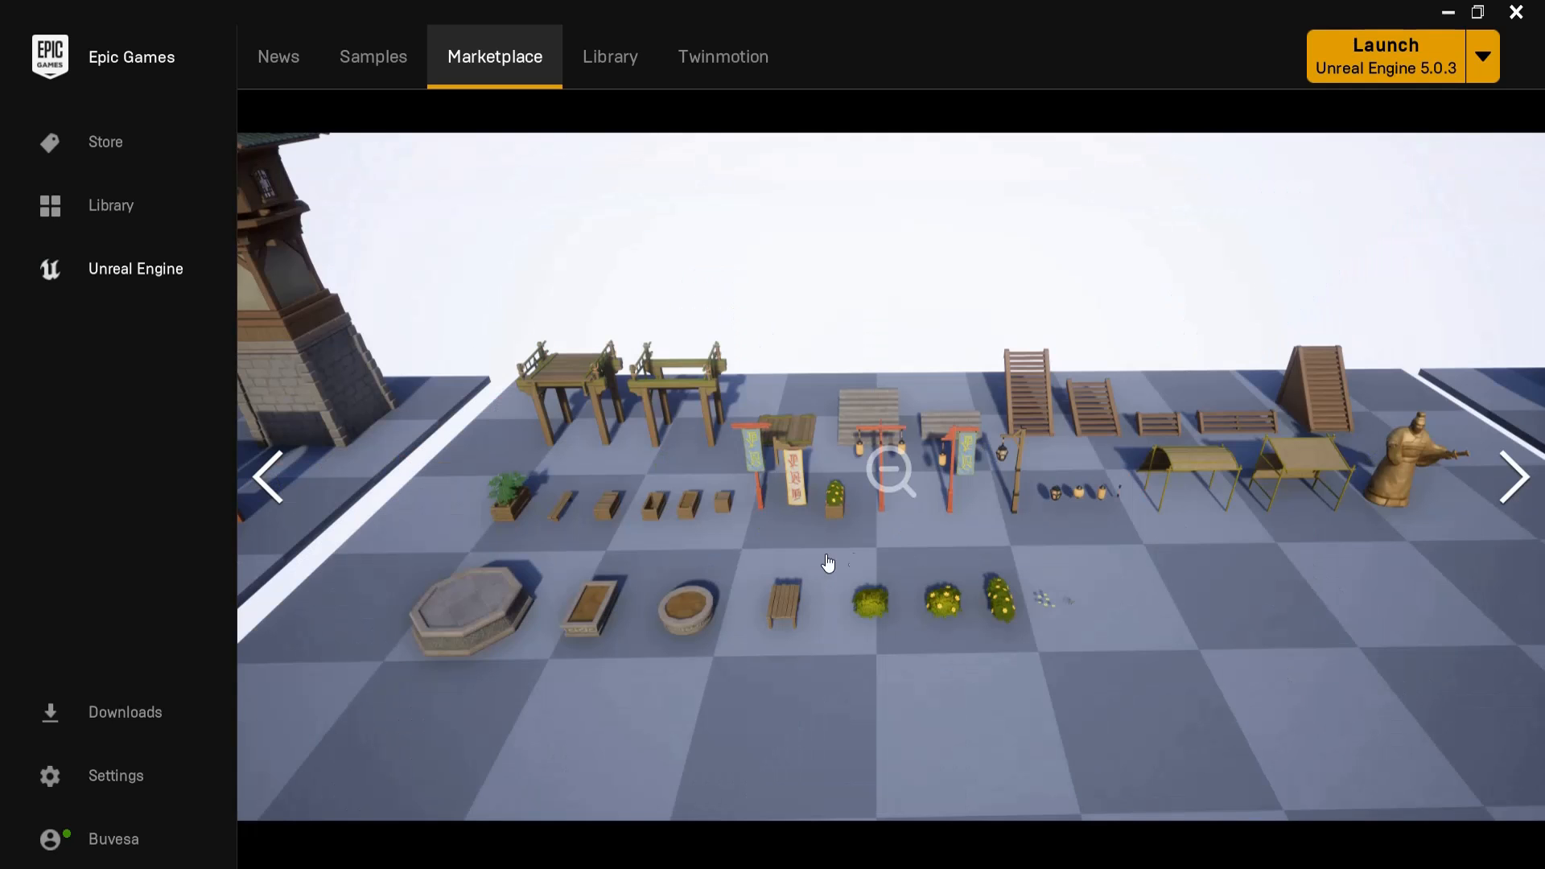
click(891, 473)
- Add the Stylized Asian Village pack to the Platformy project, with all projects shown in the selection list
scroll(800, 531, down, 3)
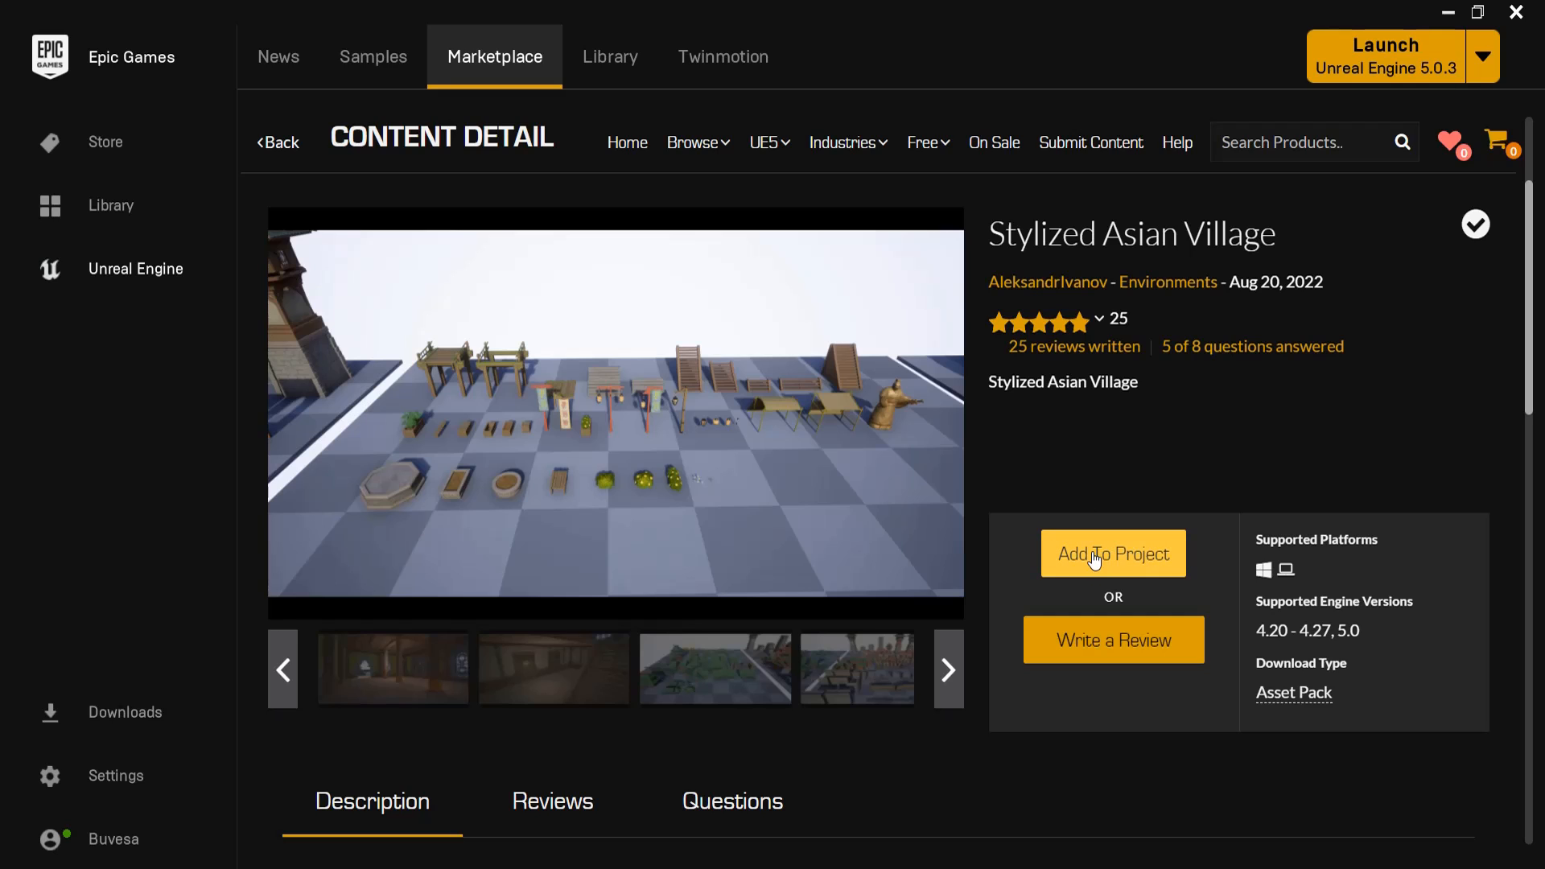
click(1095, 561)
drag(1066, 379, 1059, 494)
click(926, 241)
click(969, 355)
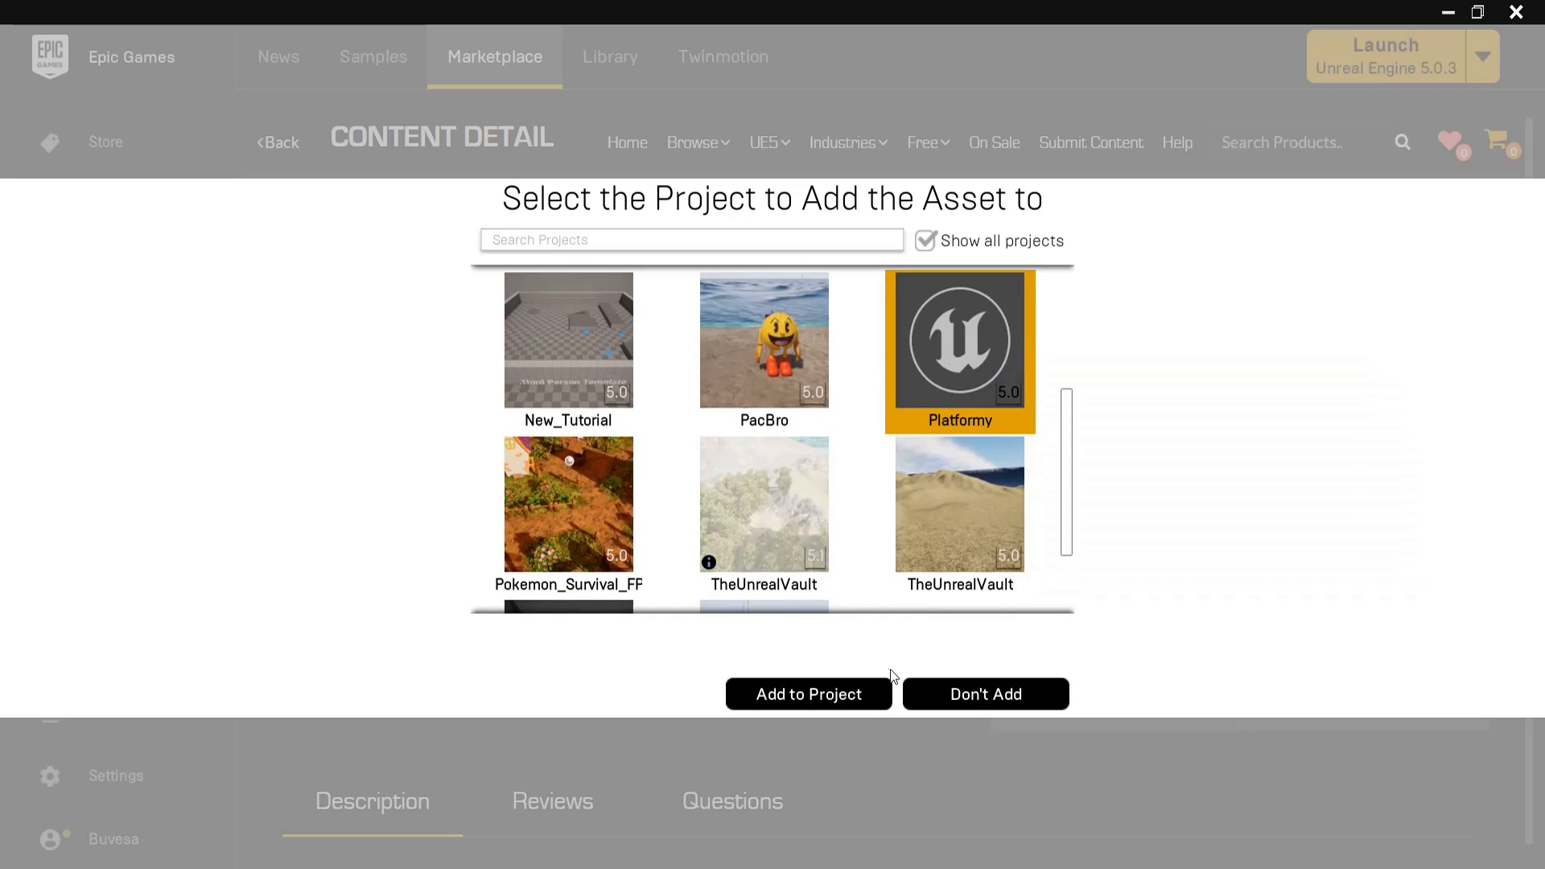
click(814, 696)
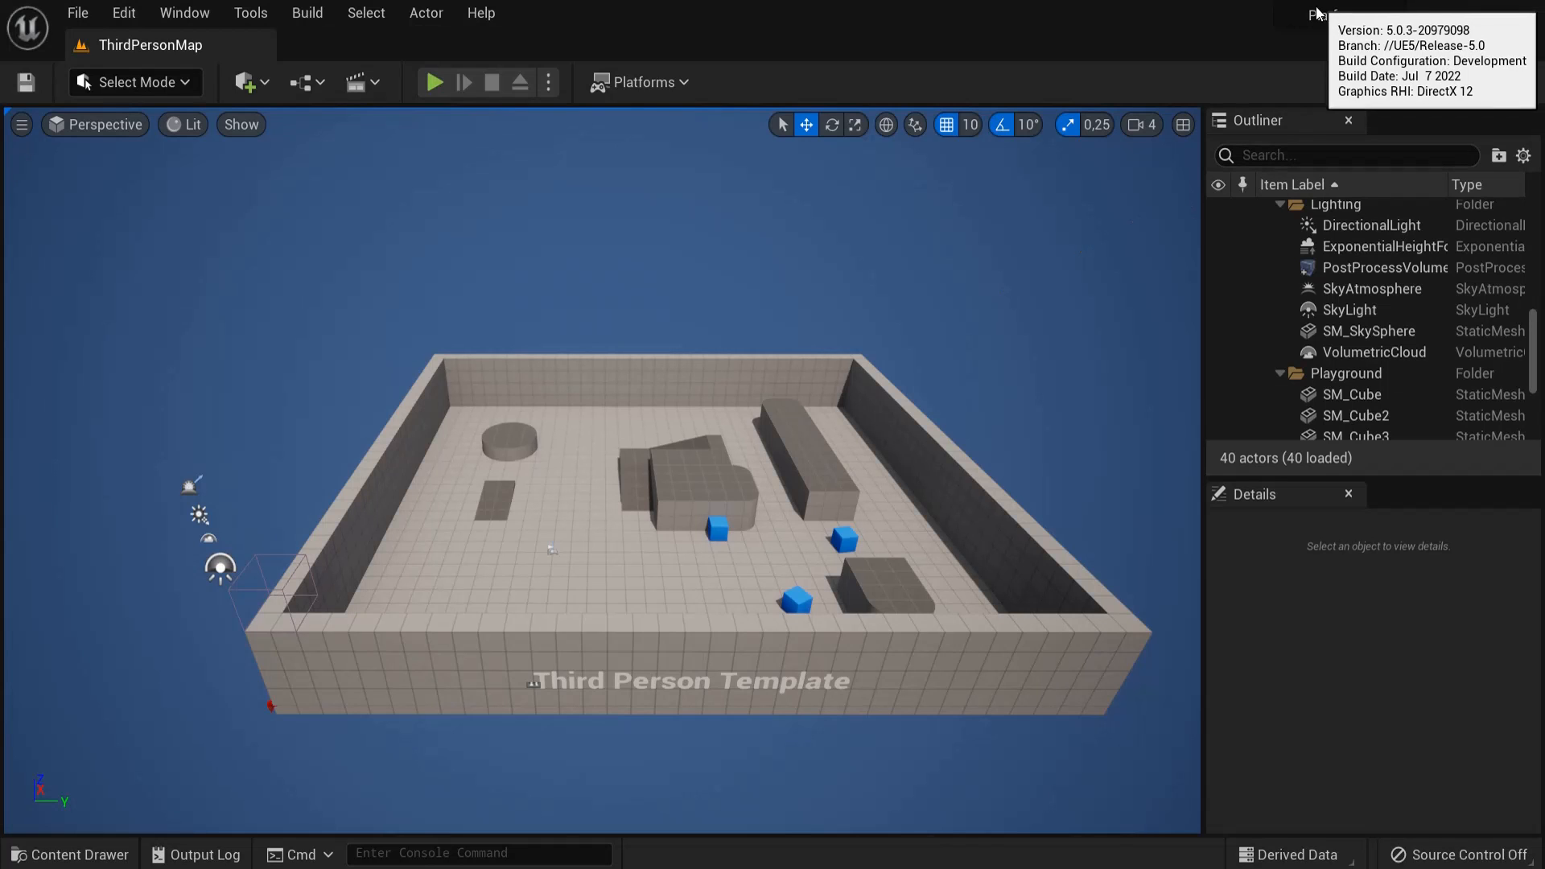
- Switch to the Platformy project in Unreal Editor and open the content folder Asian_Village/meshes/building
click(99, 851)
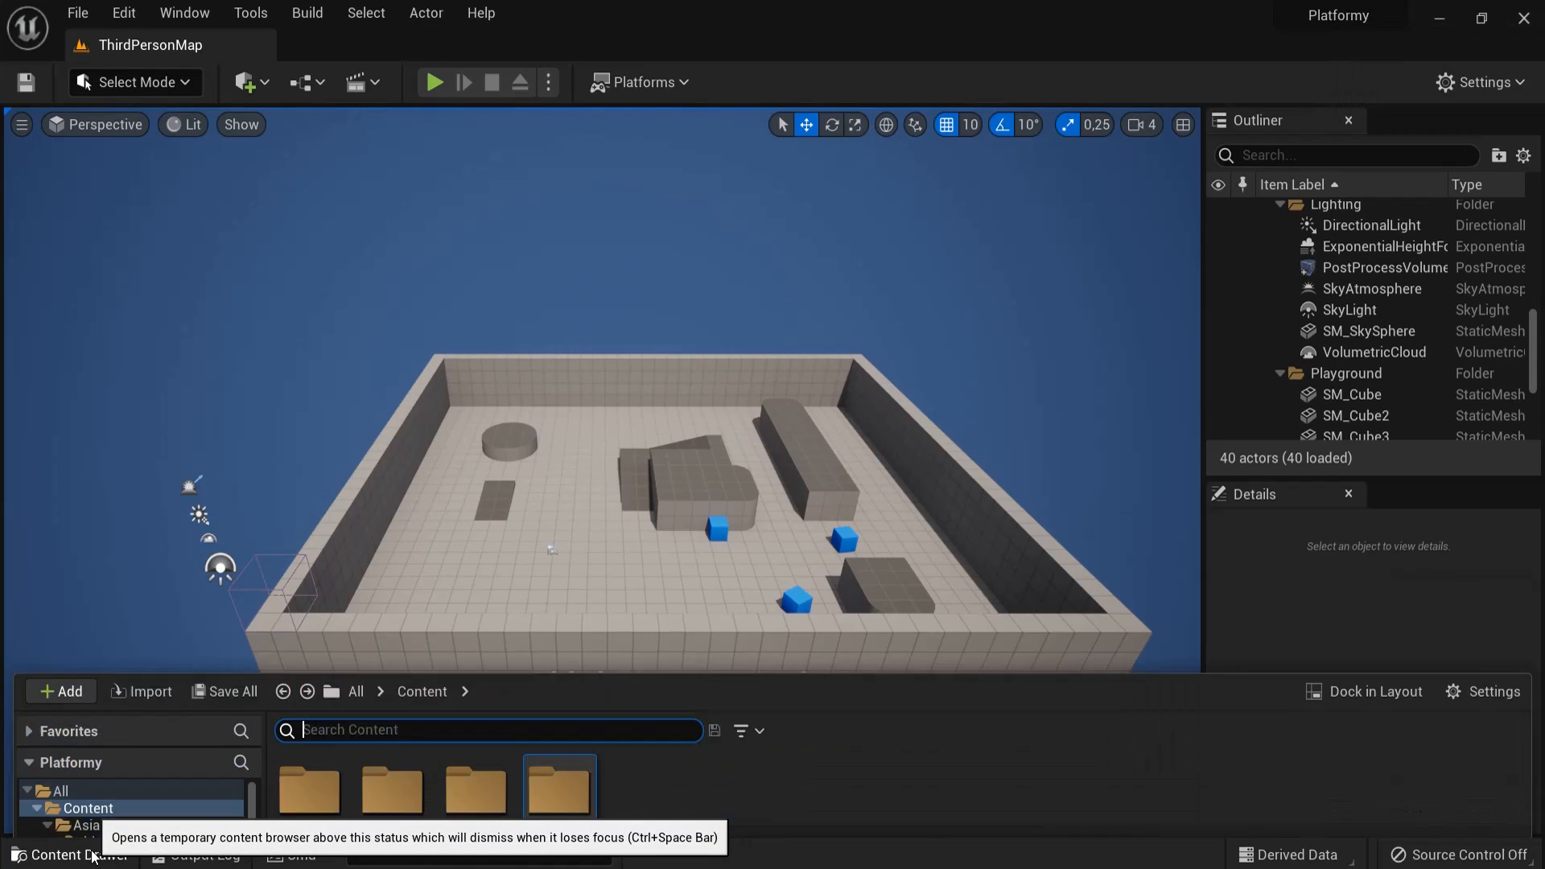
click(354, 517)
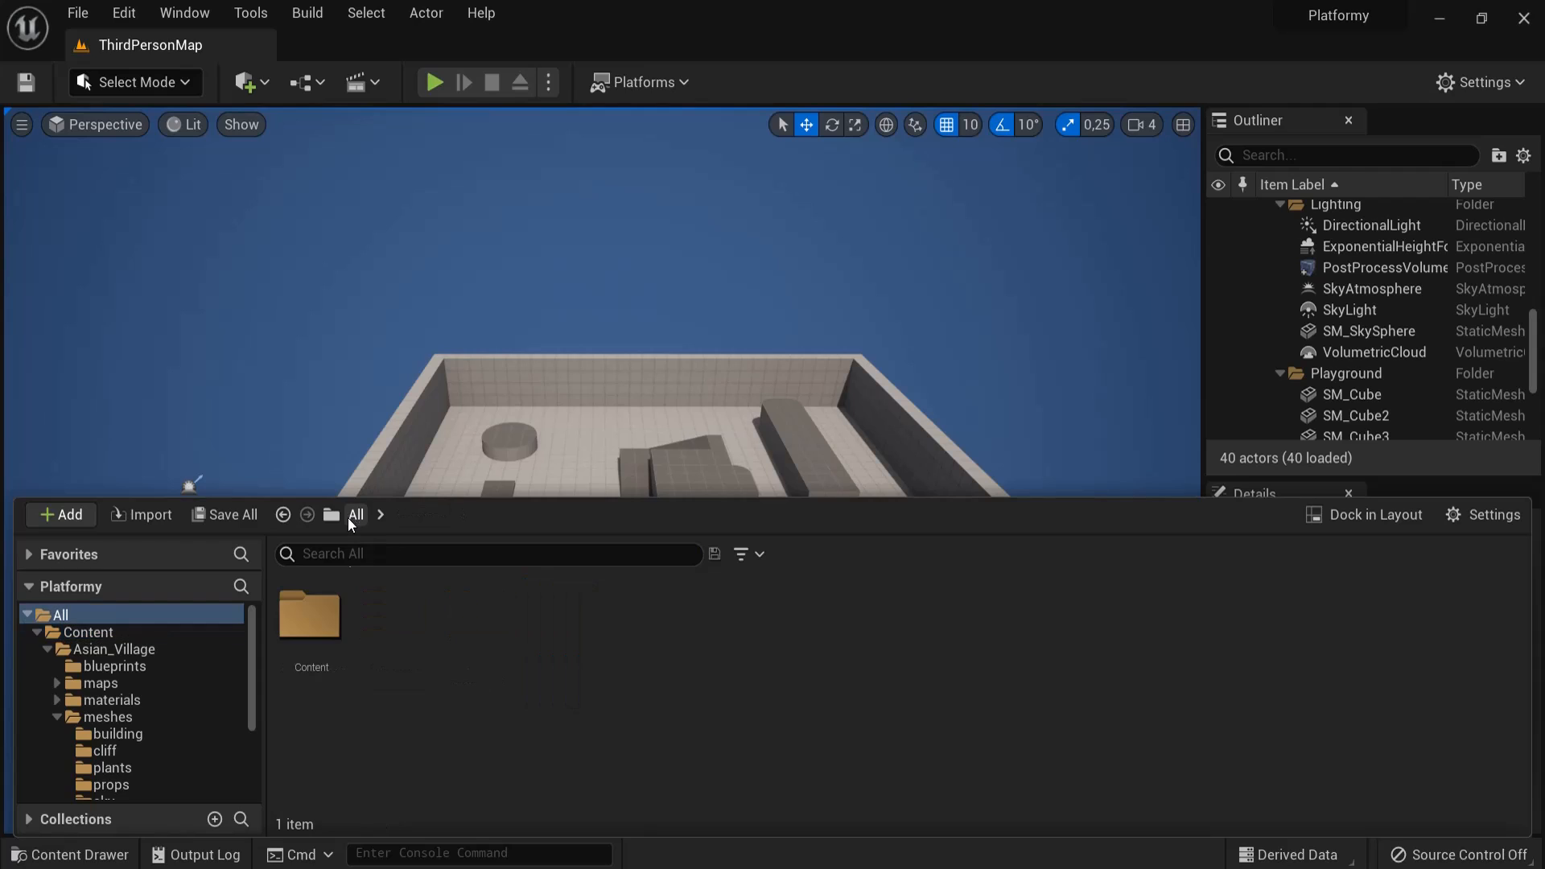
double_click(301, 634)
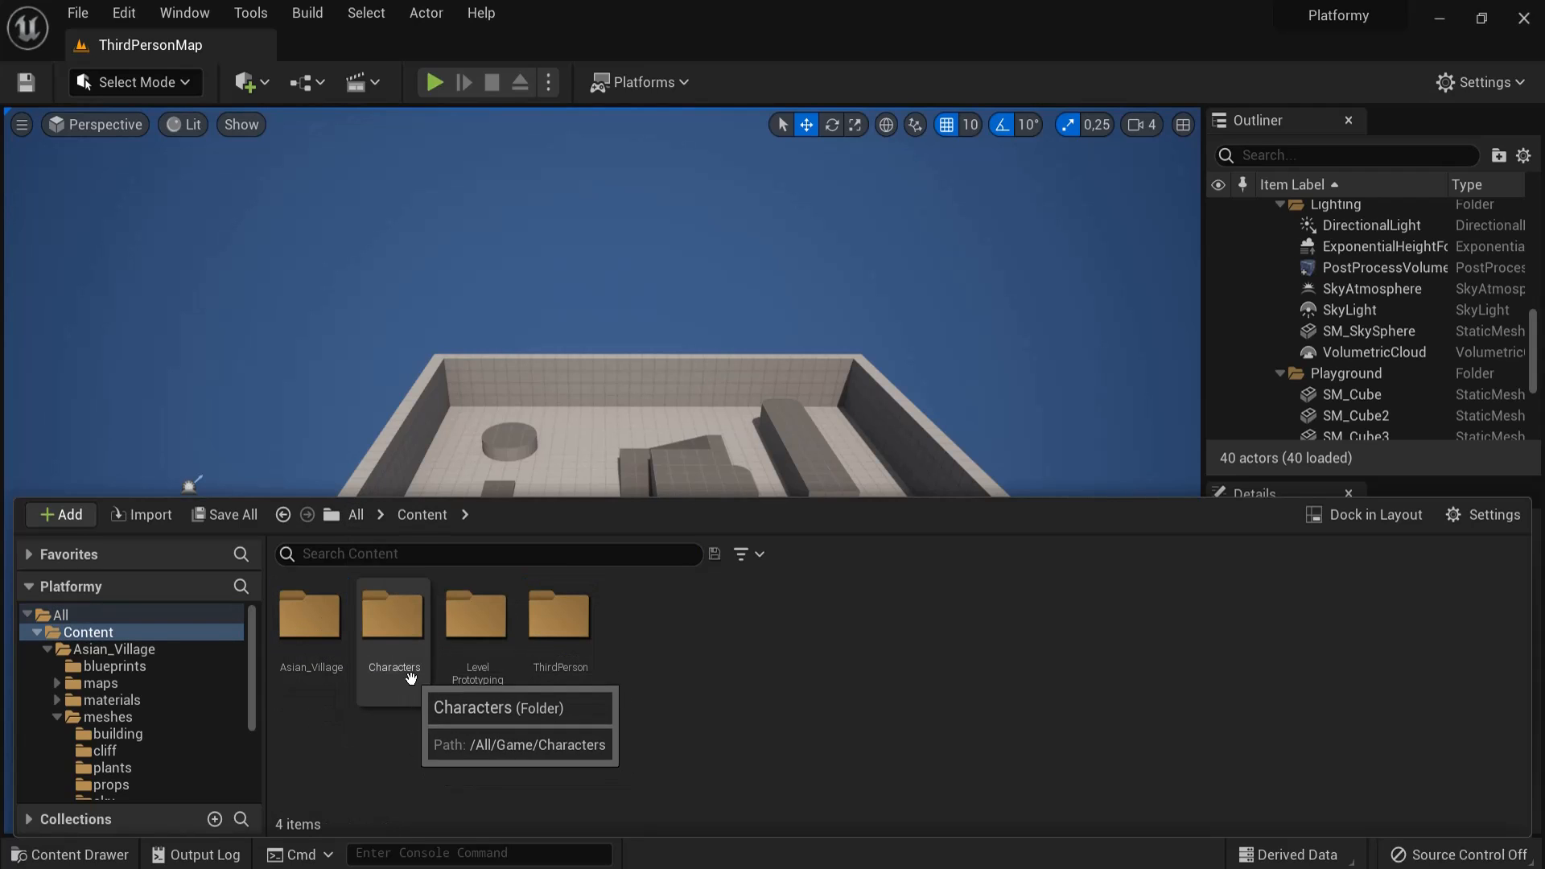
click(392, 640)
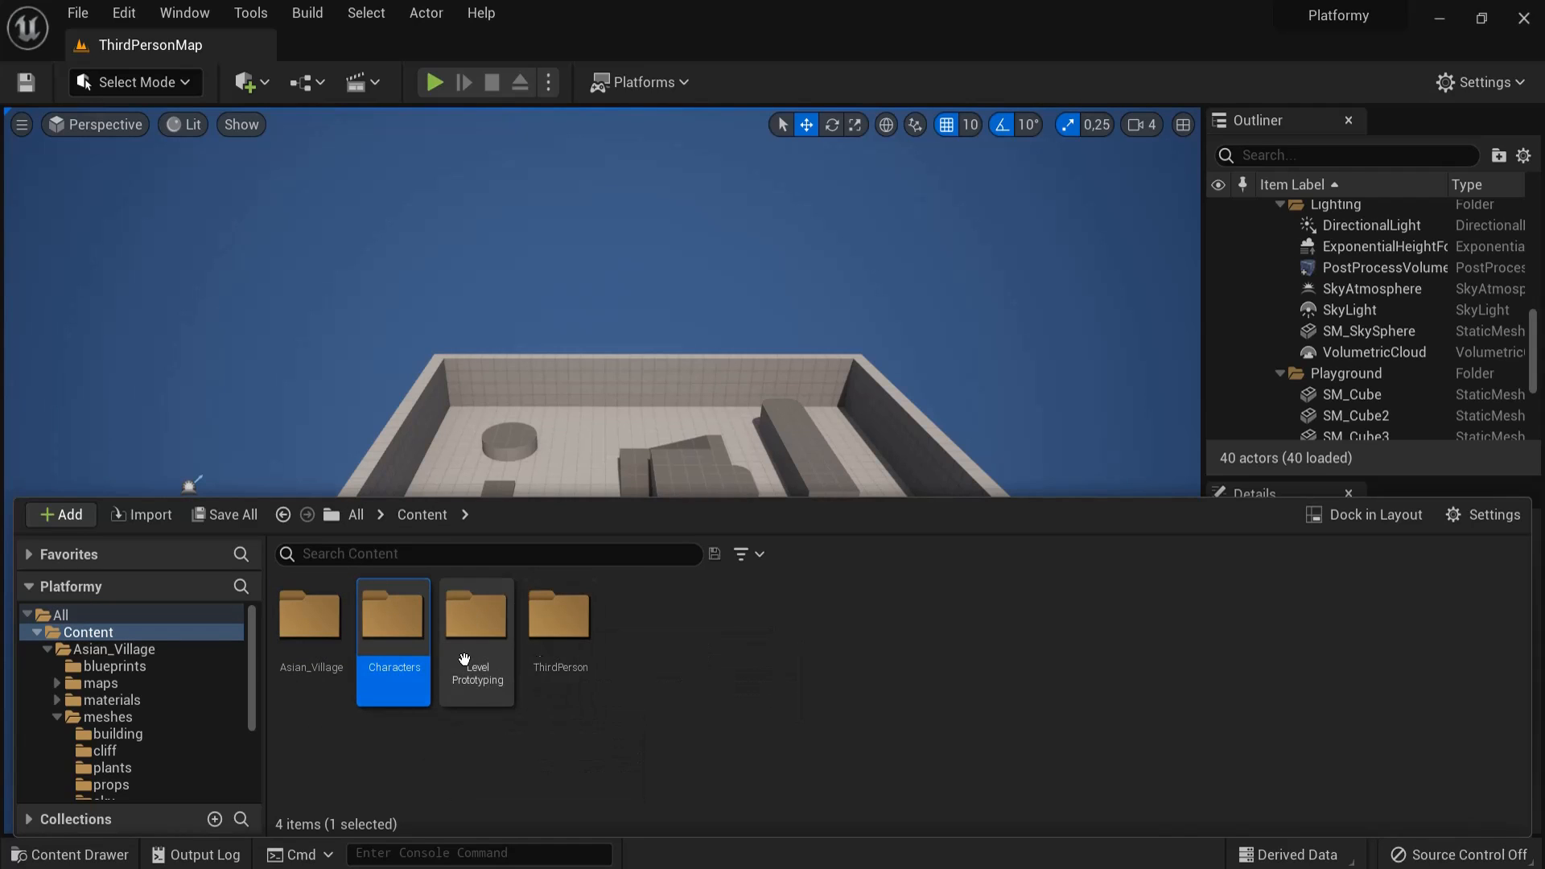
double_click(324, 640)
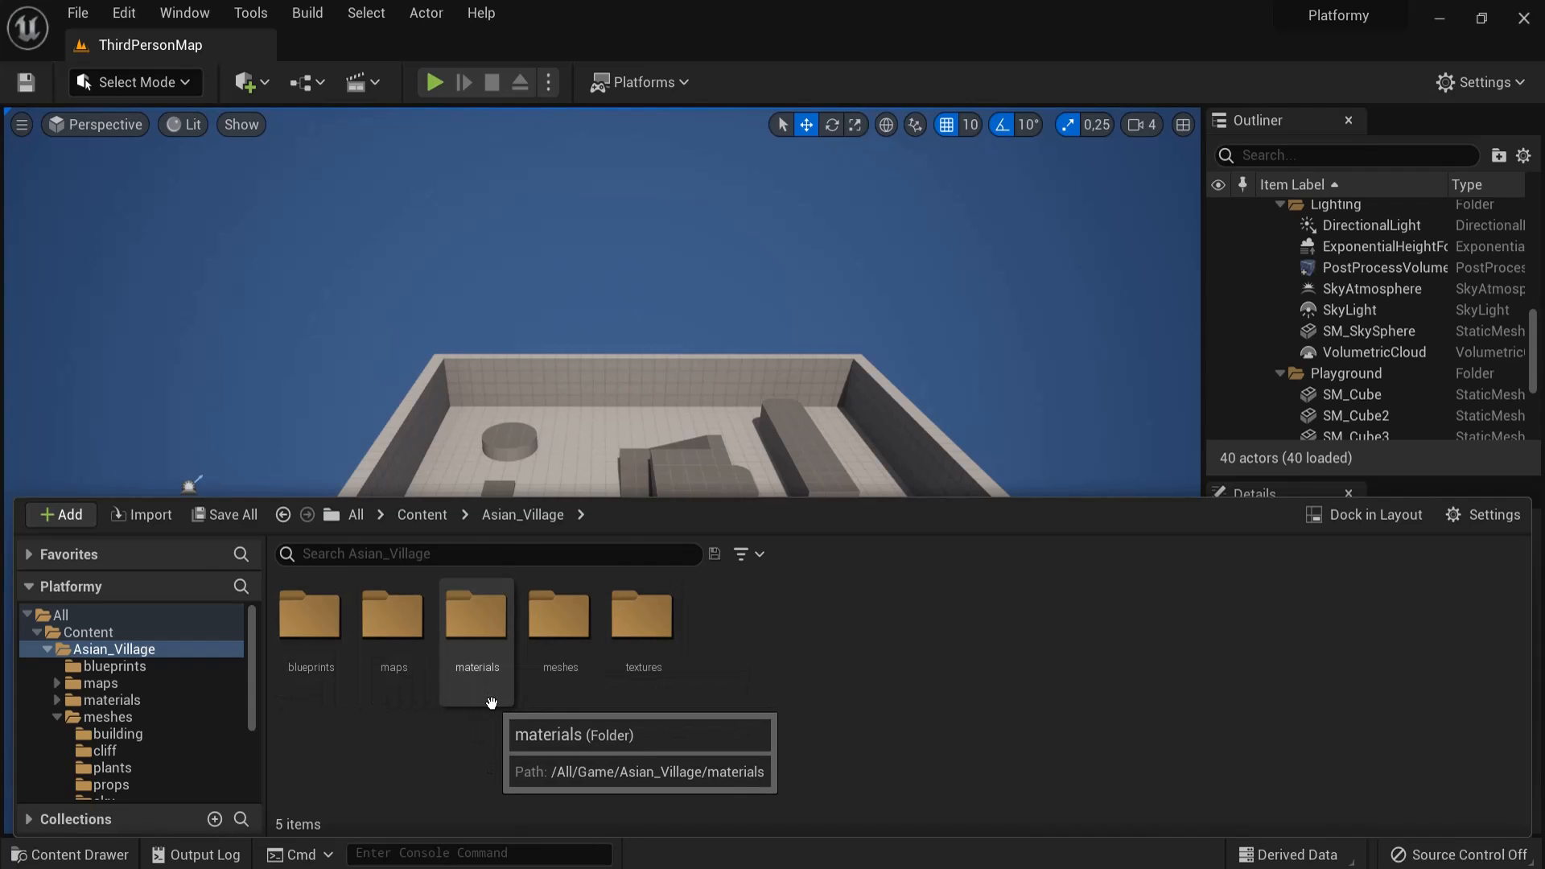
double_click(570, 632)
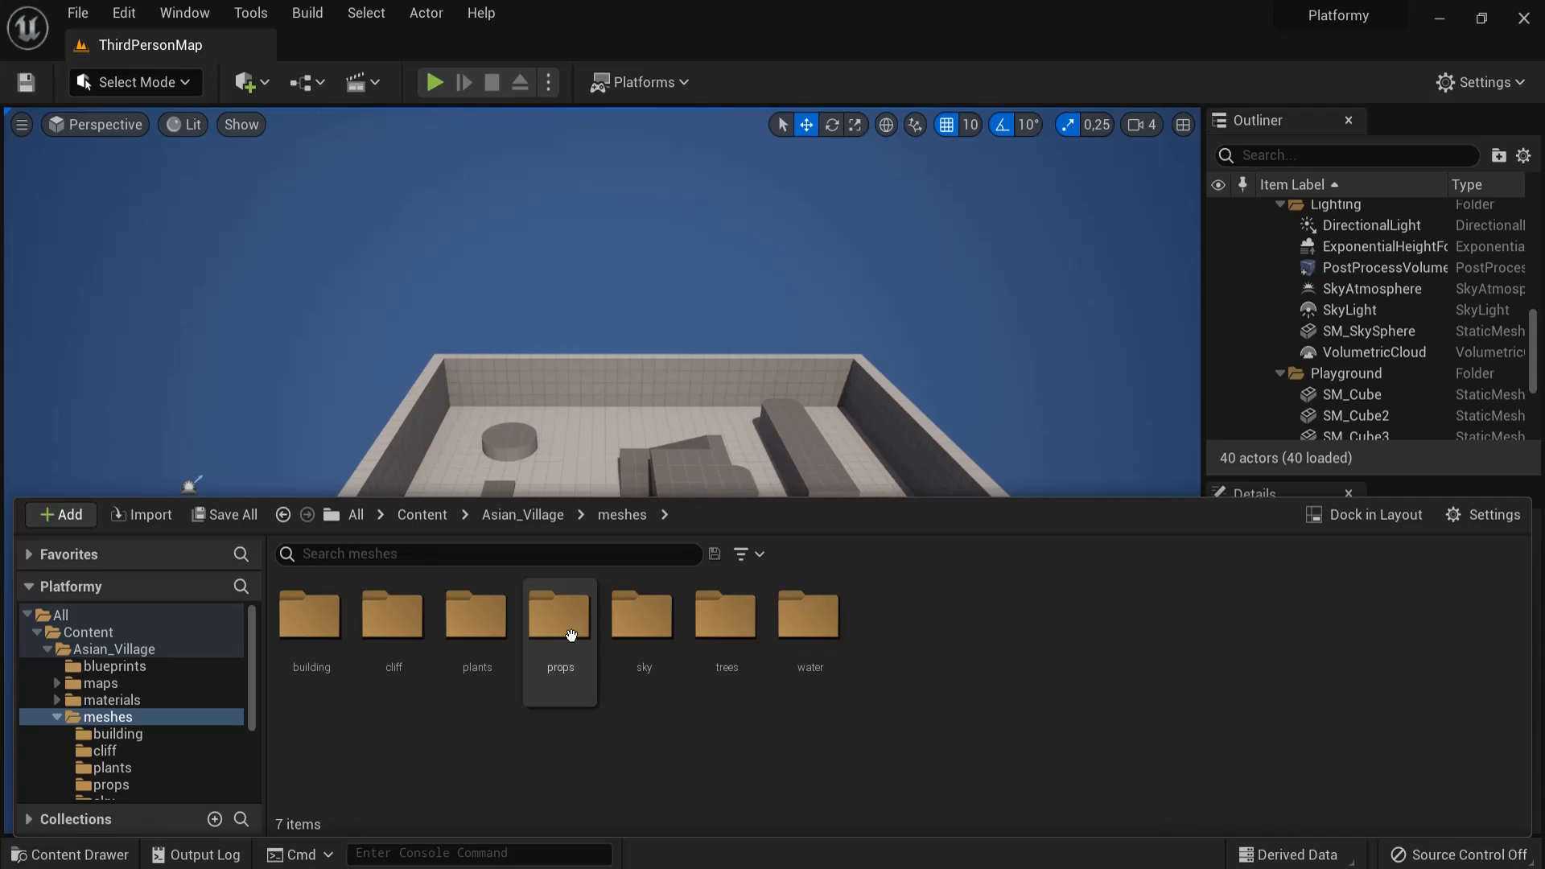
double_click(316, 639)
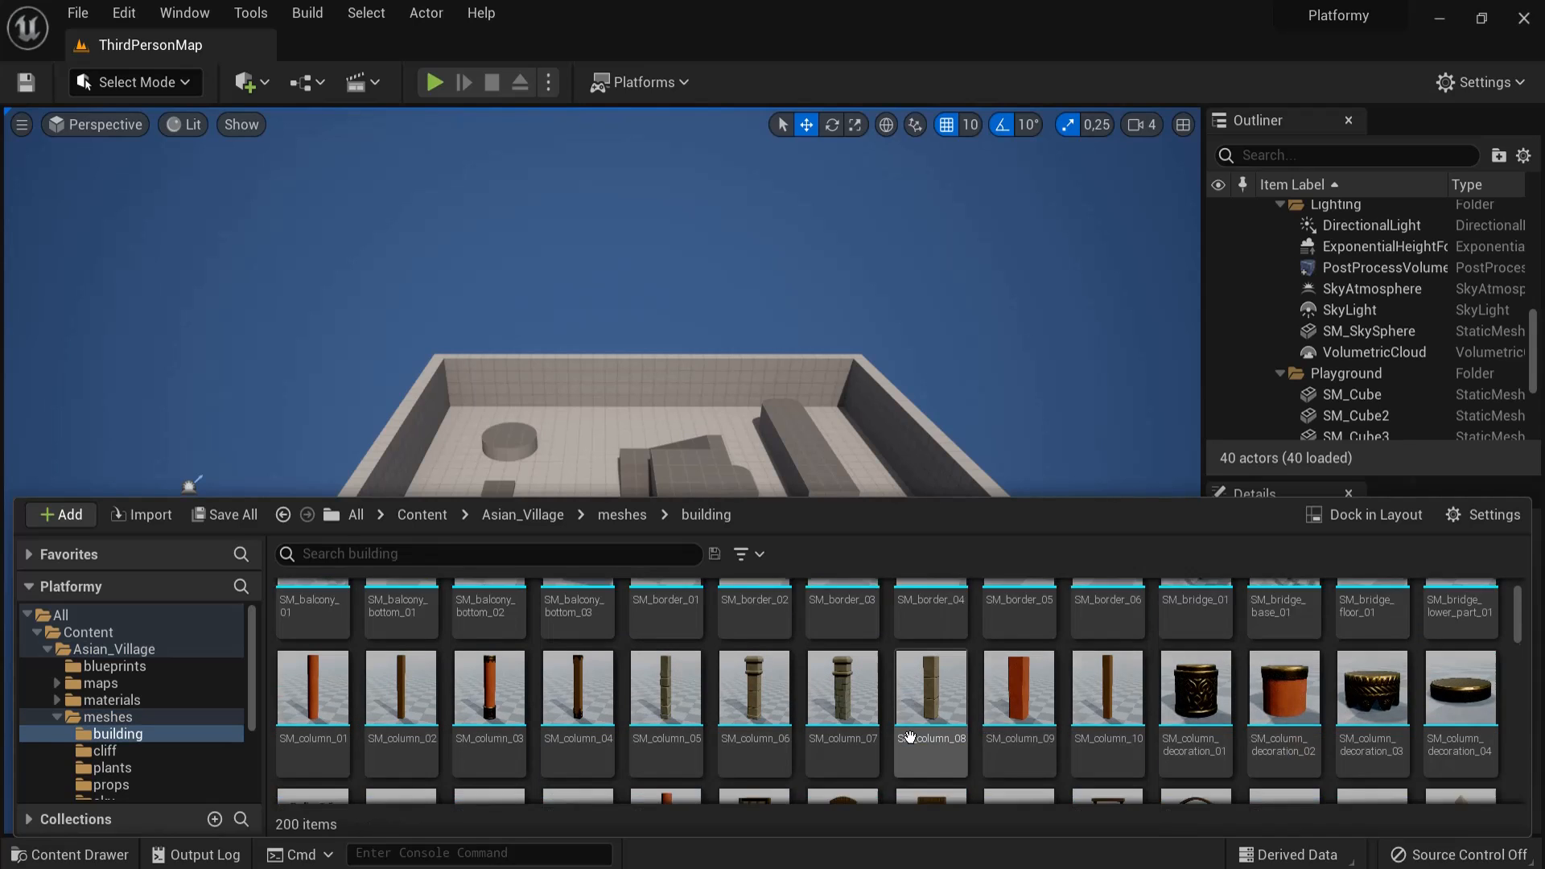
- Browse the building meshes and select the static mesh SM_tower_platform_01
scroll(910, 736, down, 6)
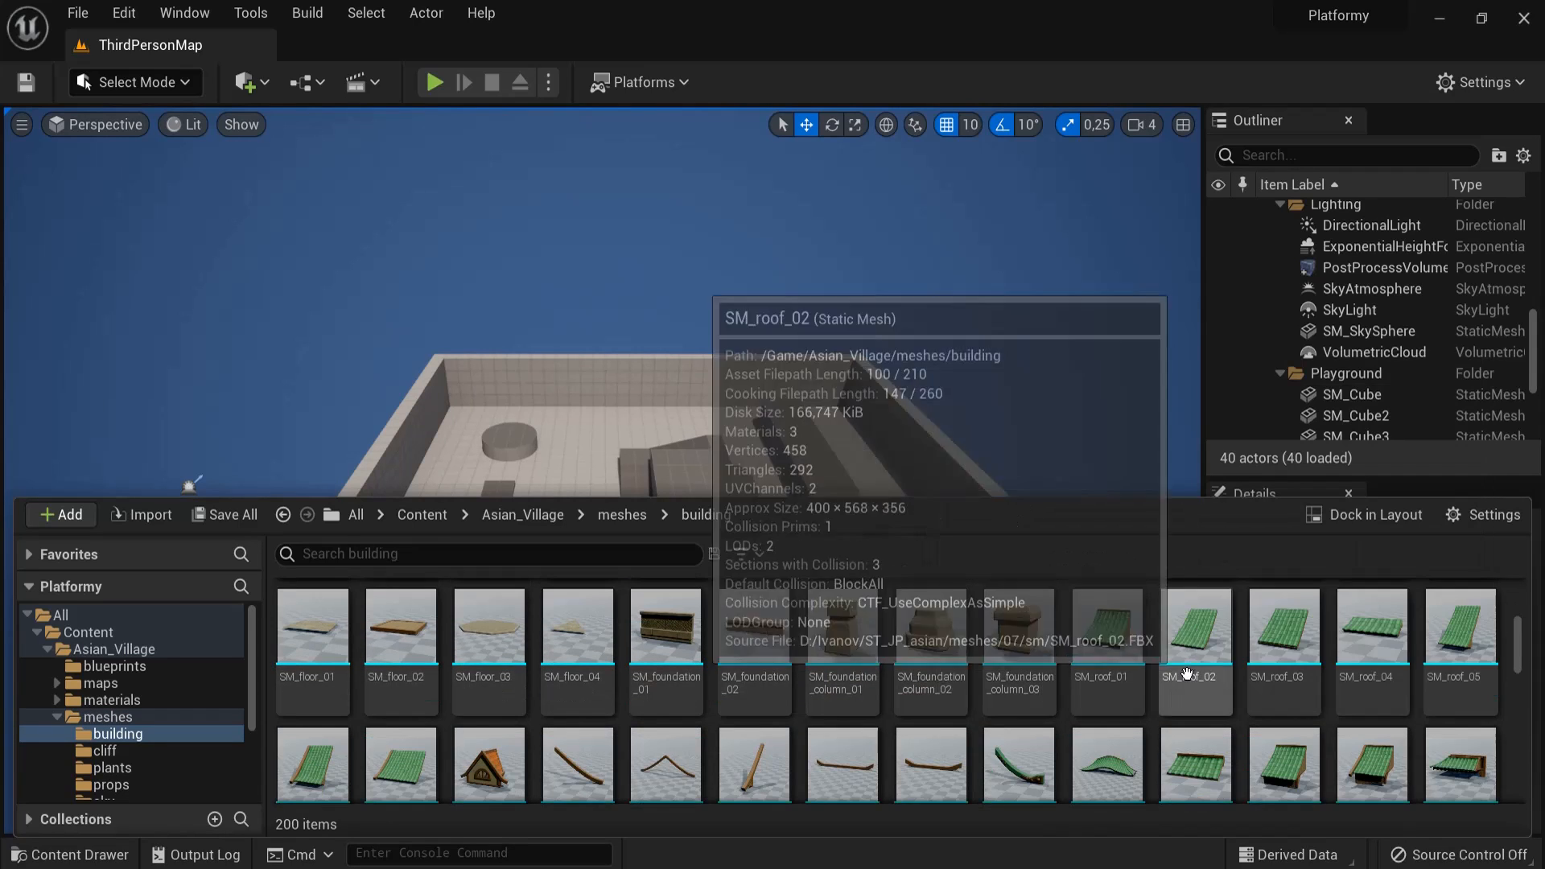
scroll(1187, 672, down, 6)
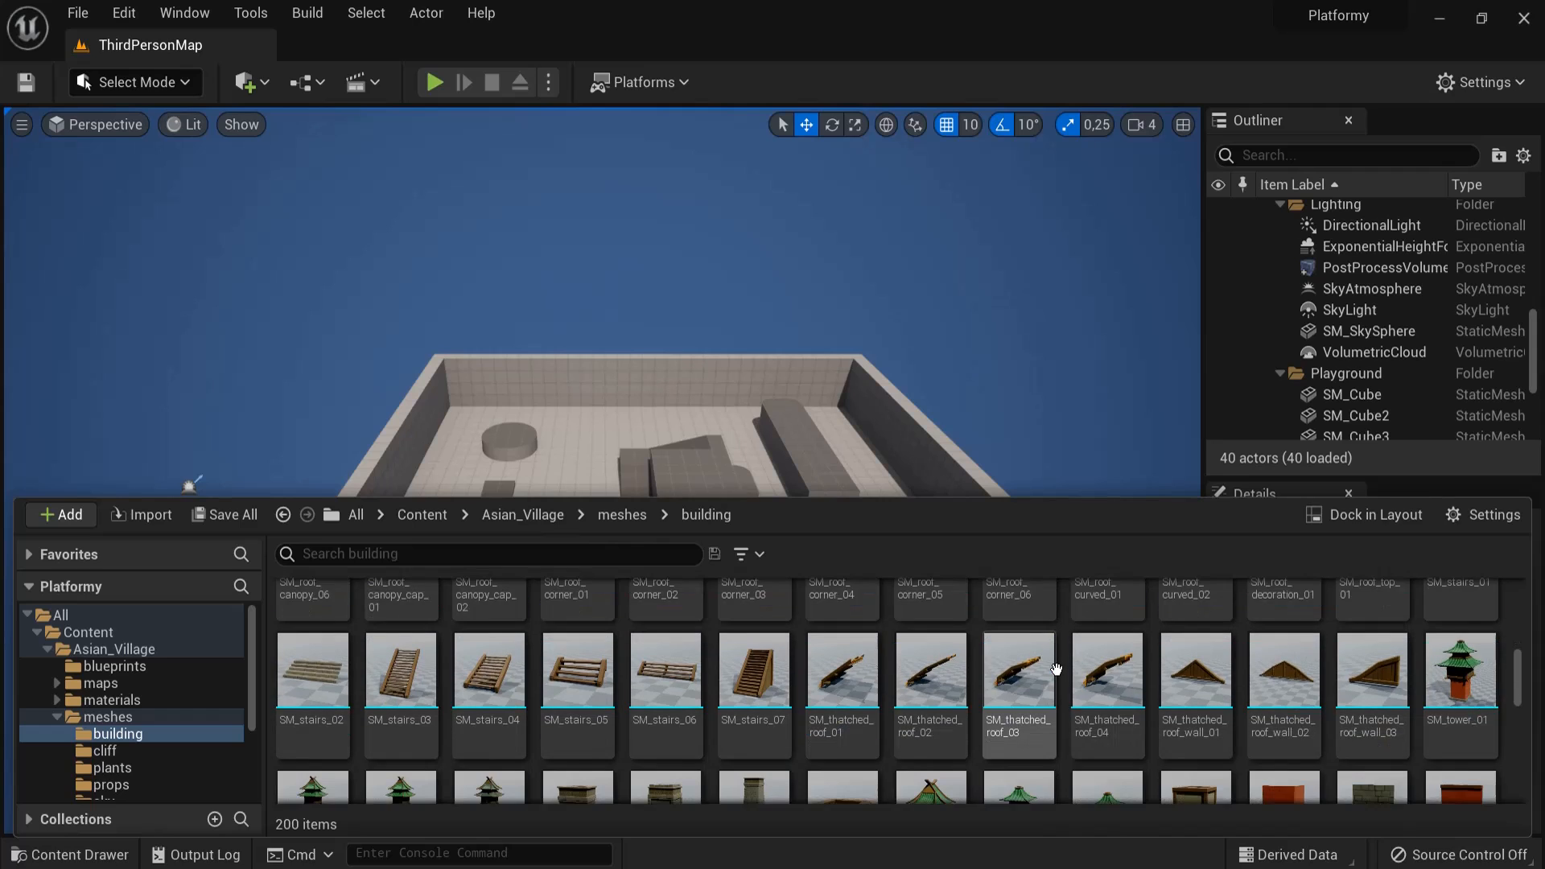
scroll(1057, 670, down, 2)
click(843, 671)
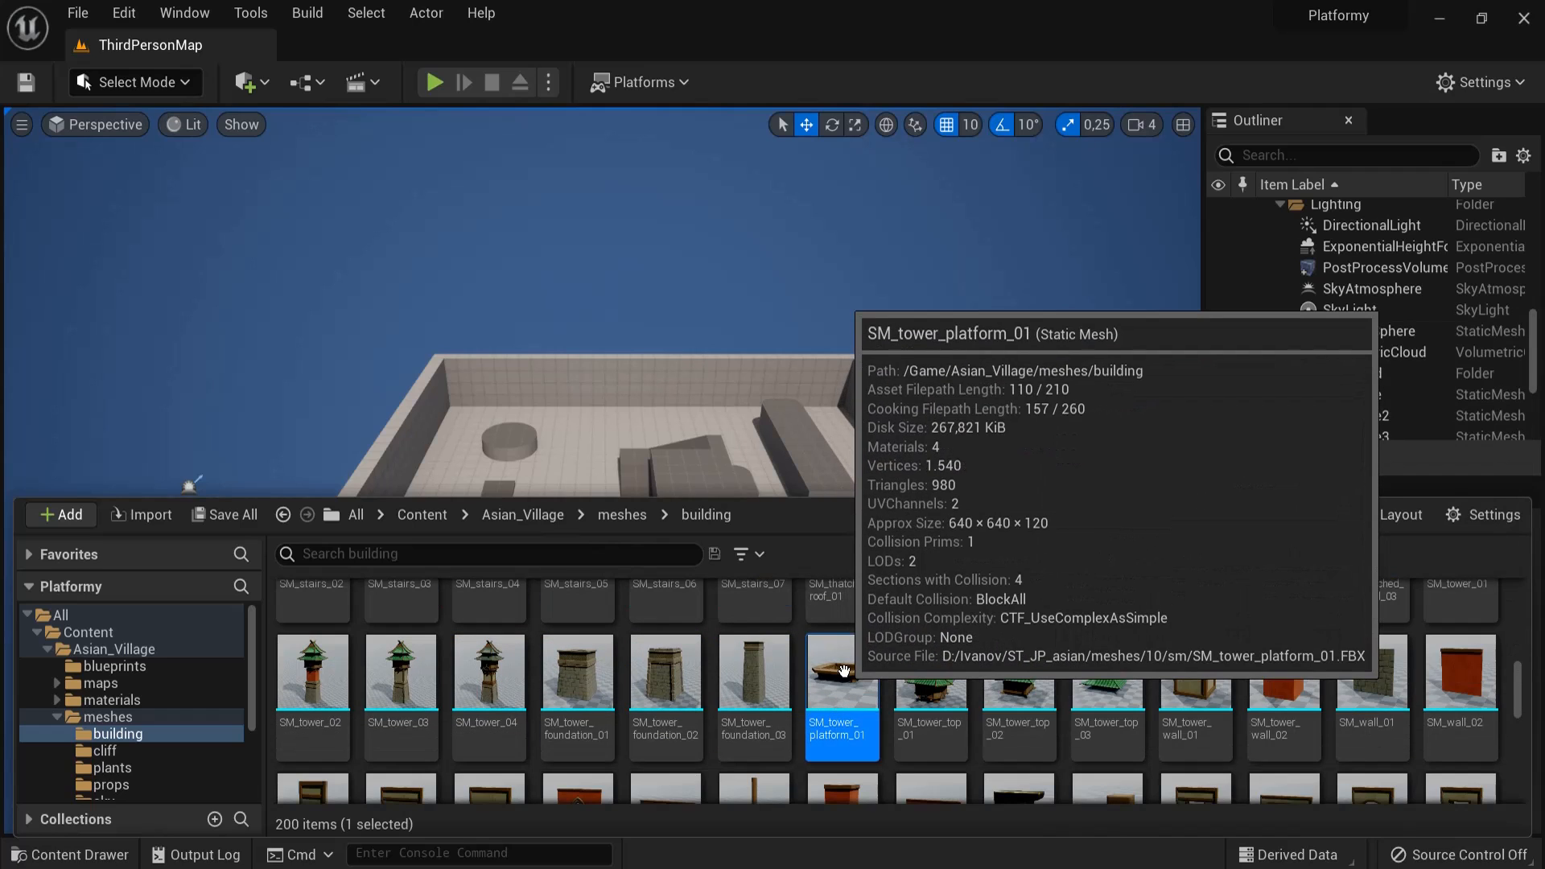
- Open the SM_tower_platform_01 mesh in its own docked editor, examine its shape from above and close it
double_click(844, 671)
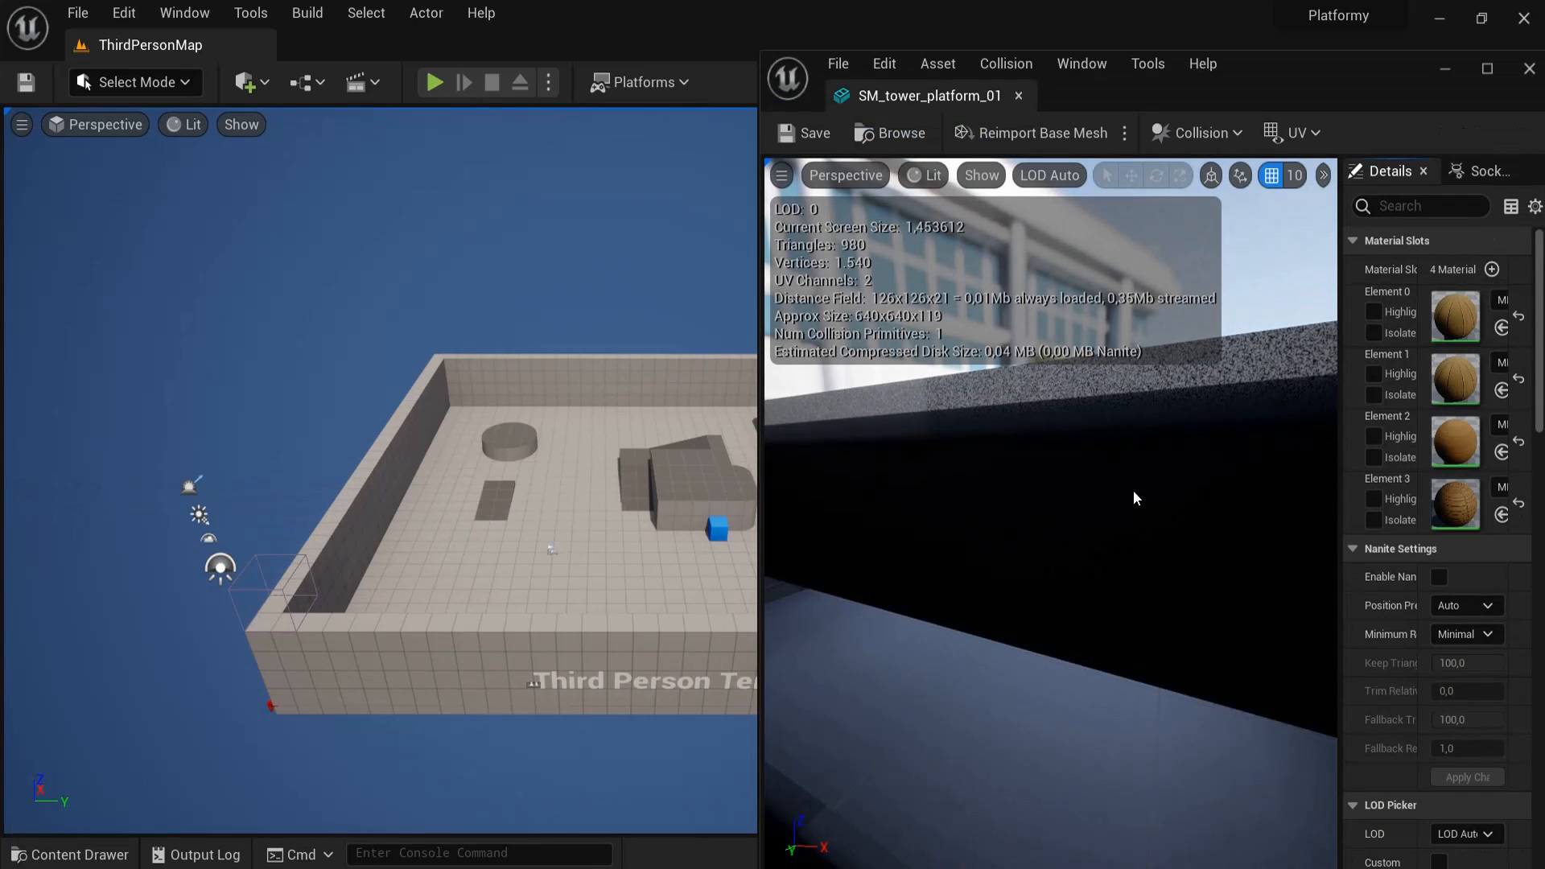
drag(926, 95, 409, 45)
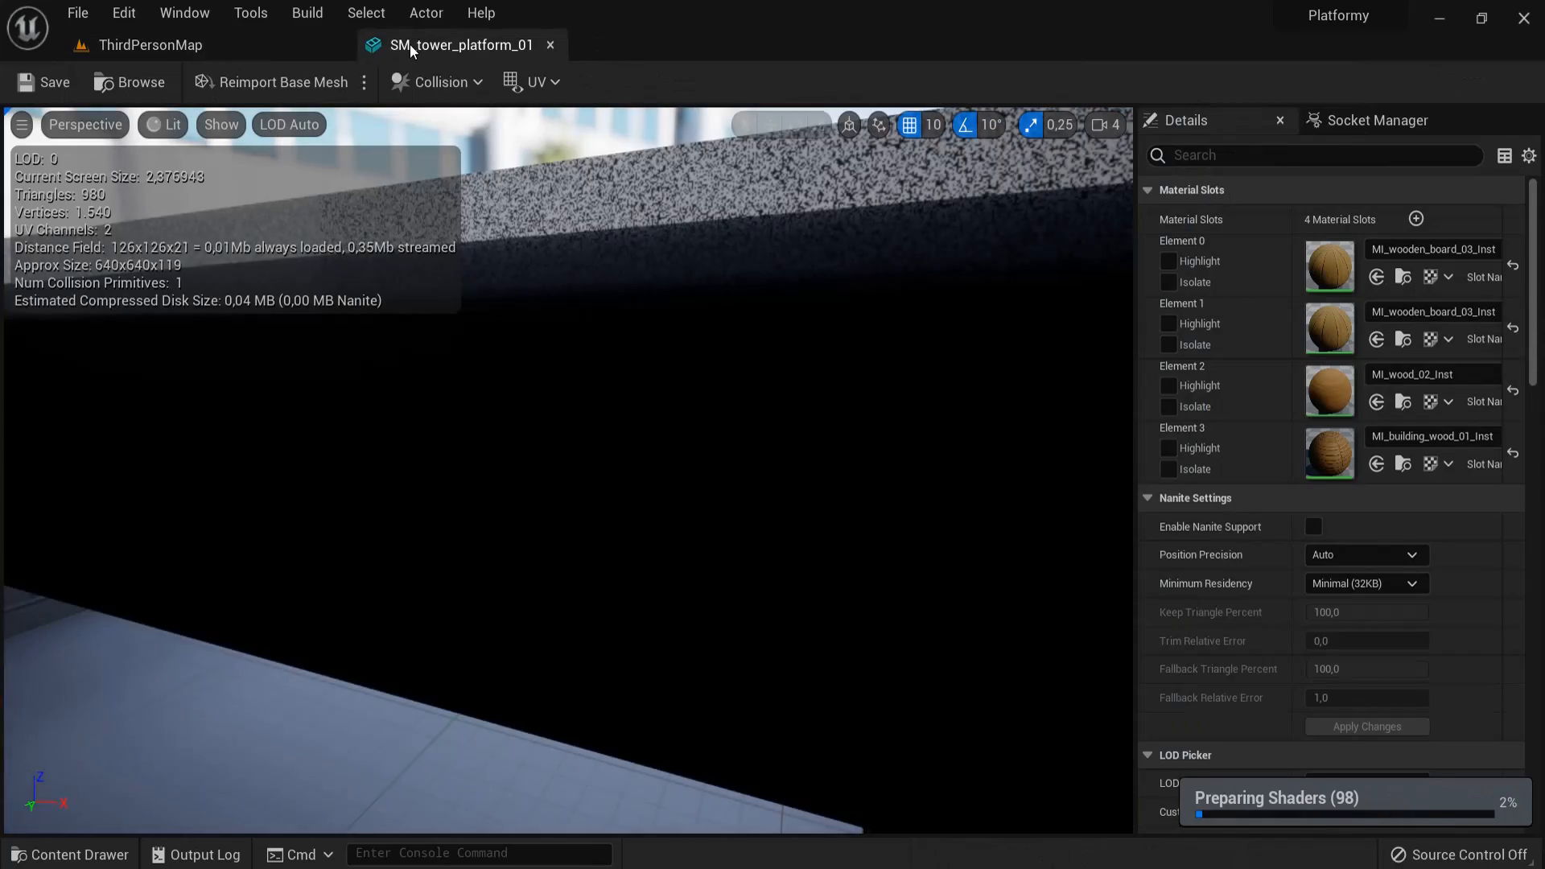
scroll(711, 453, down, 5)
drag(709, 457, 761, 470)
drag(917, 375, 857, 515)
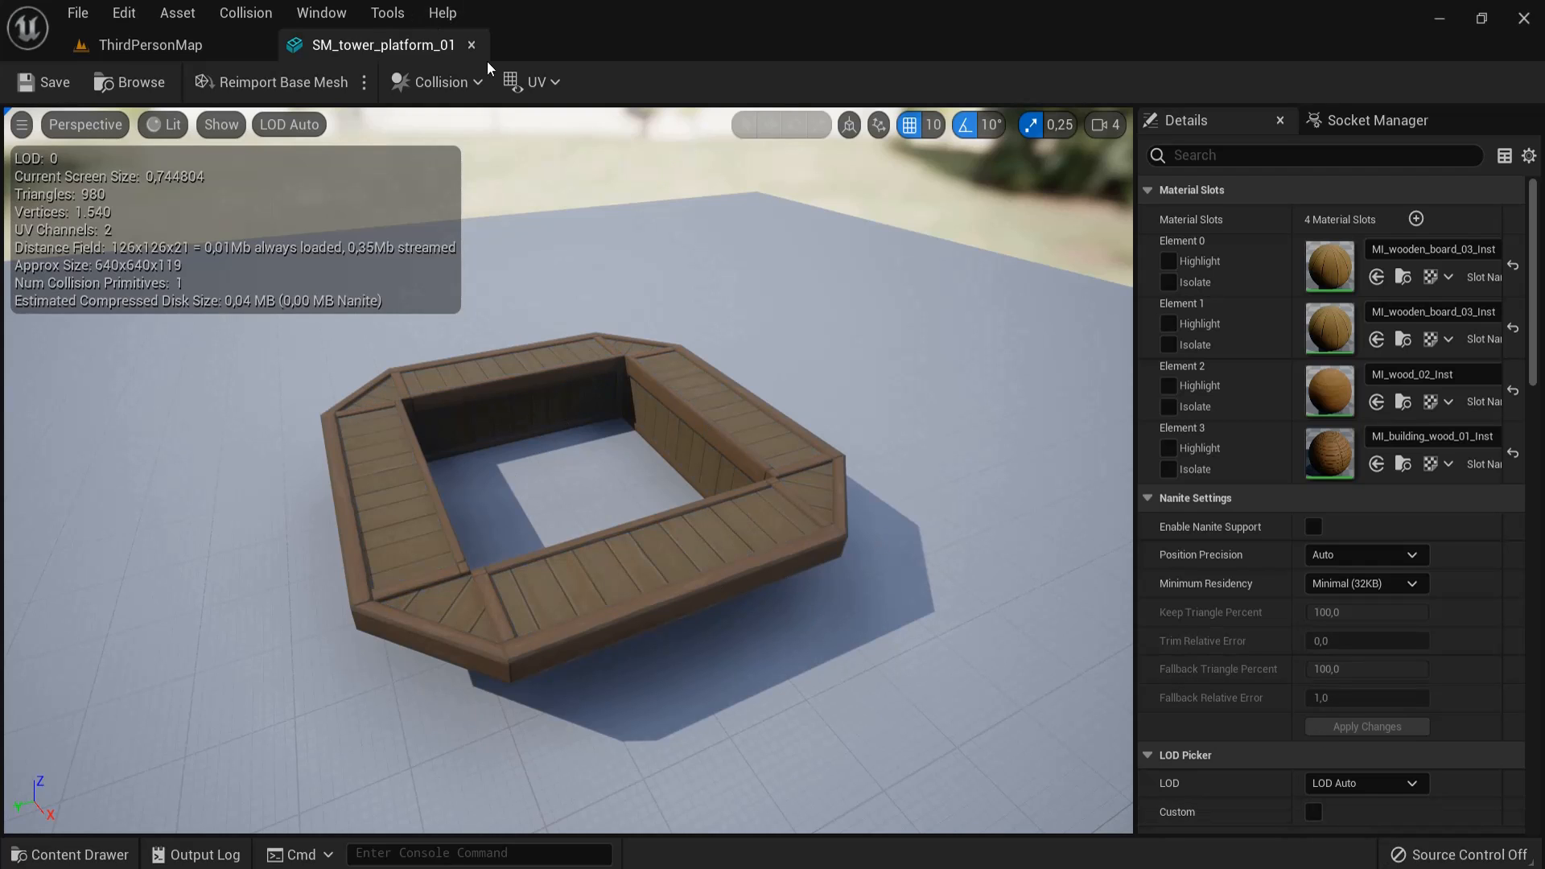
click(471, 45)
- Place the SM_tower_platform_01 mesh on the level floor beside the central blocks, view it up close and delete it
click(70, 855)
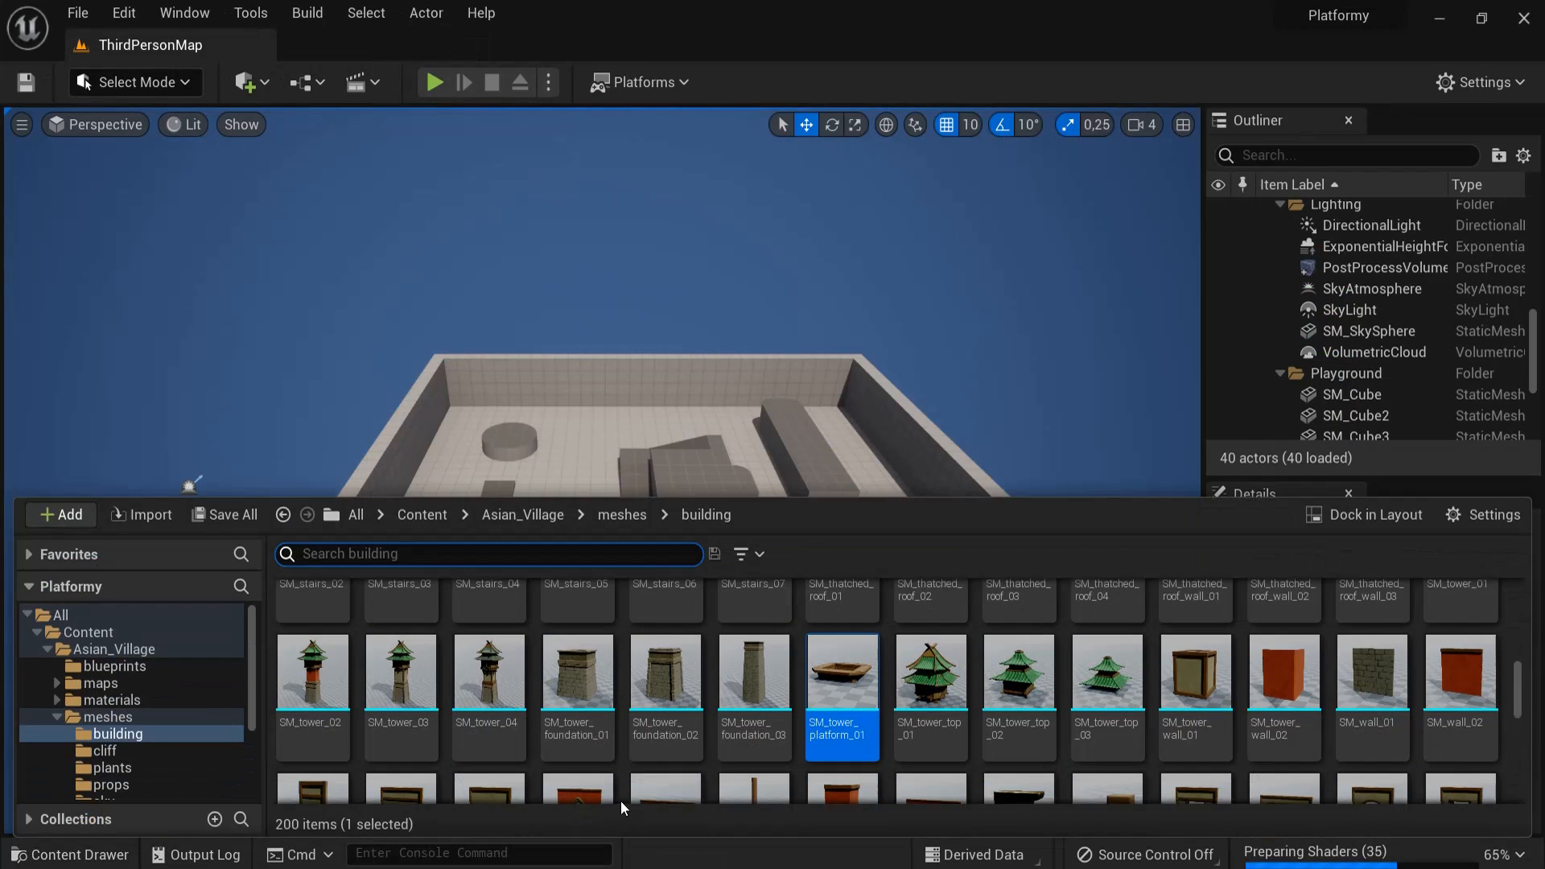
drag(843, 676, 618, 498)
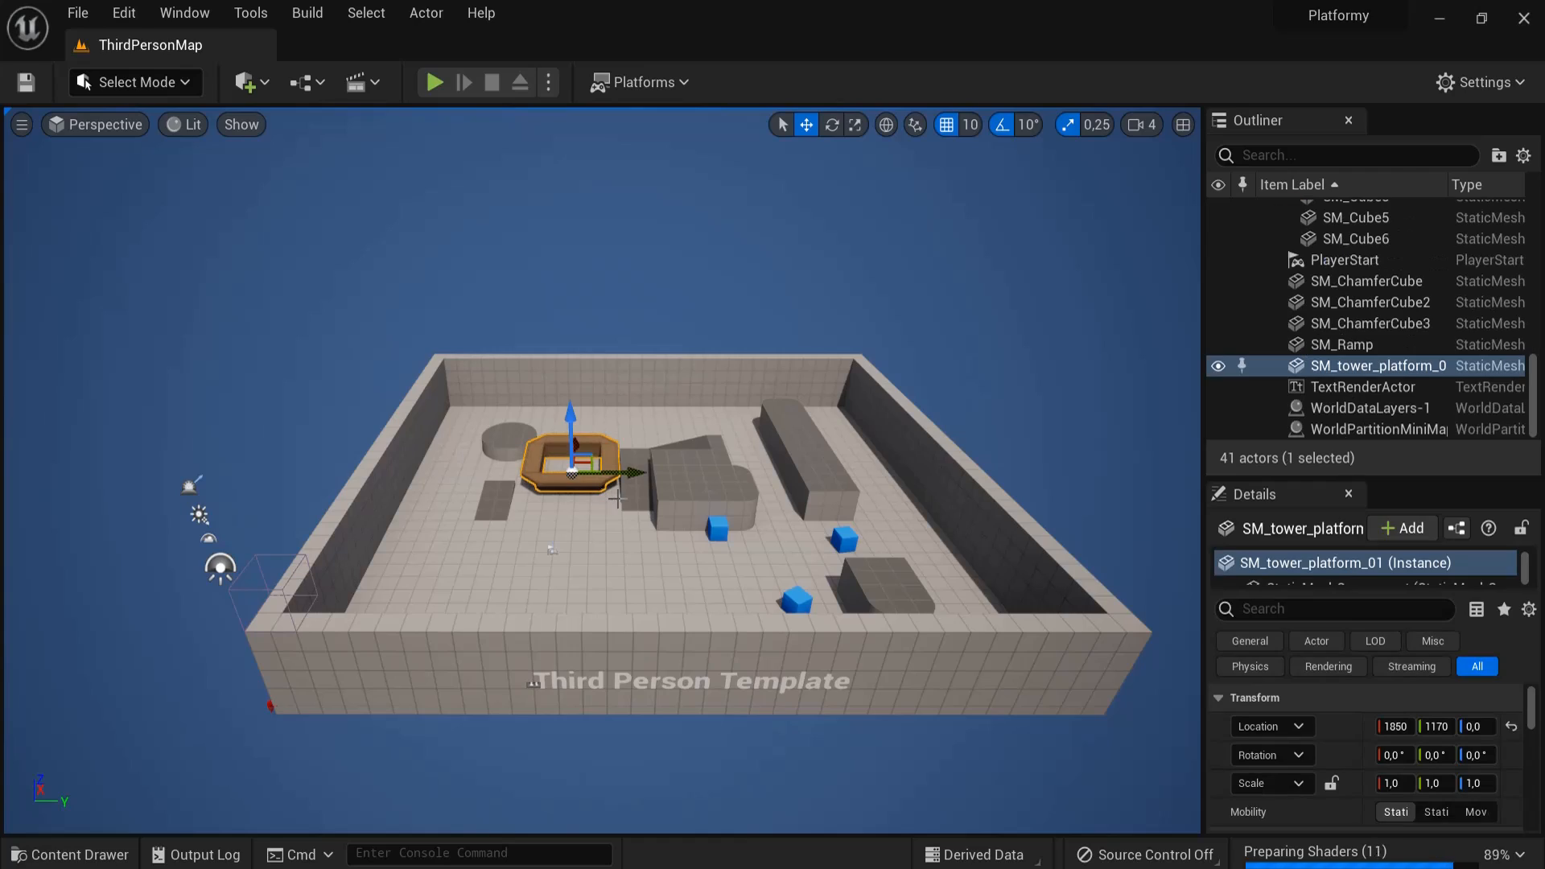
key(f)
alt+drag(981, 459, 859, 499)
key(Delete)
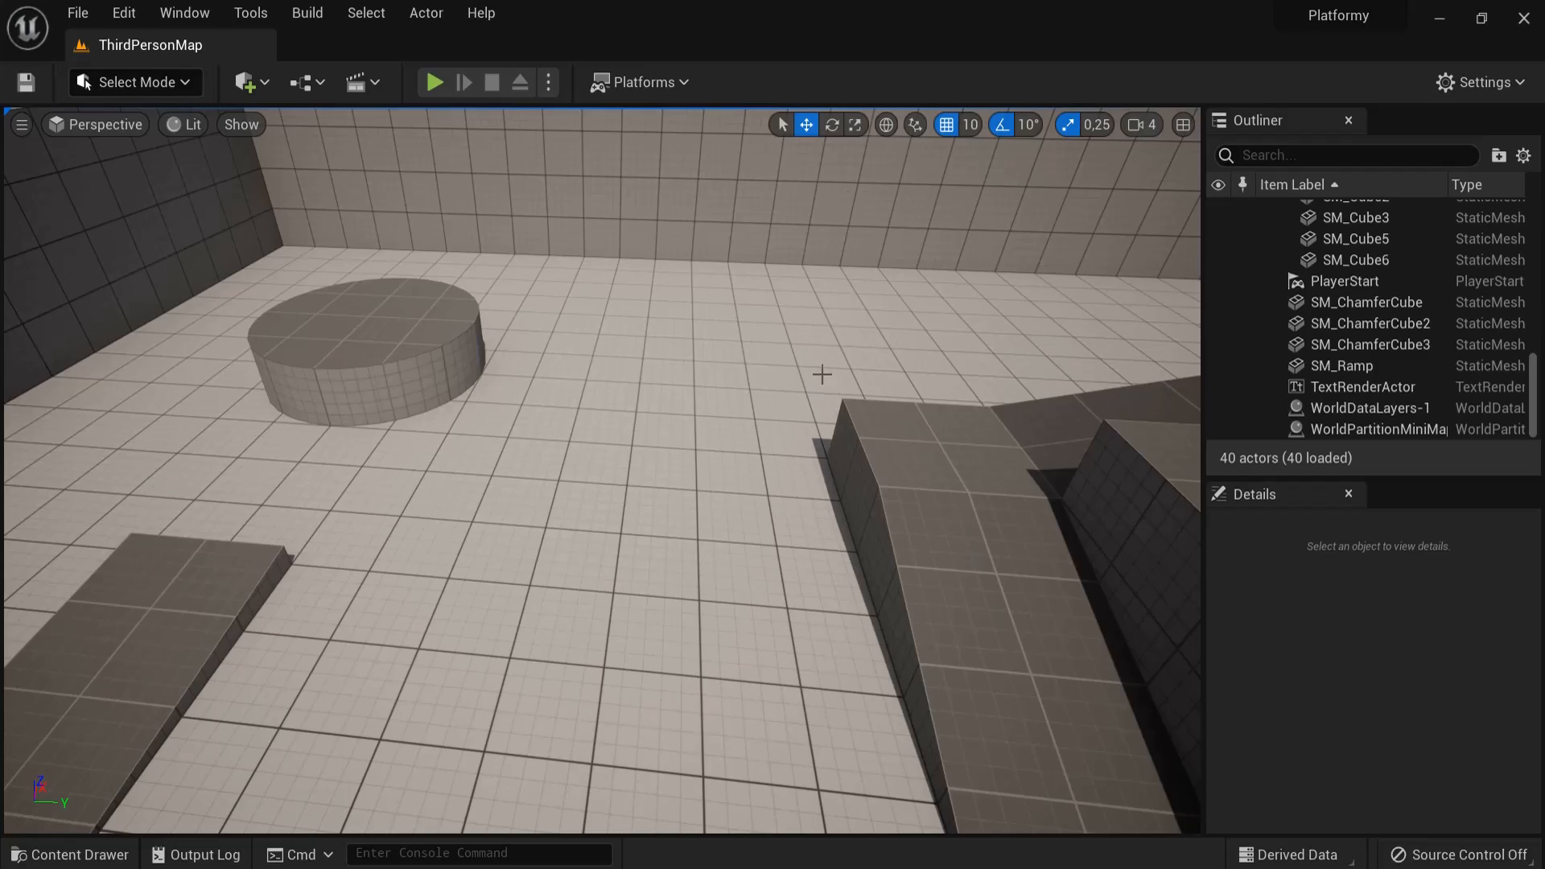
- Fly through the level to examine the template arena from different positions
right_drag(851, 341, 916, 287)
key(s)
key(w)
key(s)
key(s)
key(d)
key(w)
key(s)
key(w)
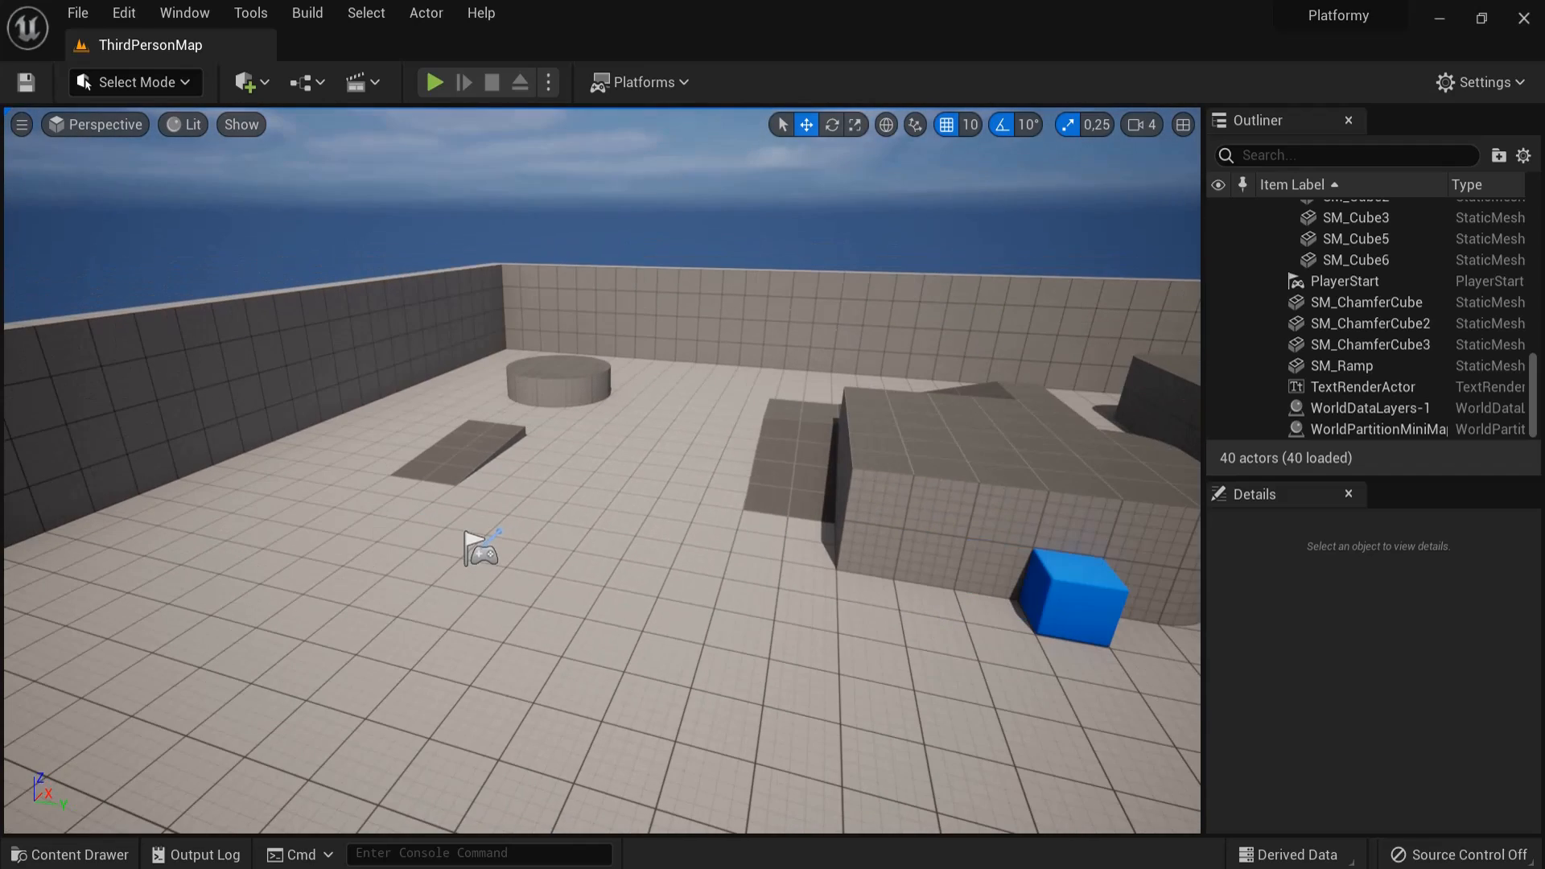
- Focus on the front quarter of the round platform, orbit around it and fly back out to view the arena
click(584, 373)
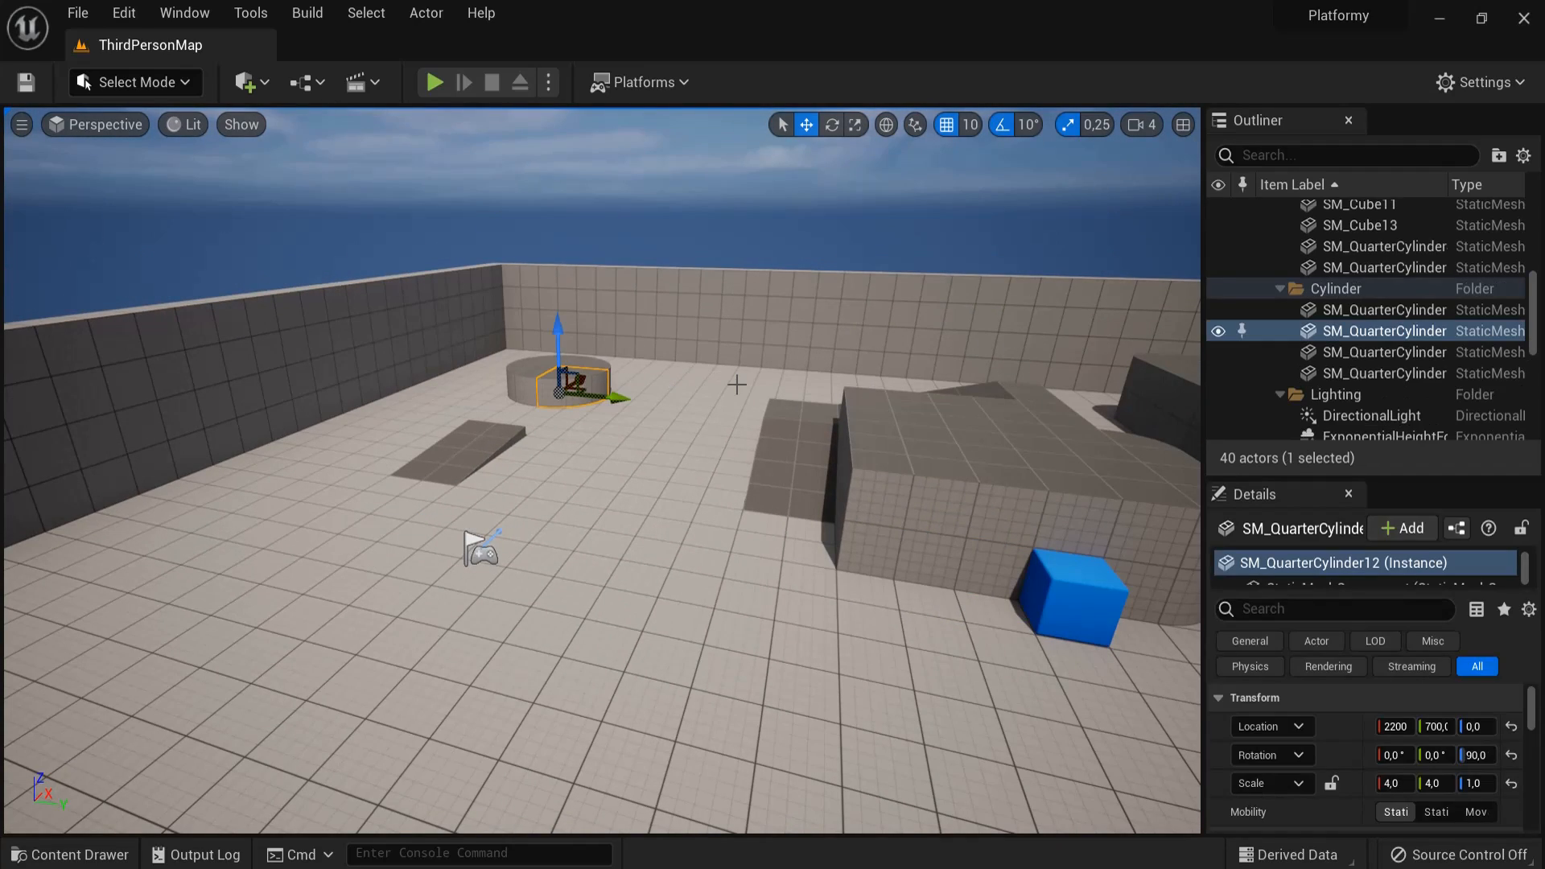
key(f)
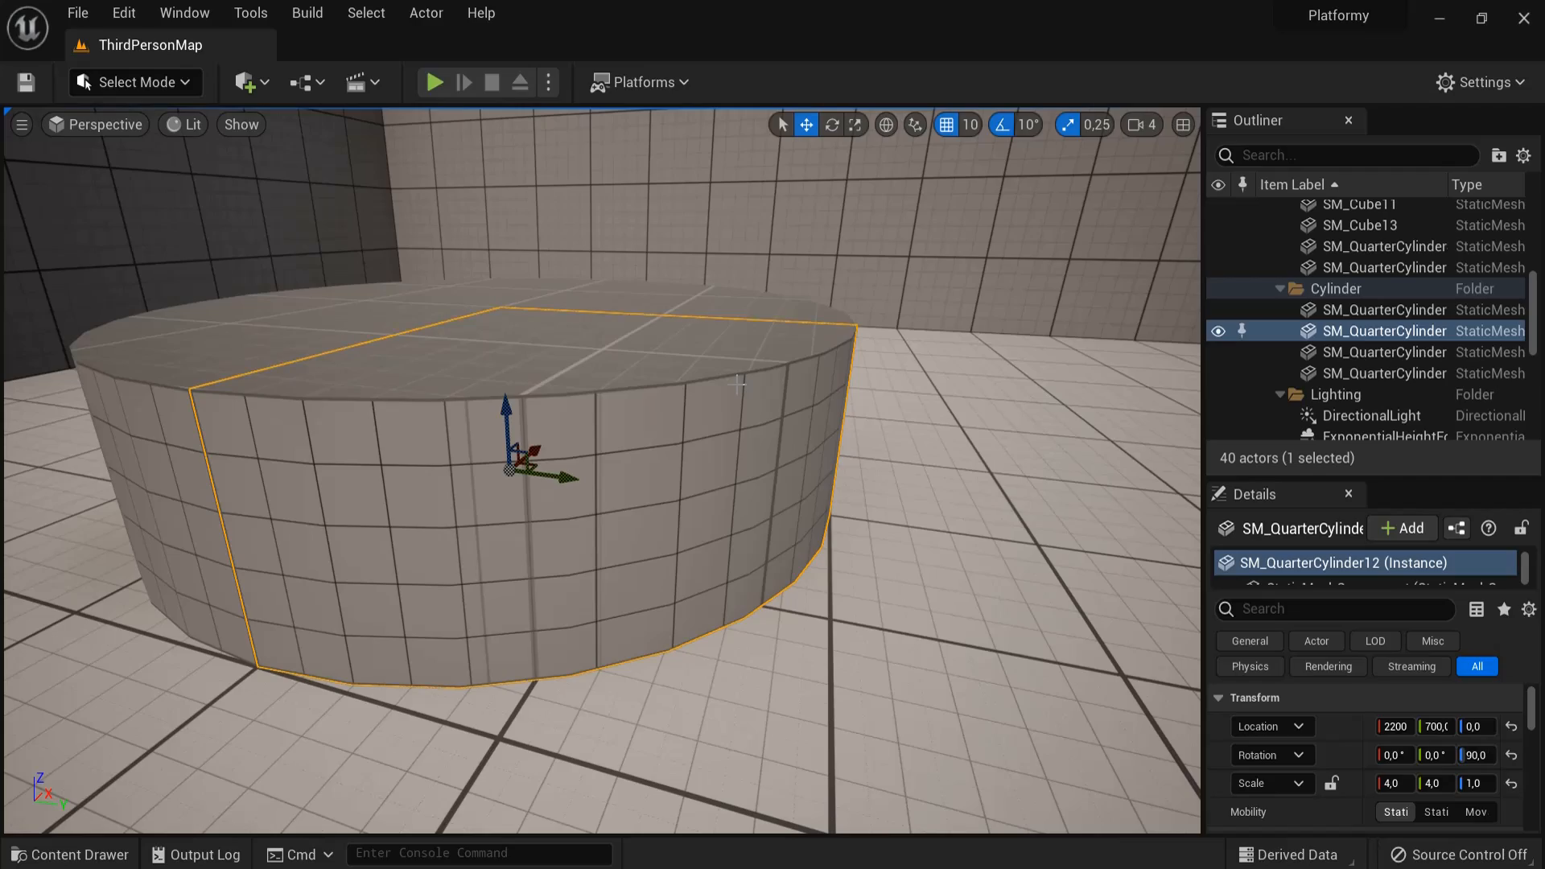
alt+drag(1045, 303, 837, 443)
alt+right_drag(836, 443, 885, 561)
key(d)
key(s)
key(s)
key(a)
key(d)
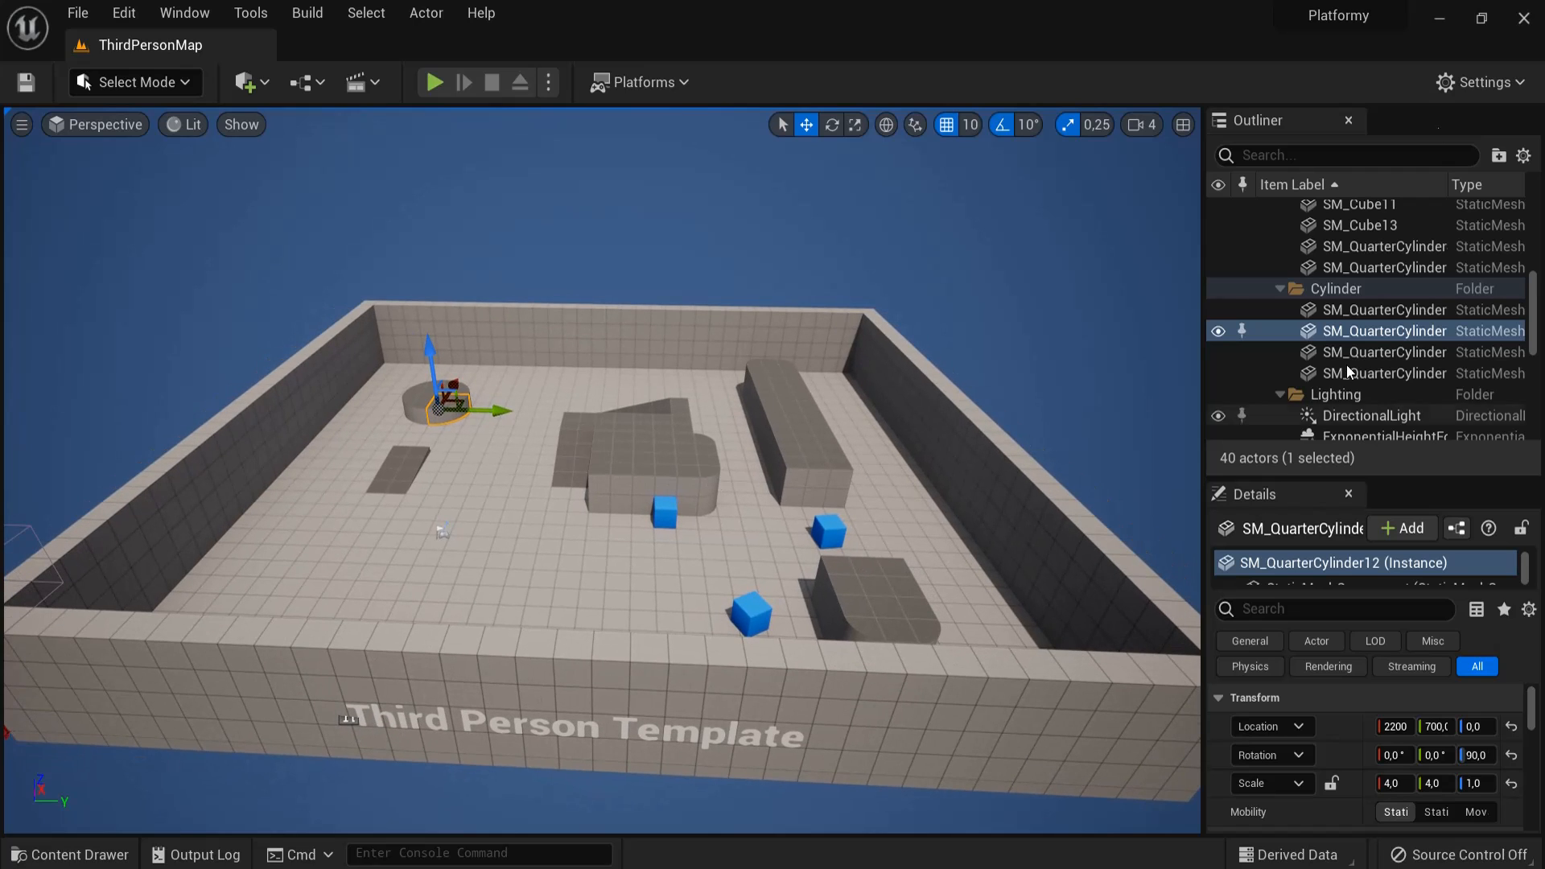
right_drag(743, 275, 800, 258)
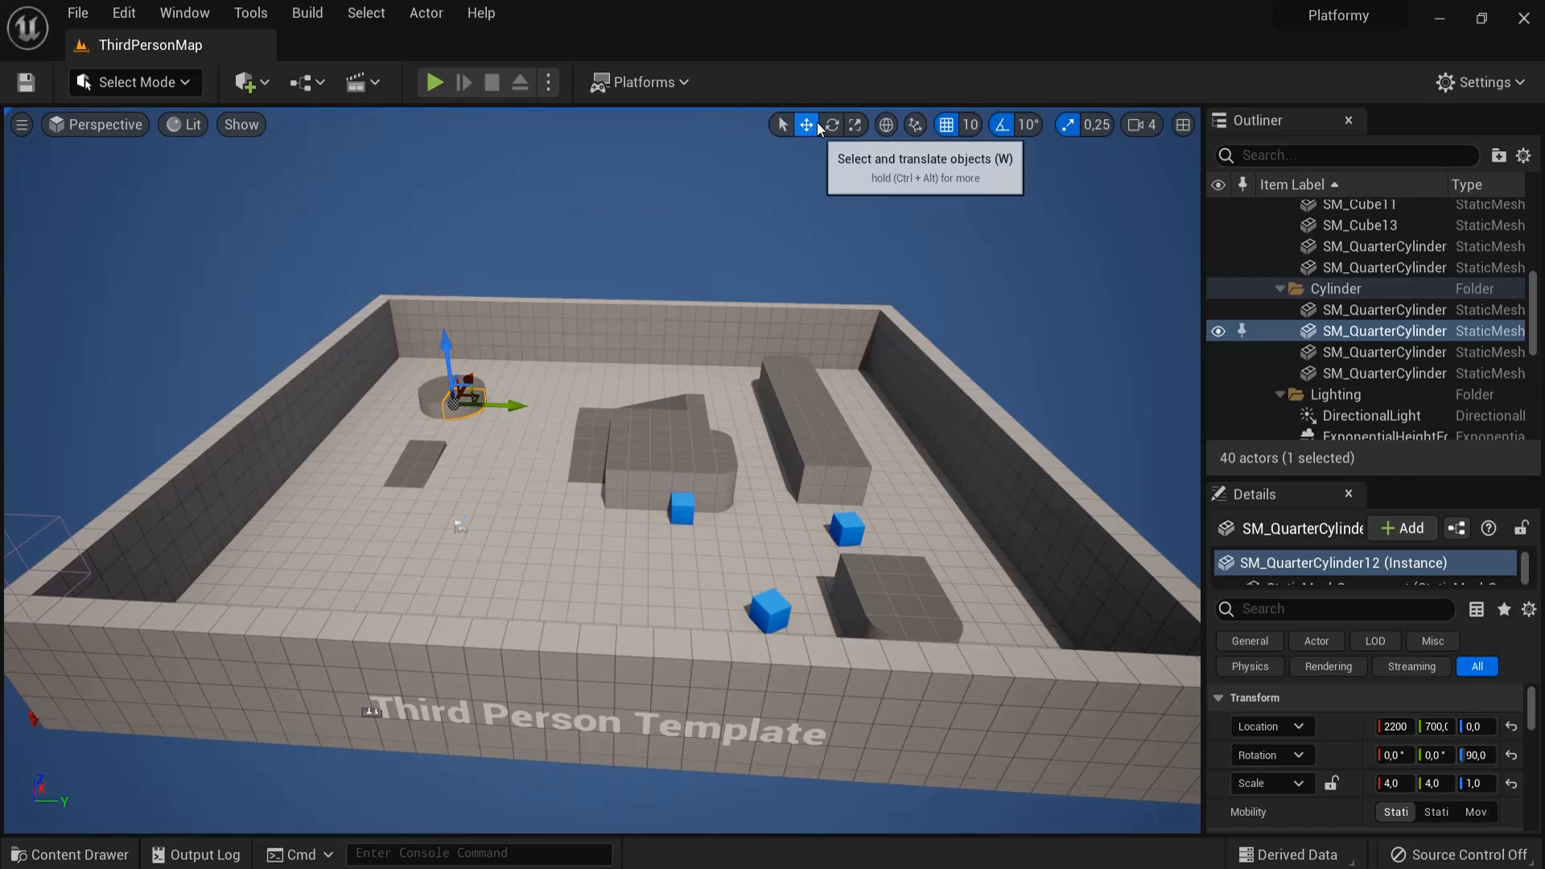
- Using the plain selection tool, select SM_Cube4 in the central block and the adjoining ramp SM_Ramp2
click(783, 124)
click(806, 422)
click(701, 449)
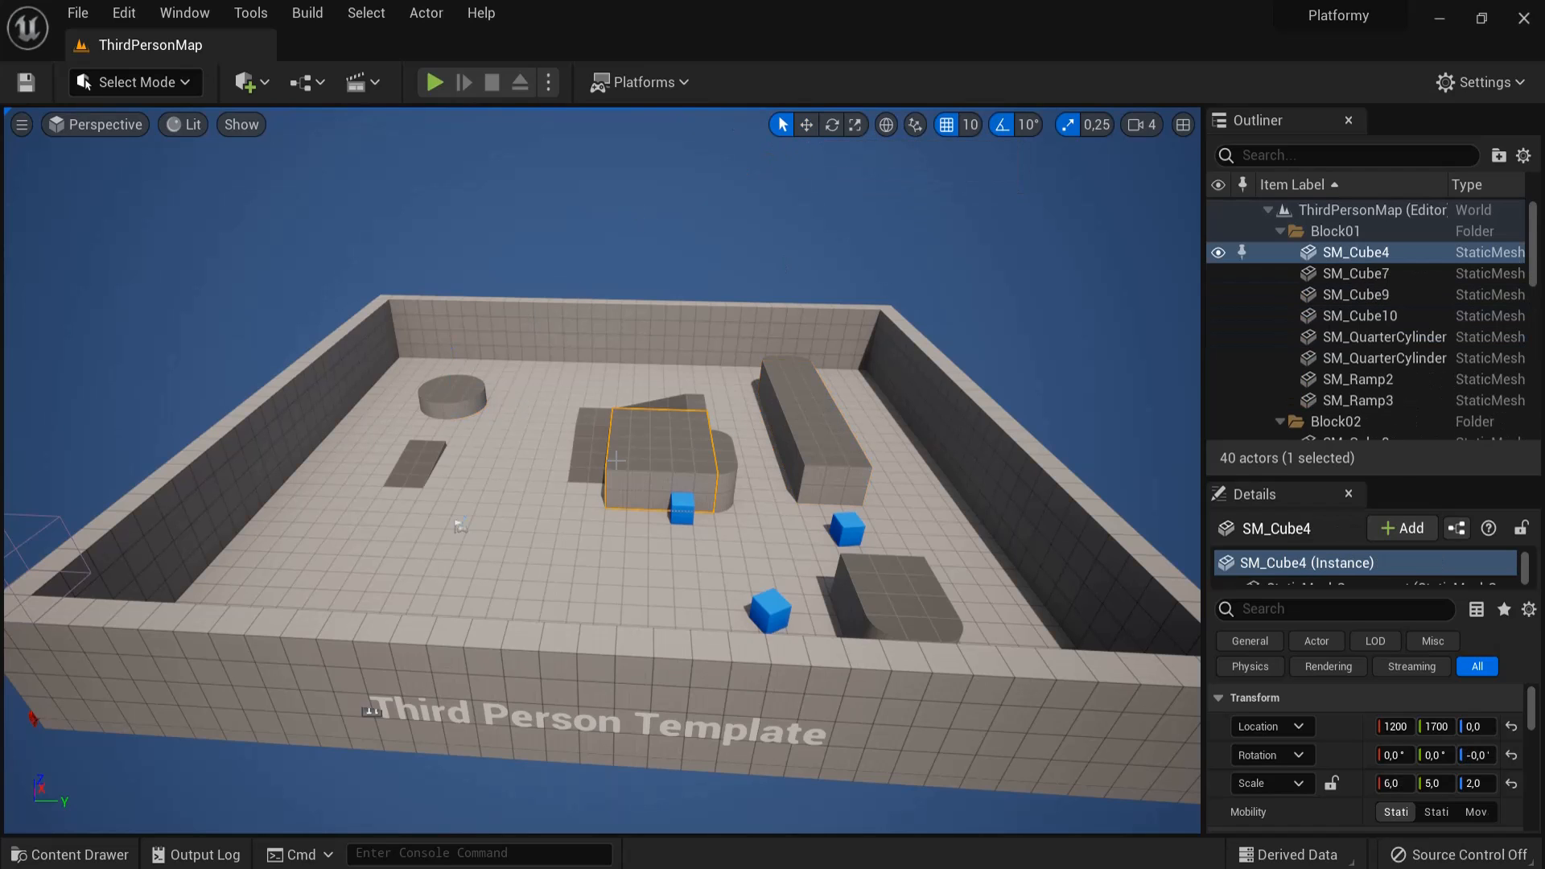
click(592, 441)
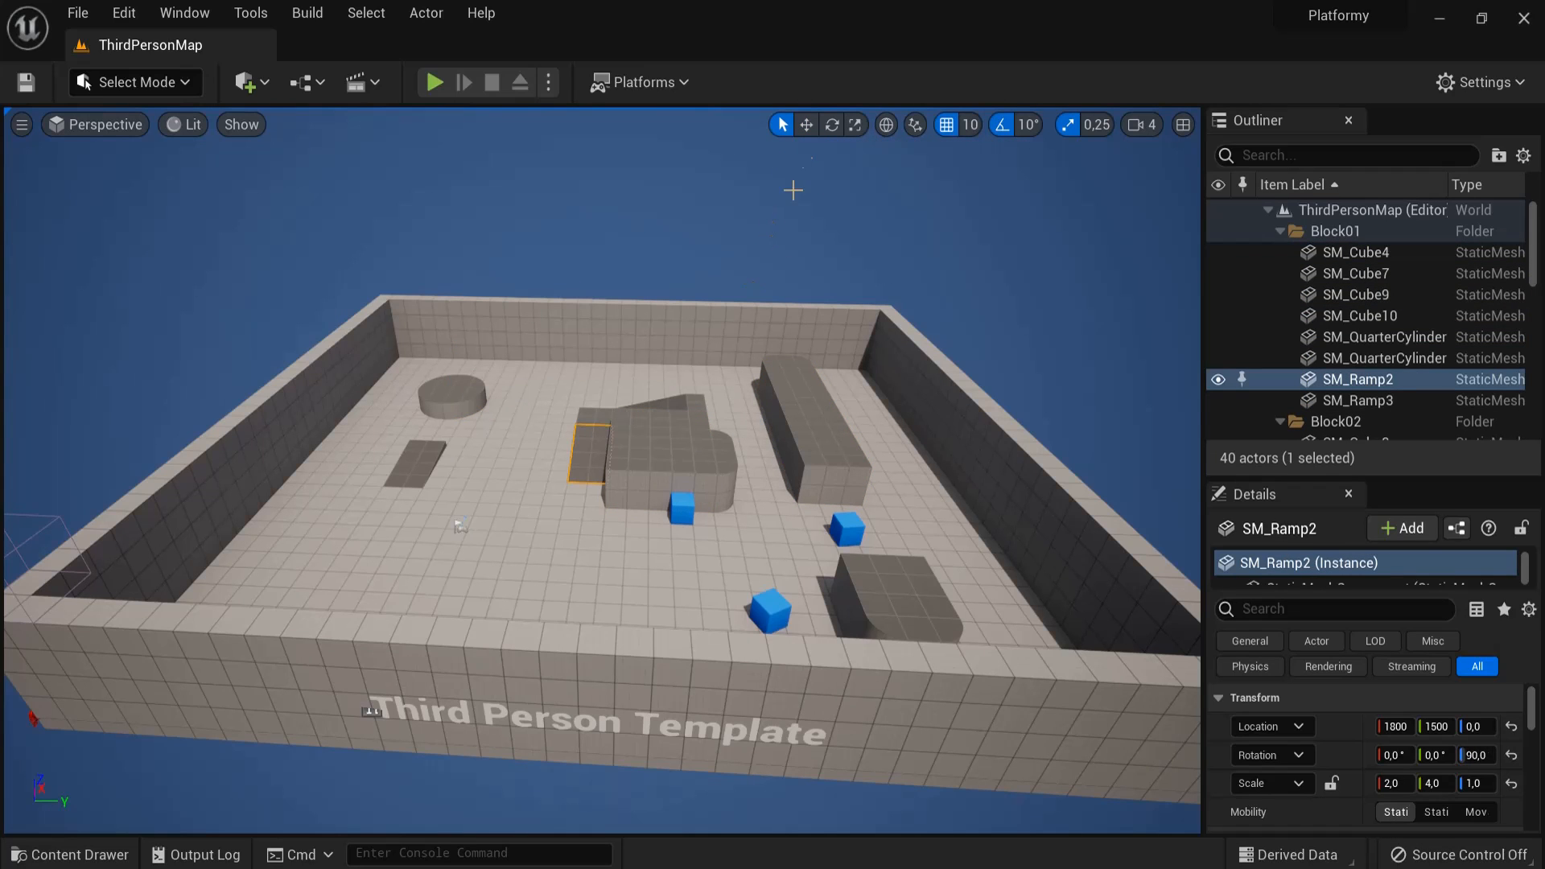
- Try moving SM_Ramp2 away from the block to Y 1370 and up to Z 80, and undo both moves
click(806, 124)
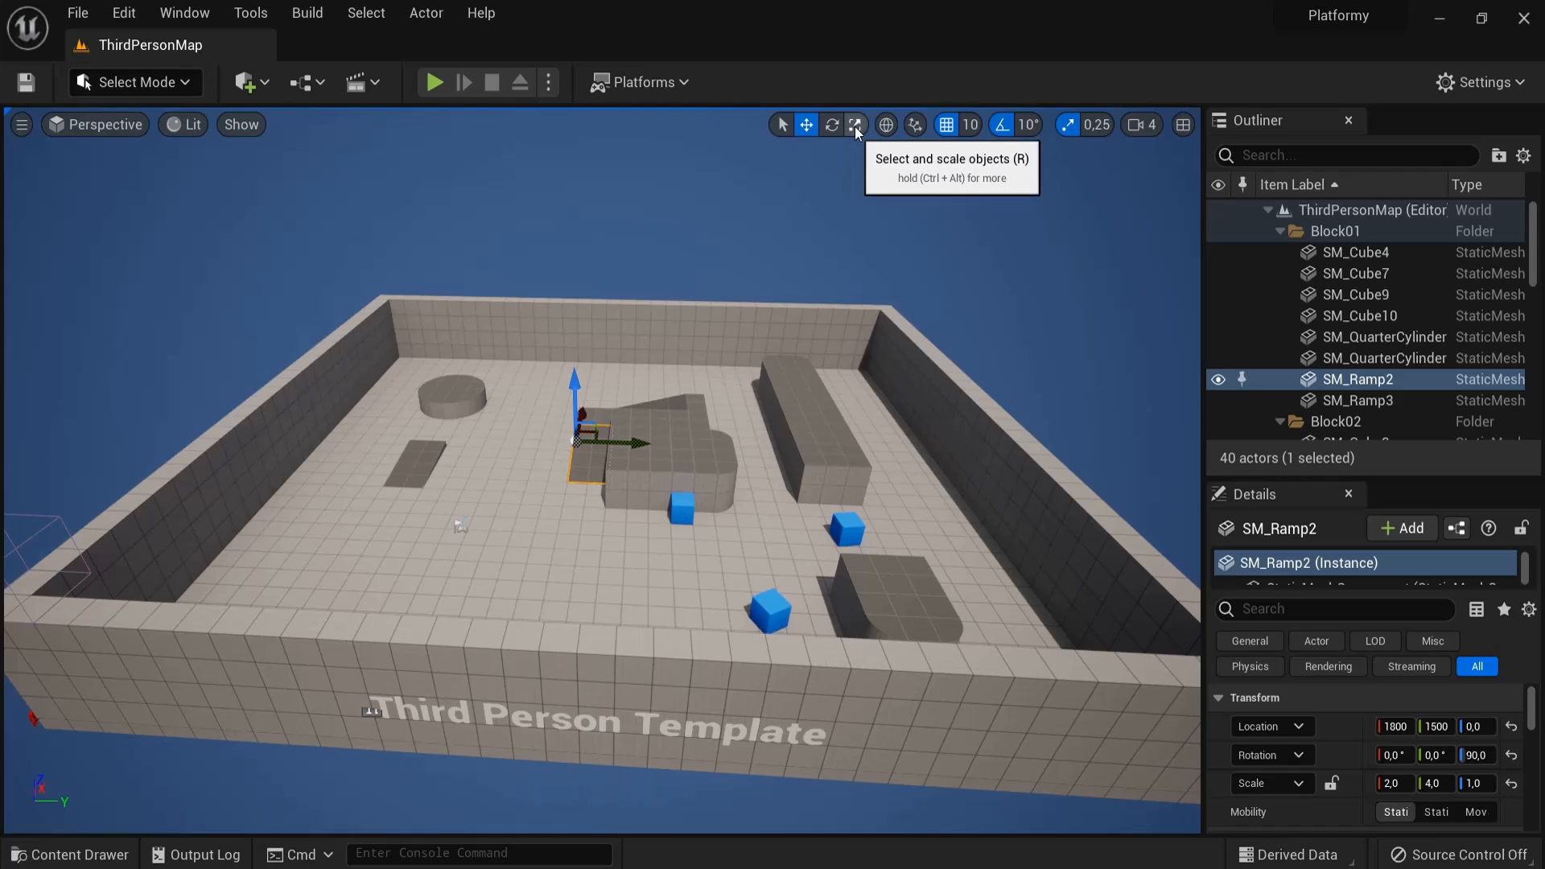
key(f)
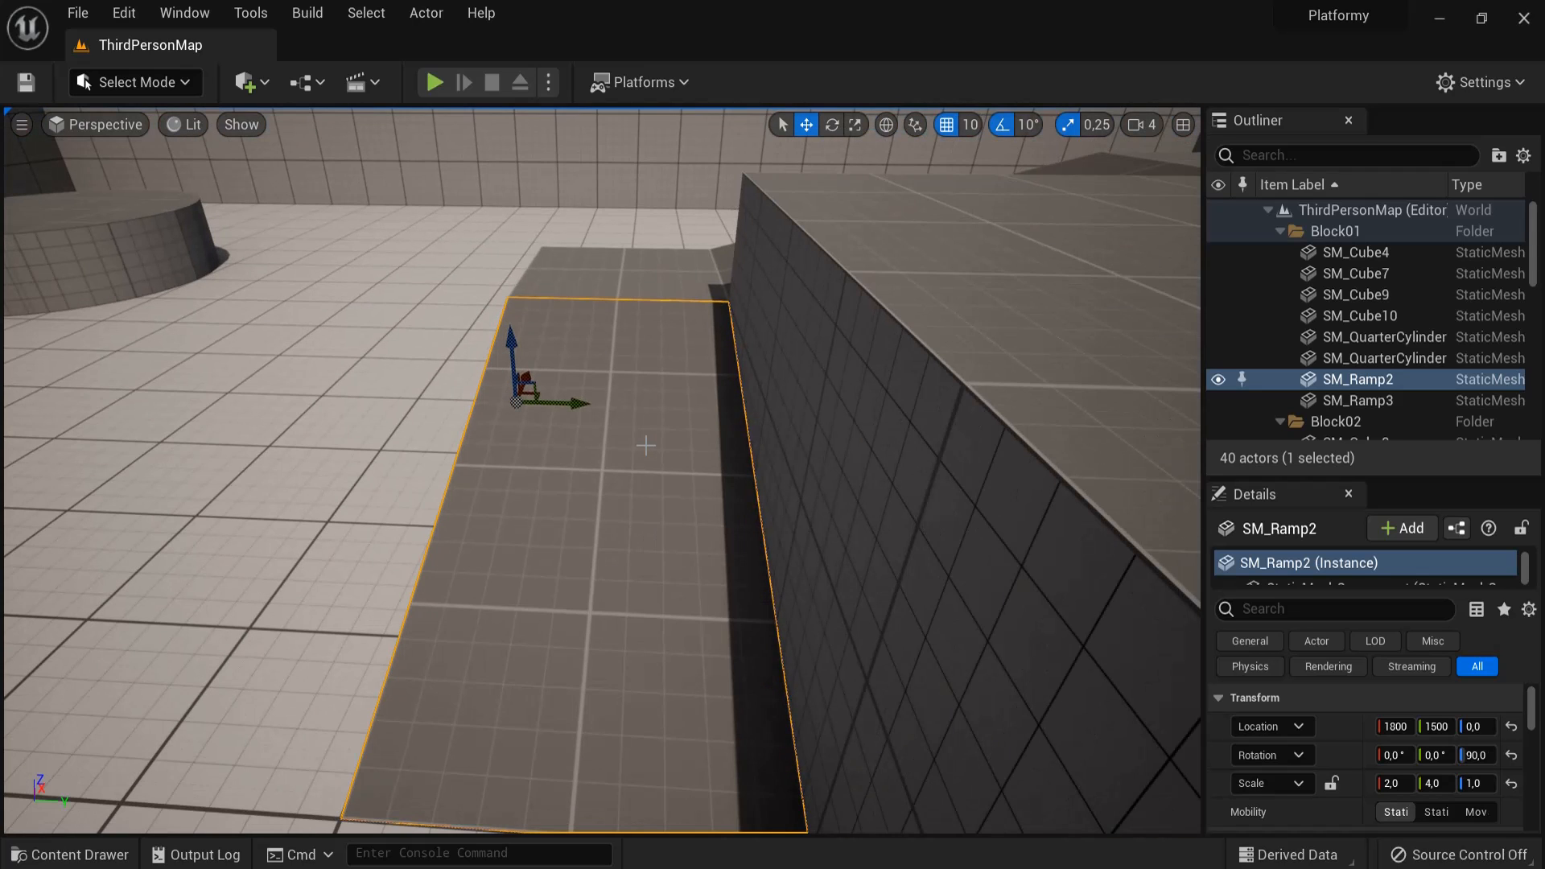
drag(575, 402, 447, 405)
drag(378, 334, 382, 251)
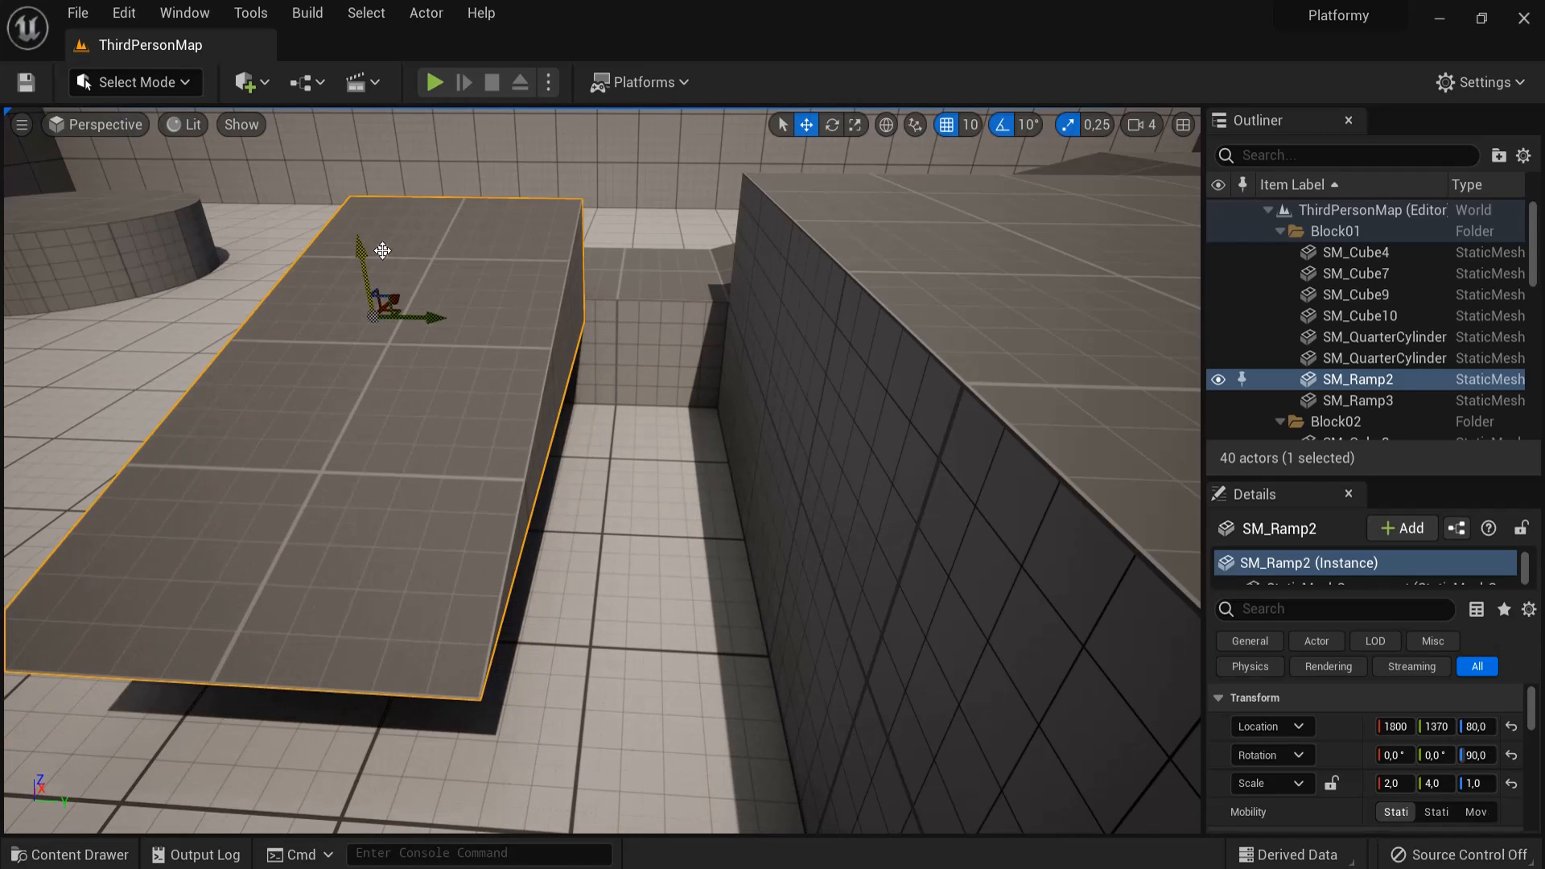
key(ctrl+z)
key(ctrl+z)
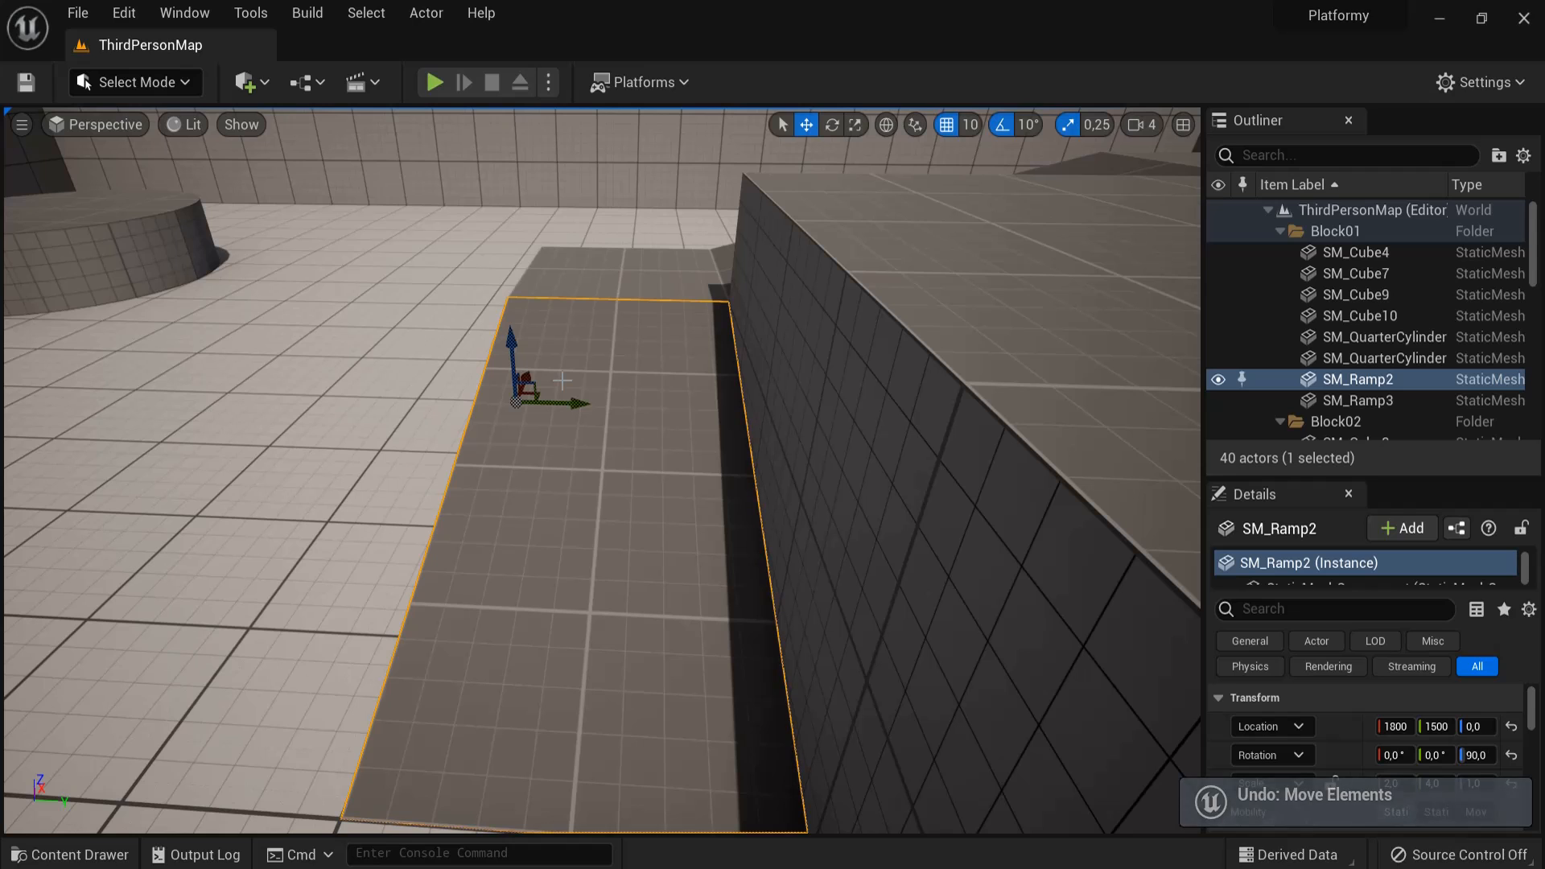
- Try rotating SM_Ramp2 with the Rotate tool and undo the rotation
click(833, 125)
click(832, 124)
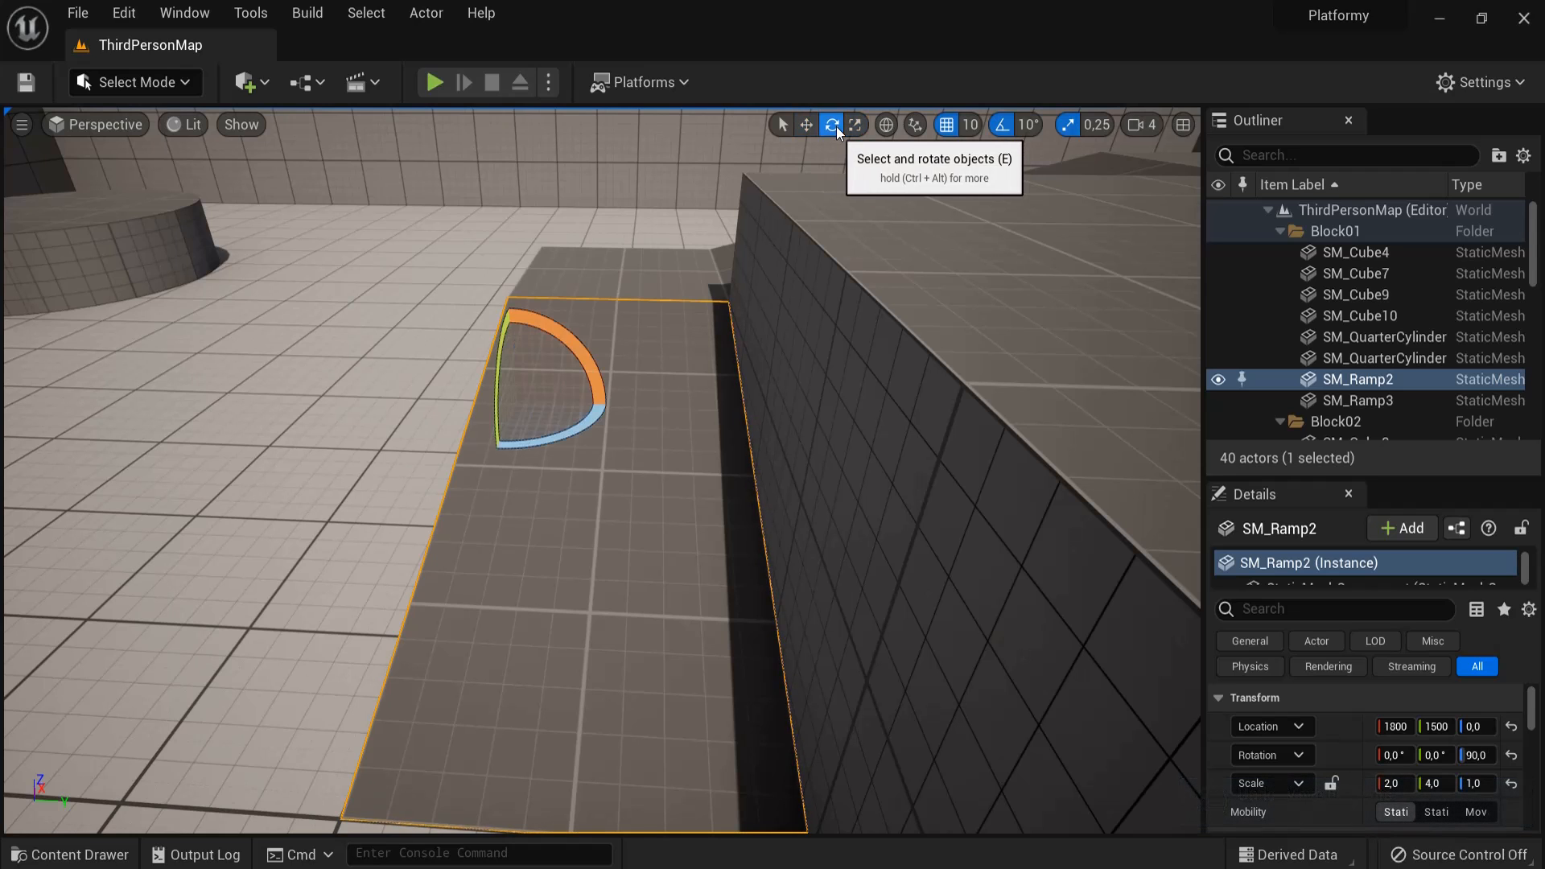
drag(505, 378, 704, 355)
key(ctrl+z)
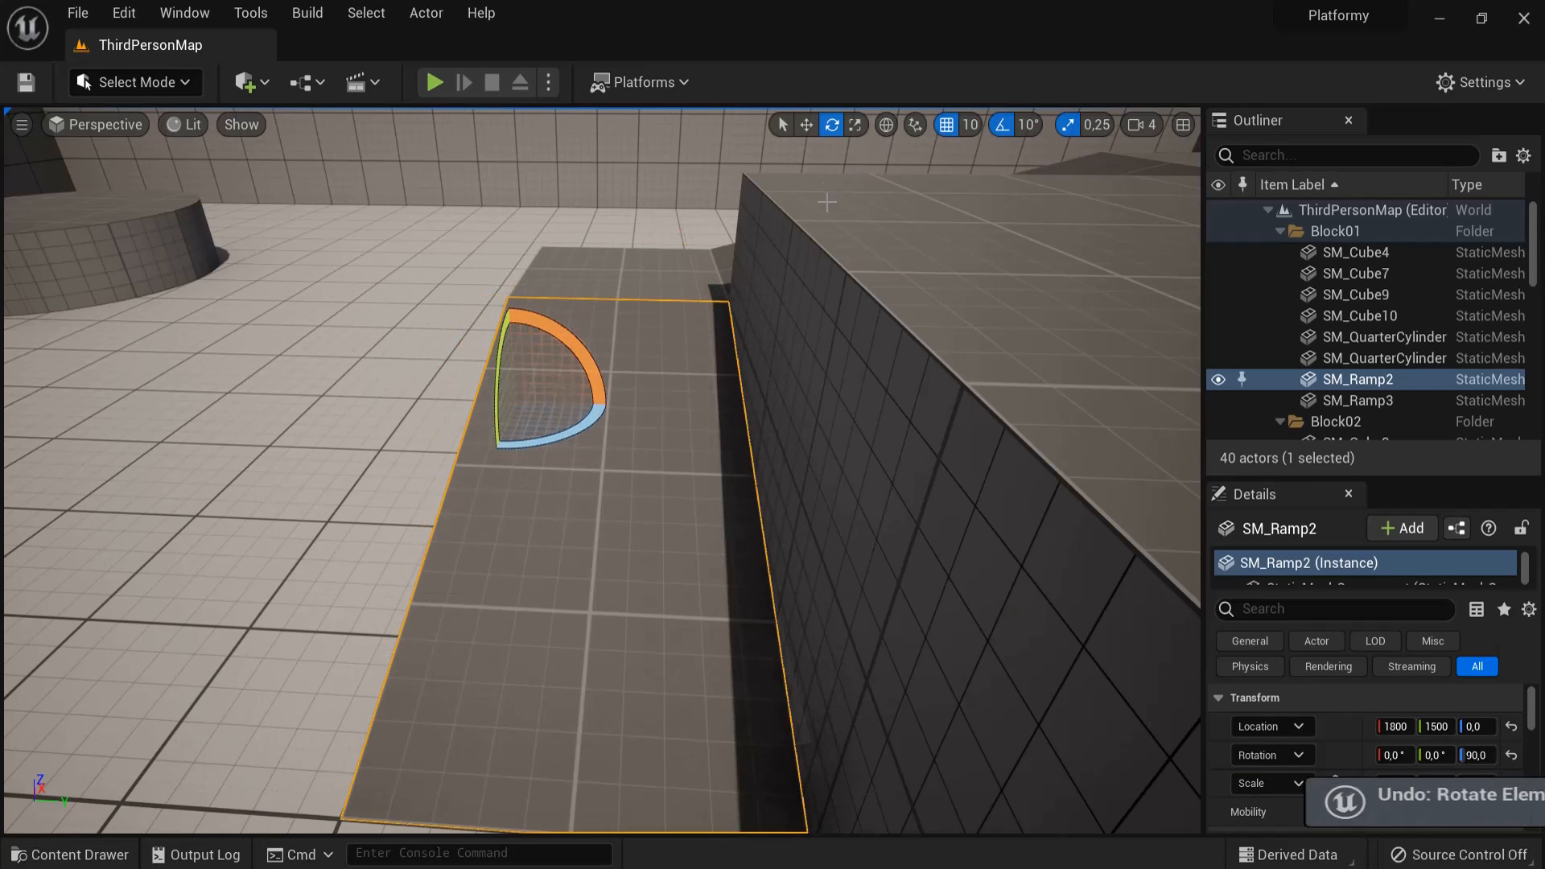
- Try resizing SM_Ramp2 with the Scale tool and undo the scaling
key(w)
key(r)
drag(565, 402, 621, 356)
key(ctrl+z)
key(ctrl+z)
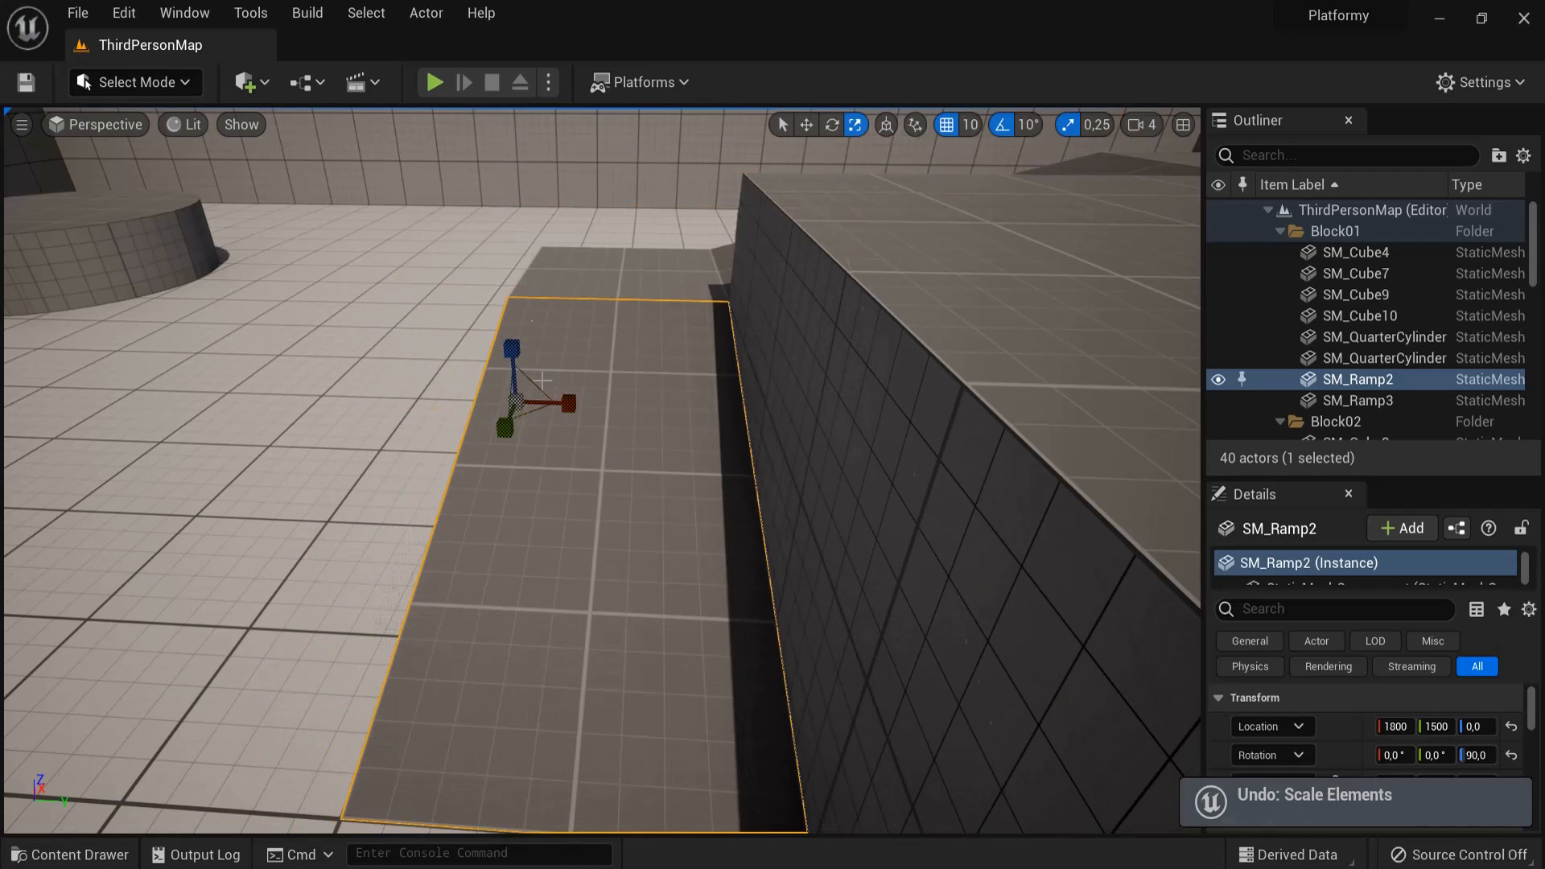
key(s)
right_drag(621, 355, 620, 355)
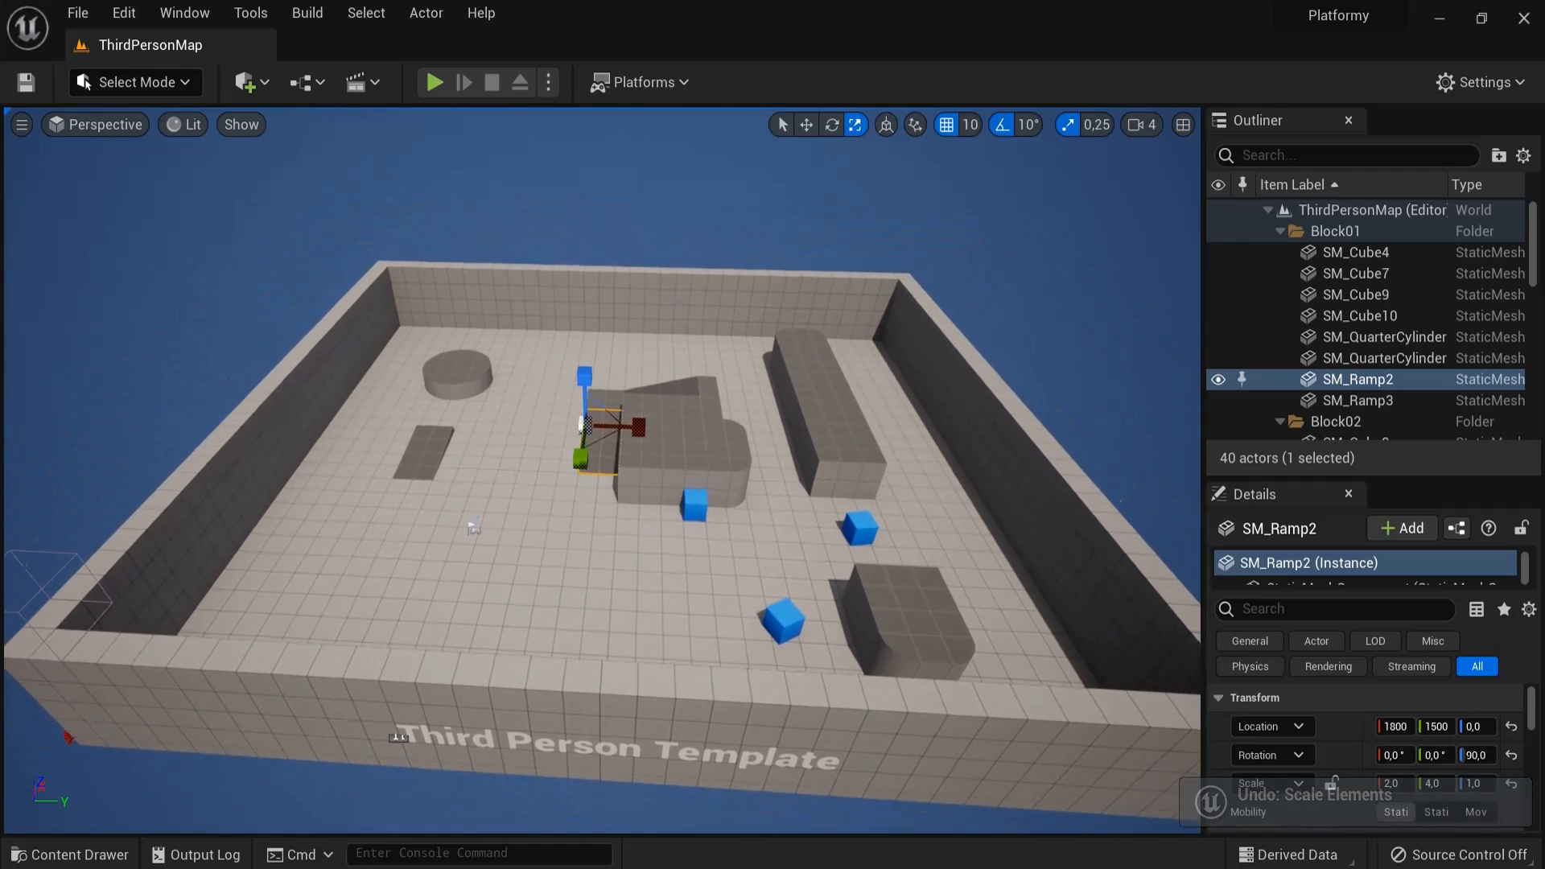
scroll(813, 248, down, 1)
right_drag(815, 274, 817, 274)
key(s)
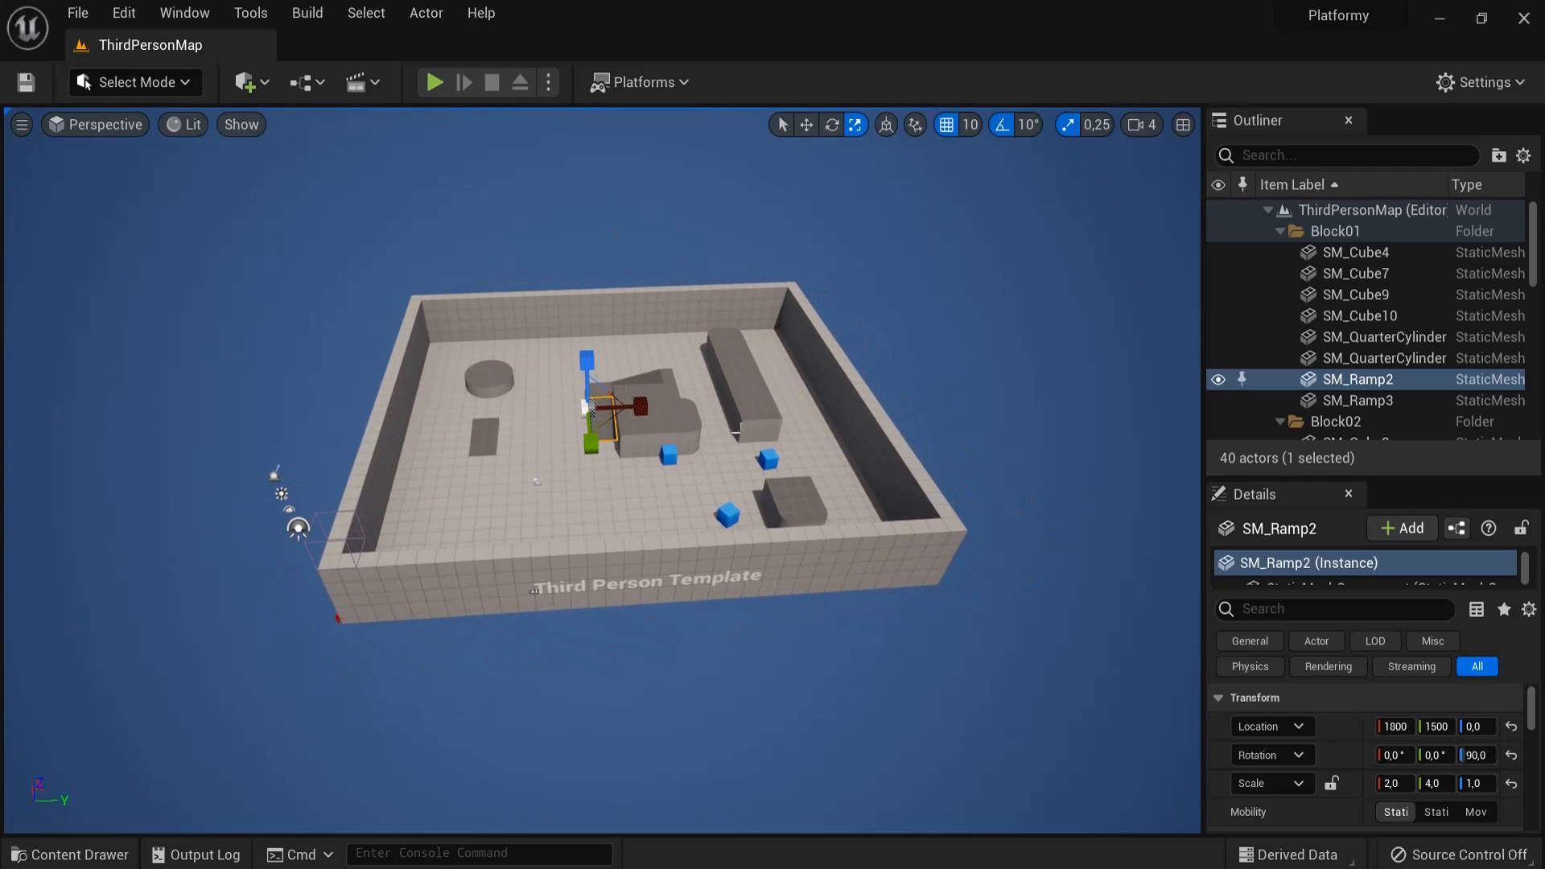
- Create a new level from the Basic template
click(76, 13)
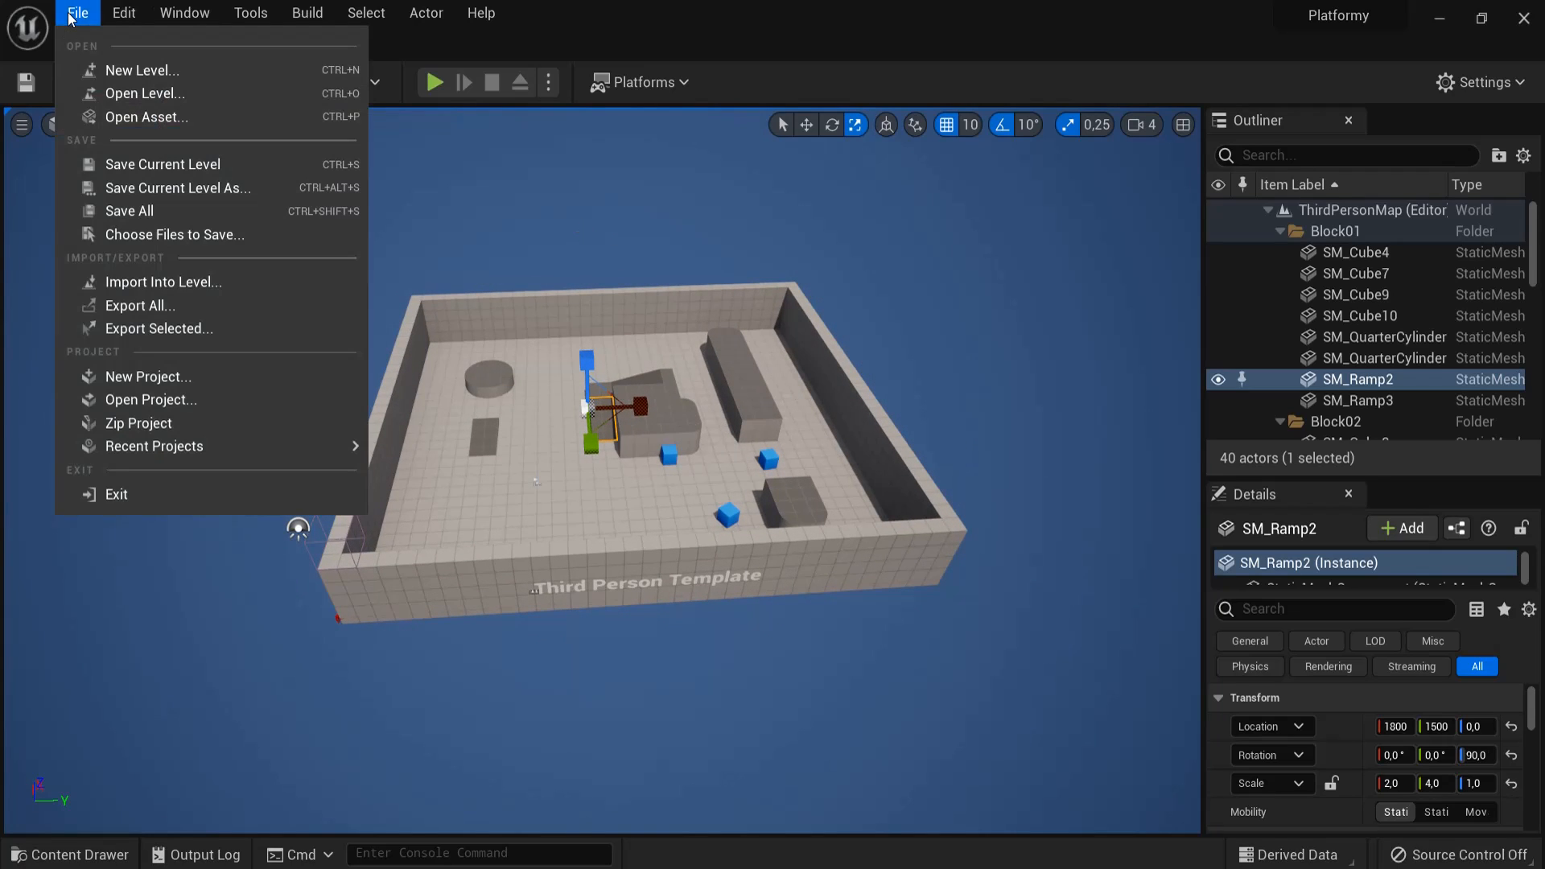
click(133, 70)
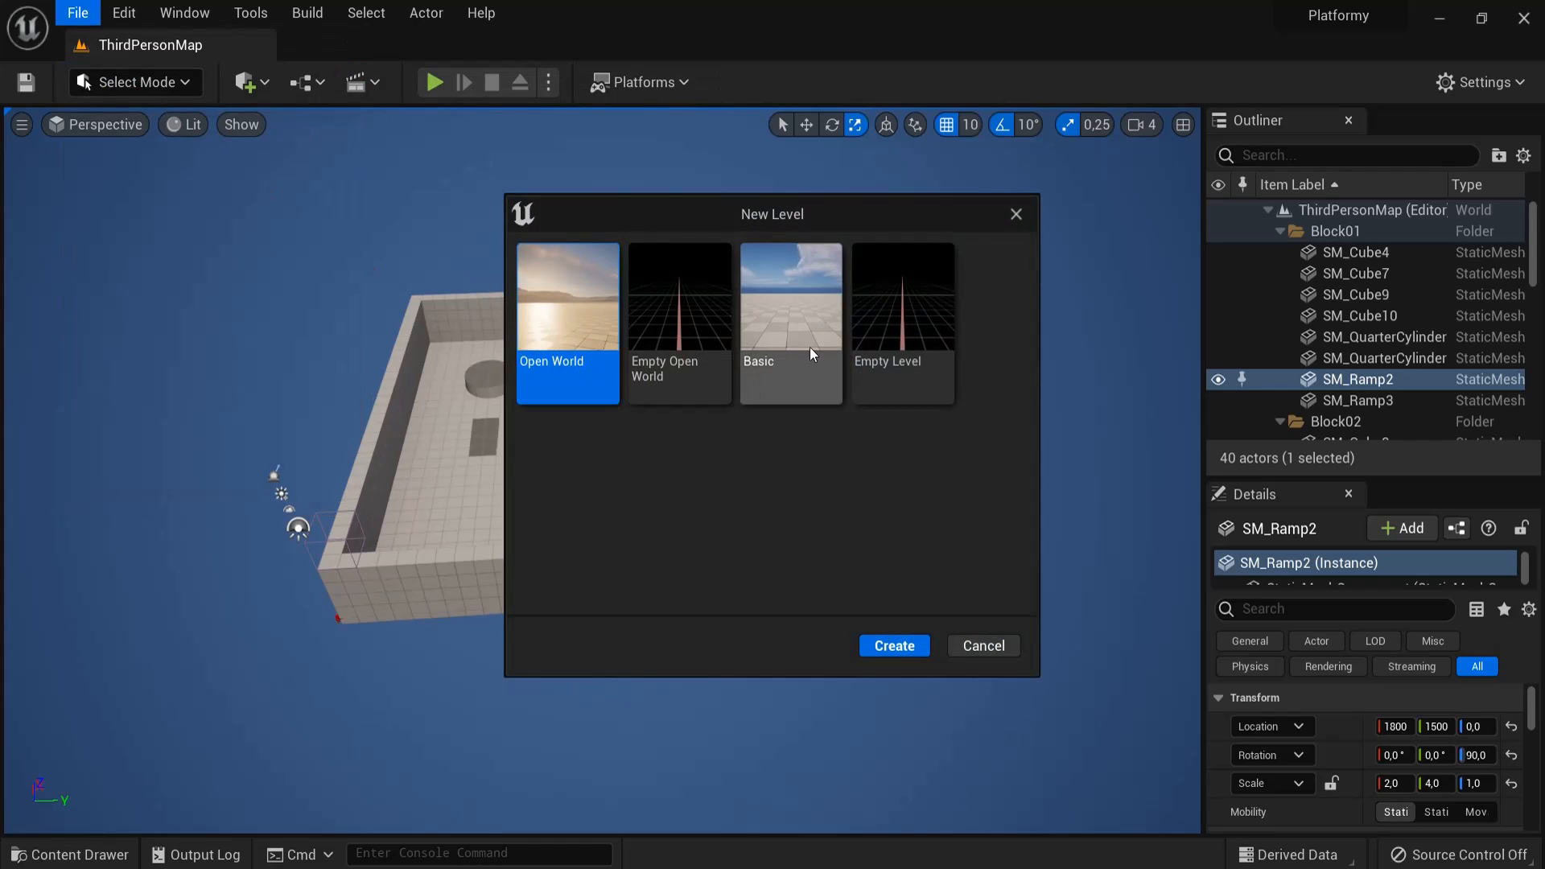
click(796, 271)
click(893, 645)
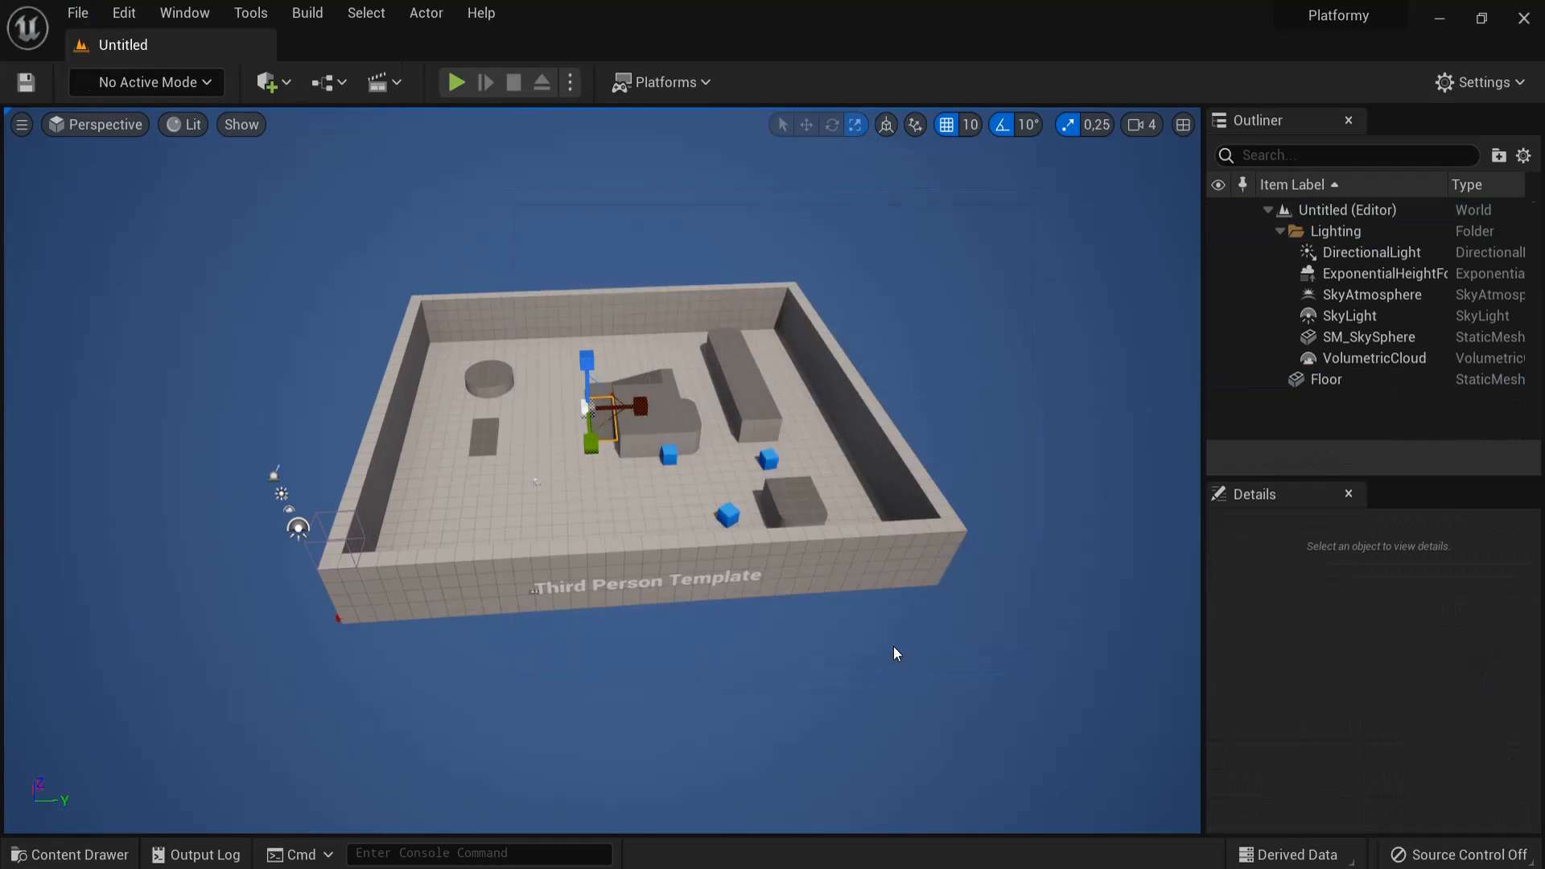
click(77, 13)
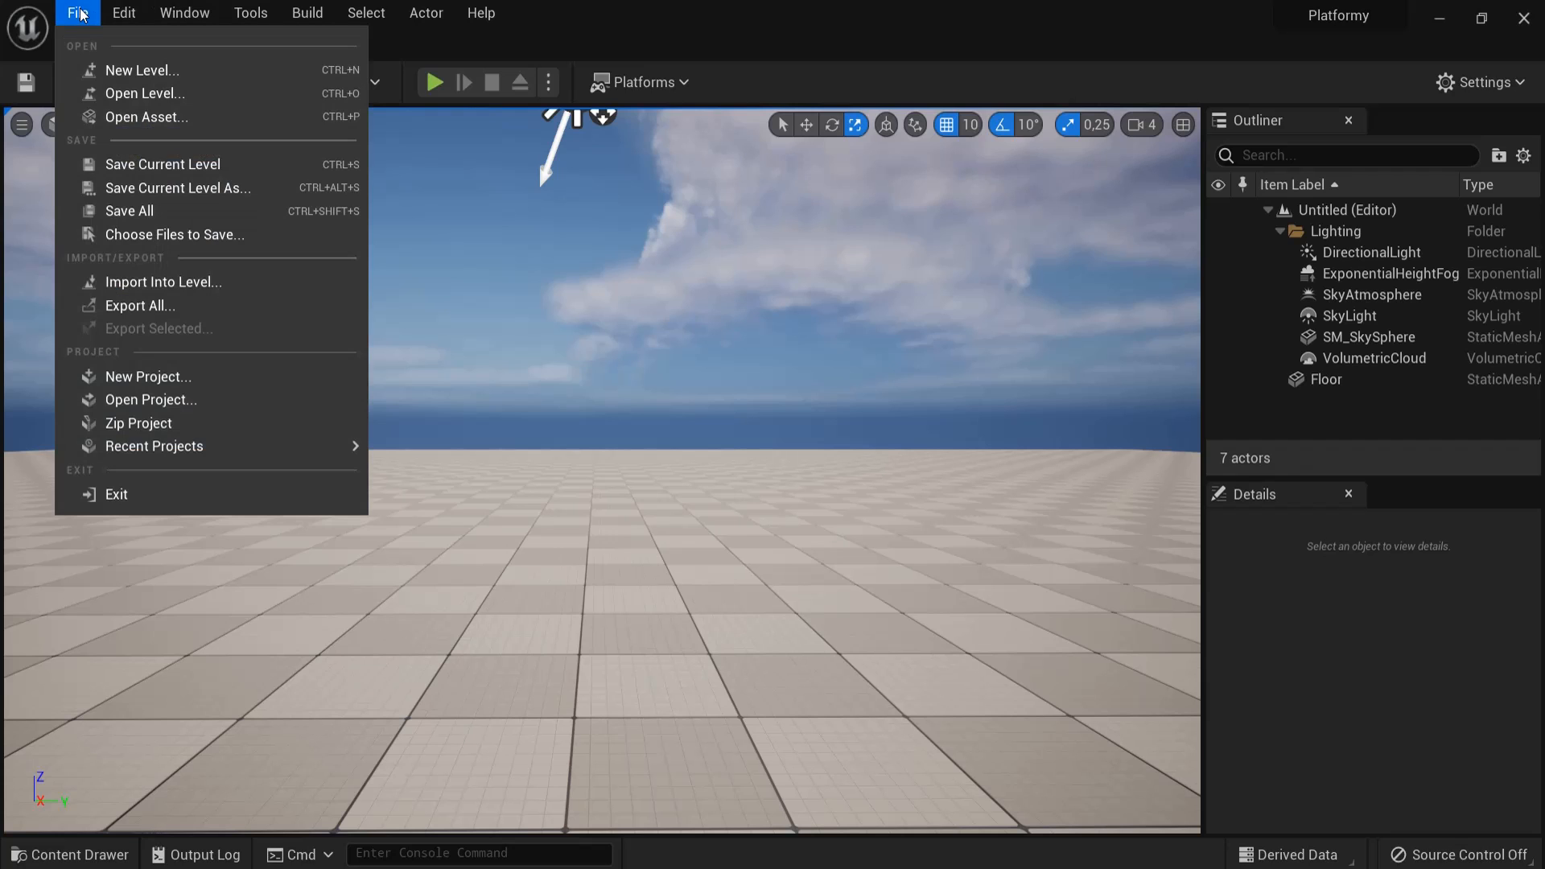
click(129, 211)
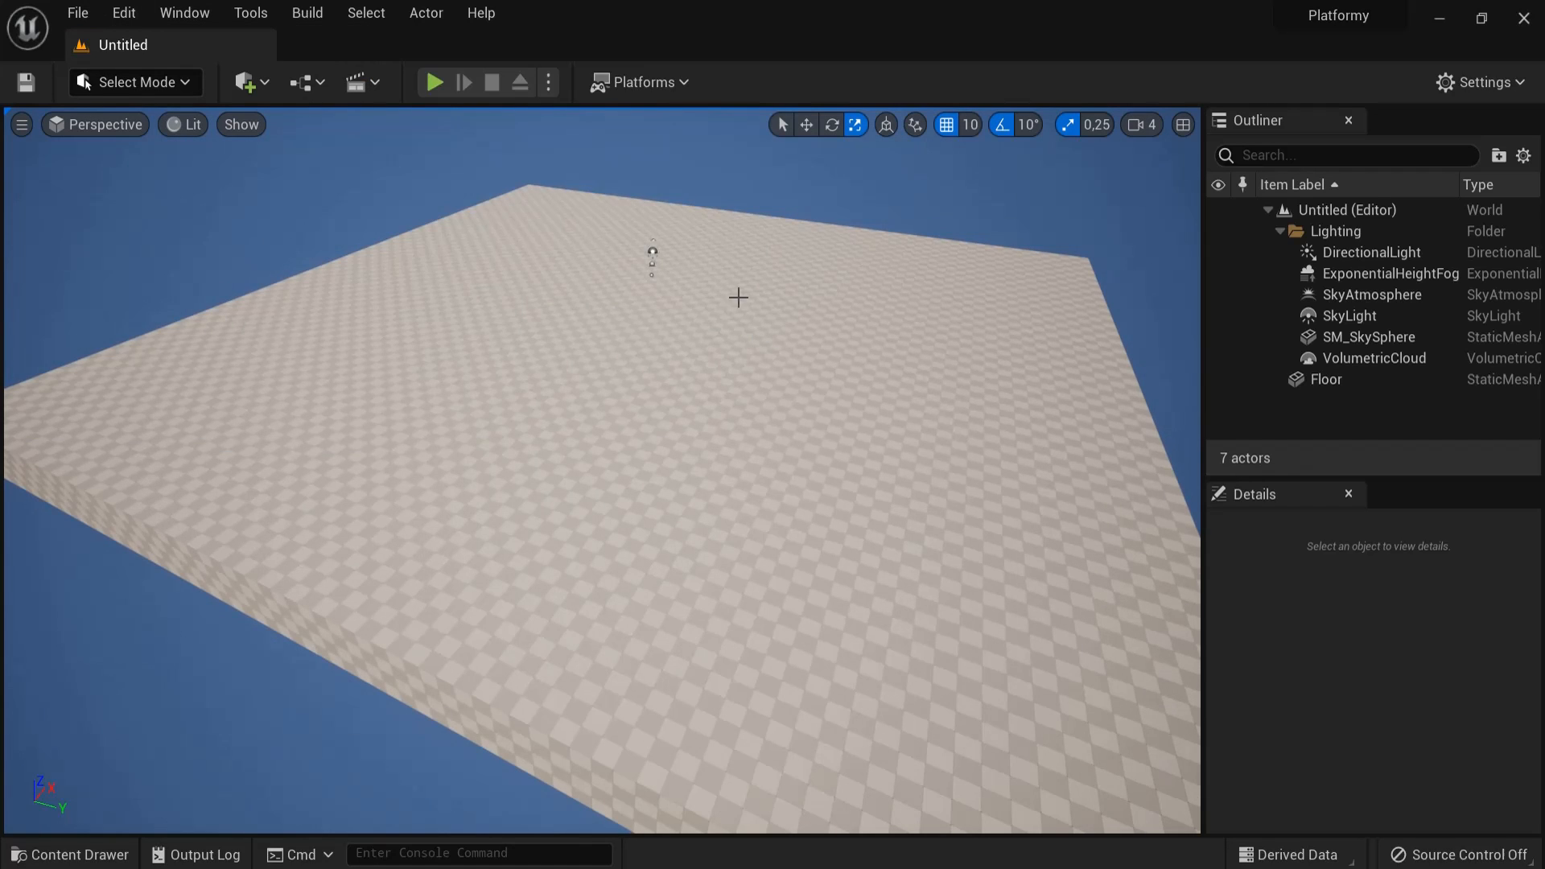
- Play-test the new level briefly and stop the session
mouse_move(735, 297)
right_down()
mouse_move(713, 302)
mouse_move(717, 280)
right_up()
key(w)
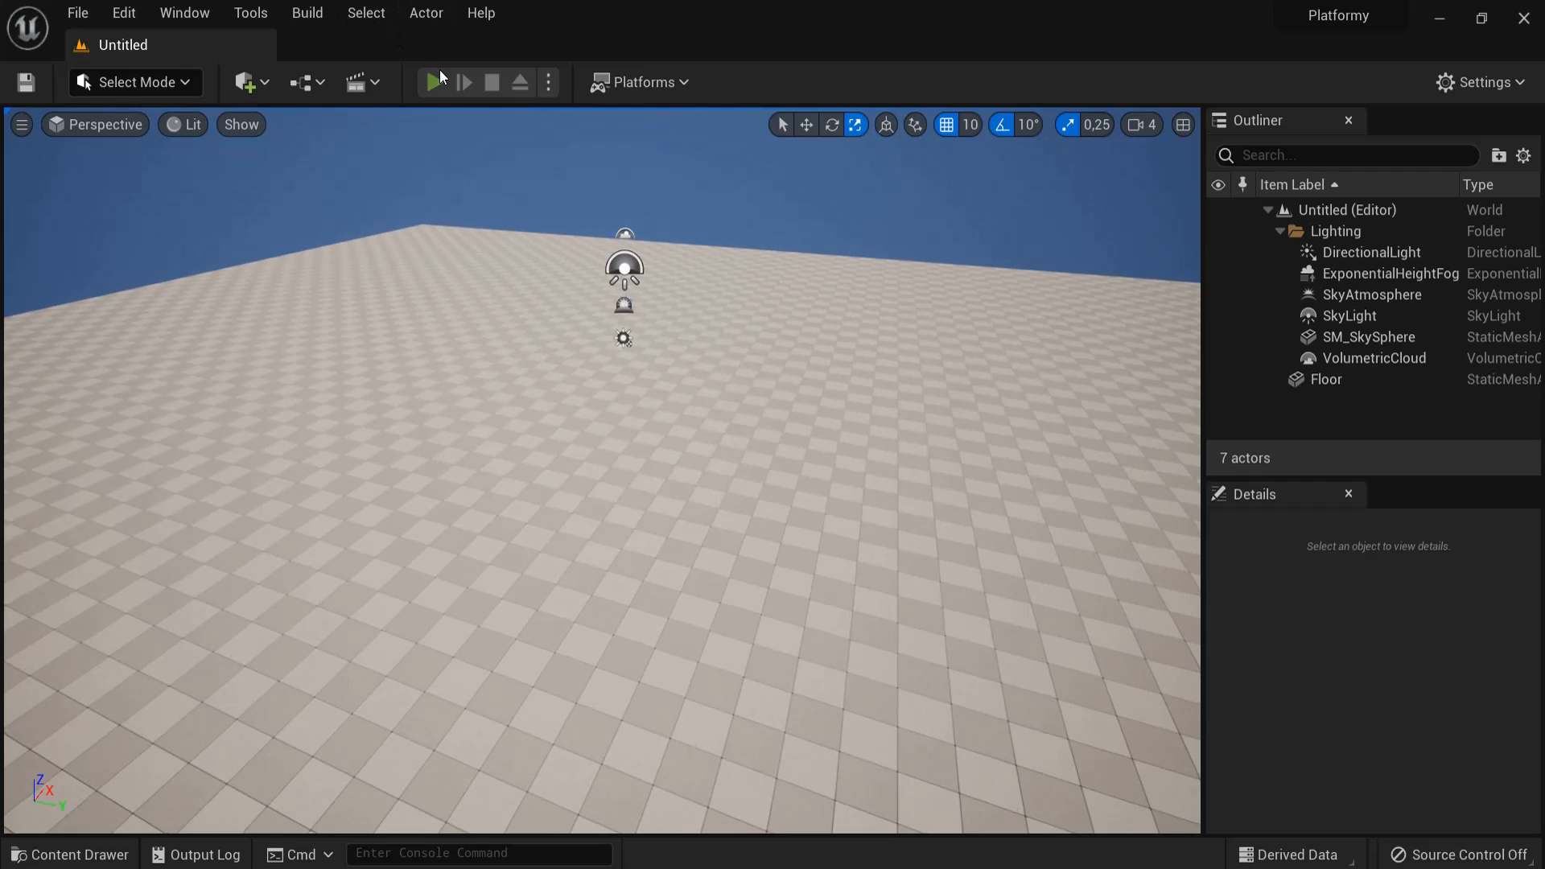
click(435, 82)
key(Escape)
- Place a Player Start actor on the floor at about X -640, Y 1340, Z 92
key(s)
right_drag(568, 368, 623, 385)
click(245, 82)
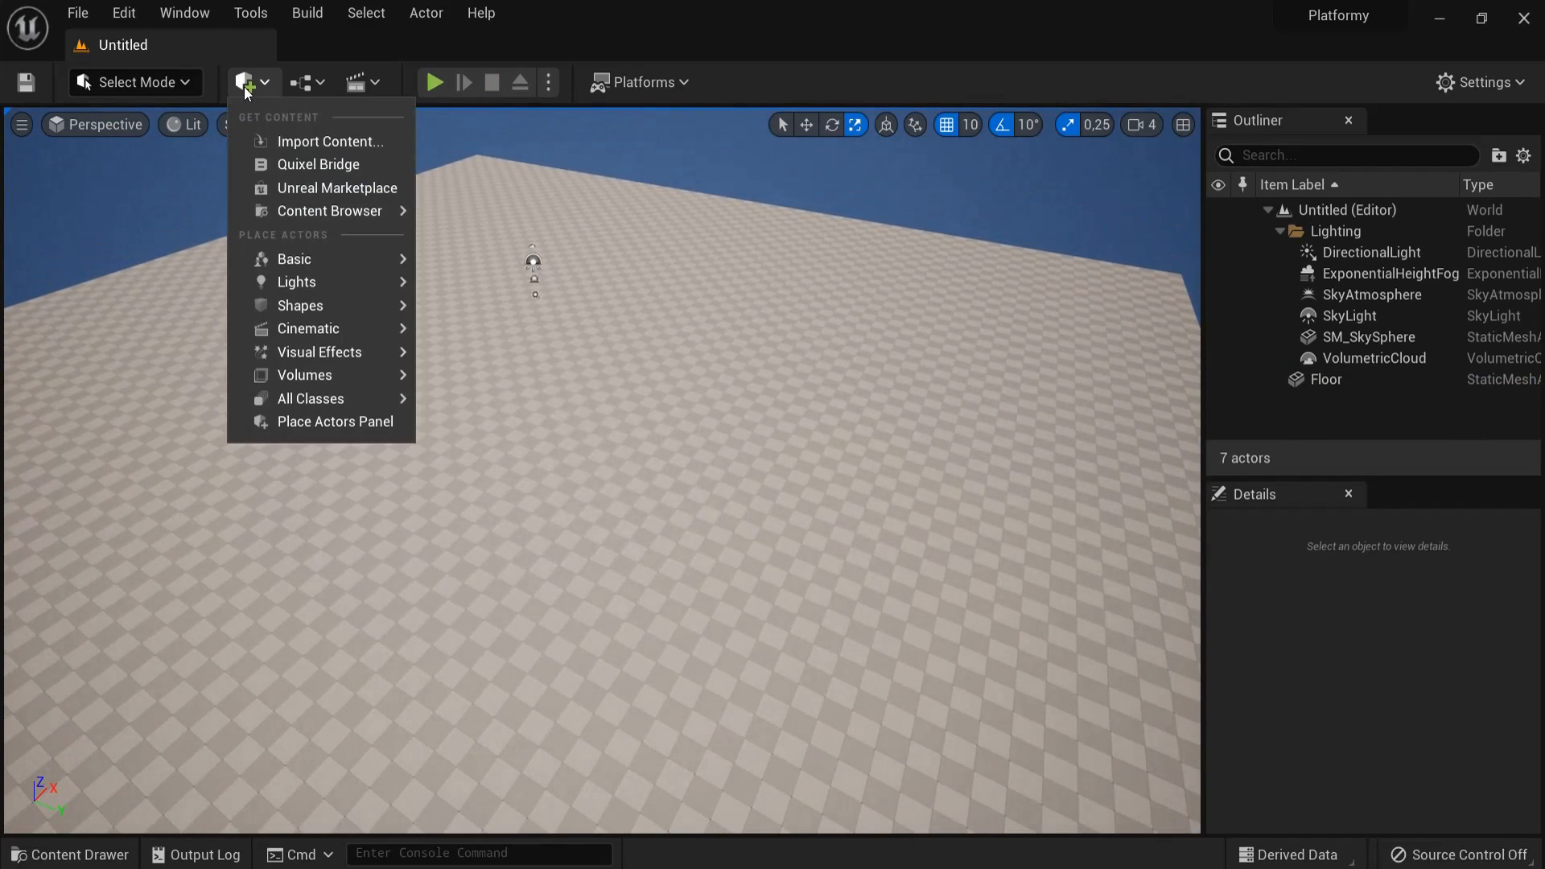
mouse_move(380, 403)
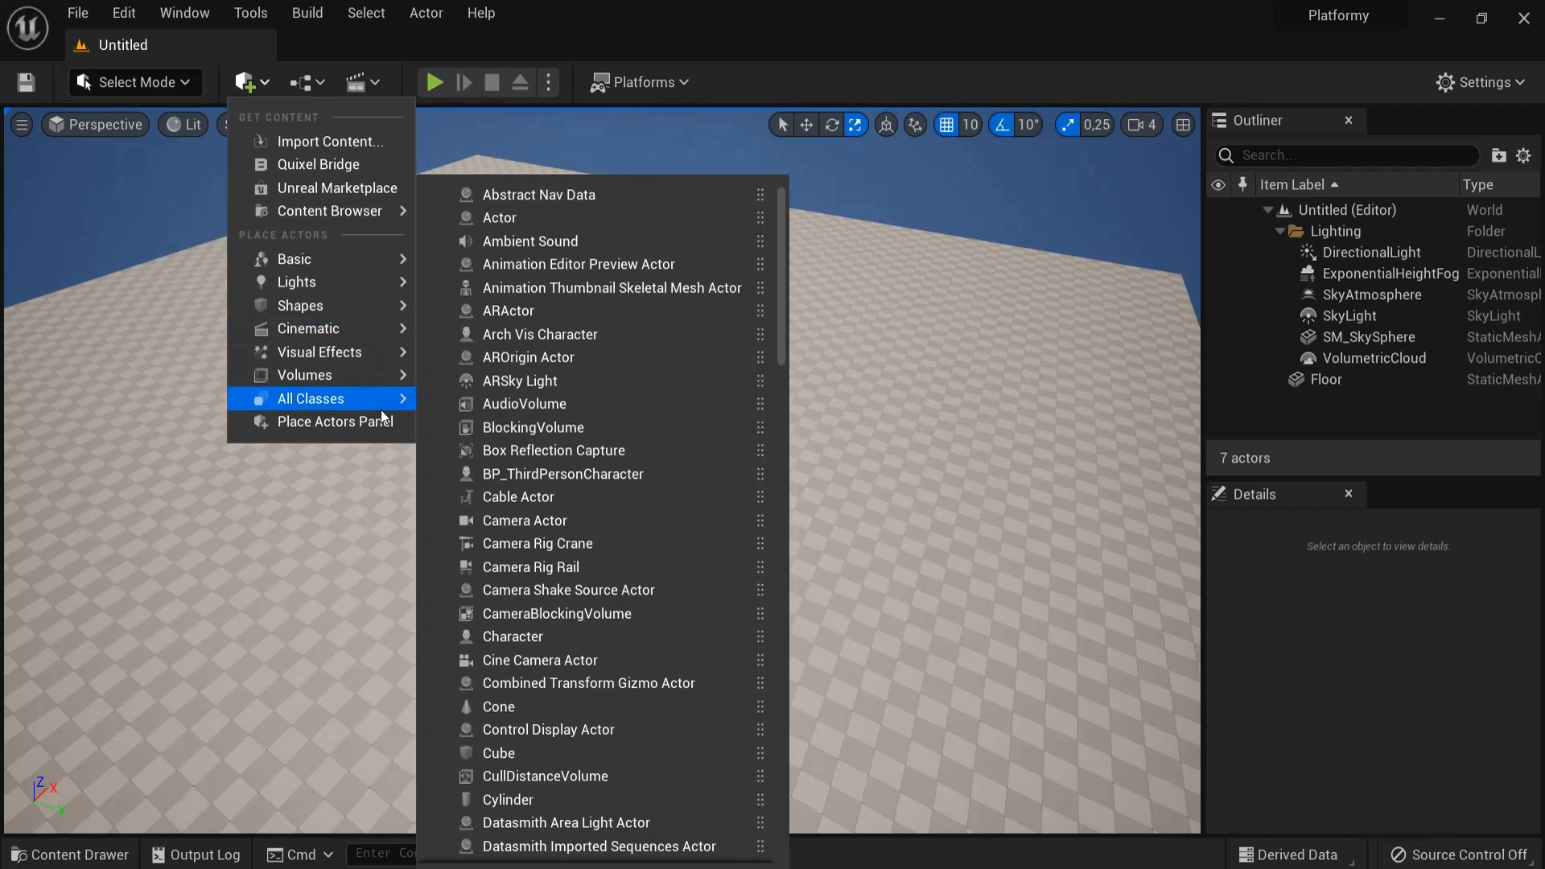
mouse_move(353, 267)
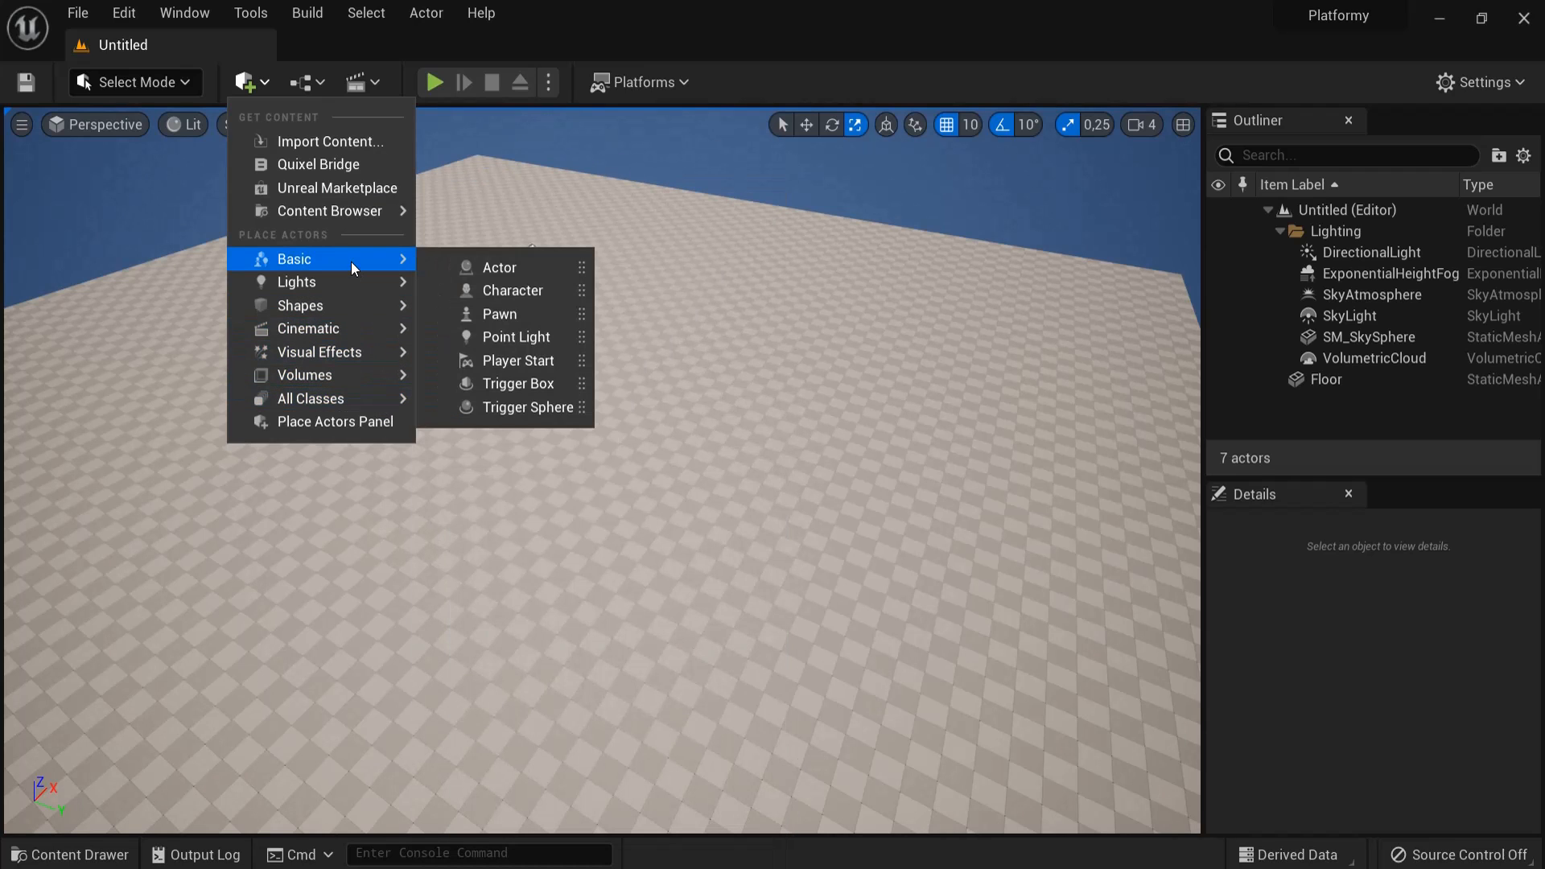
drag(483, 362, 690, 473)
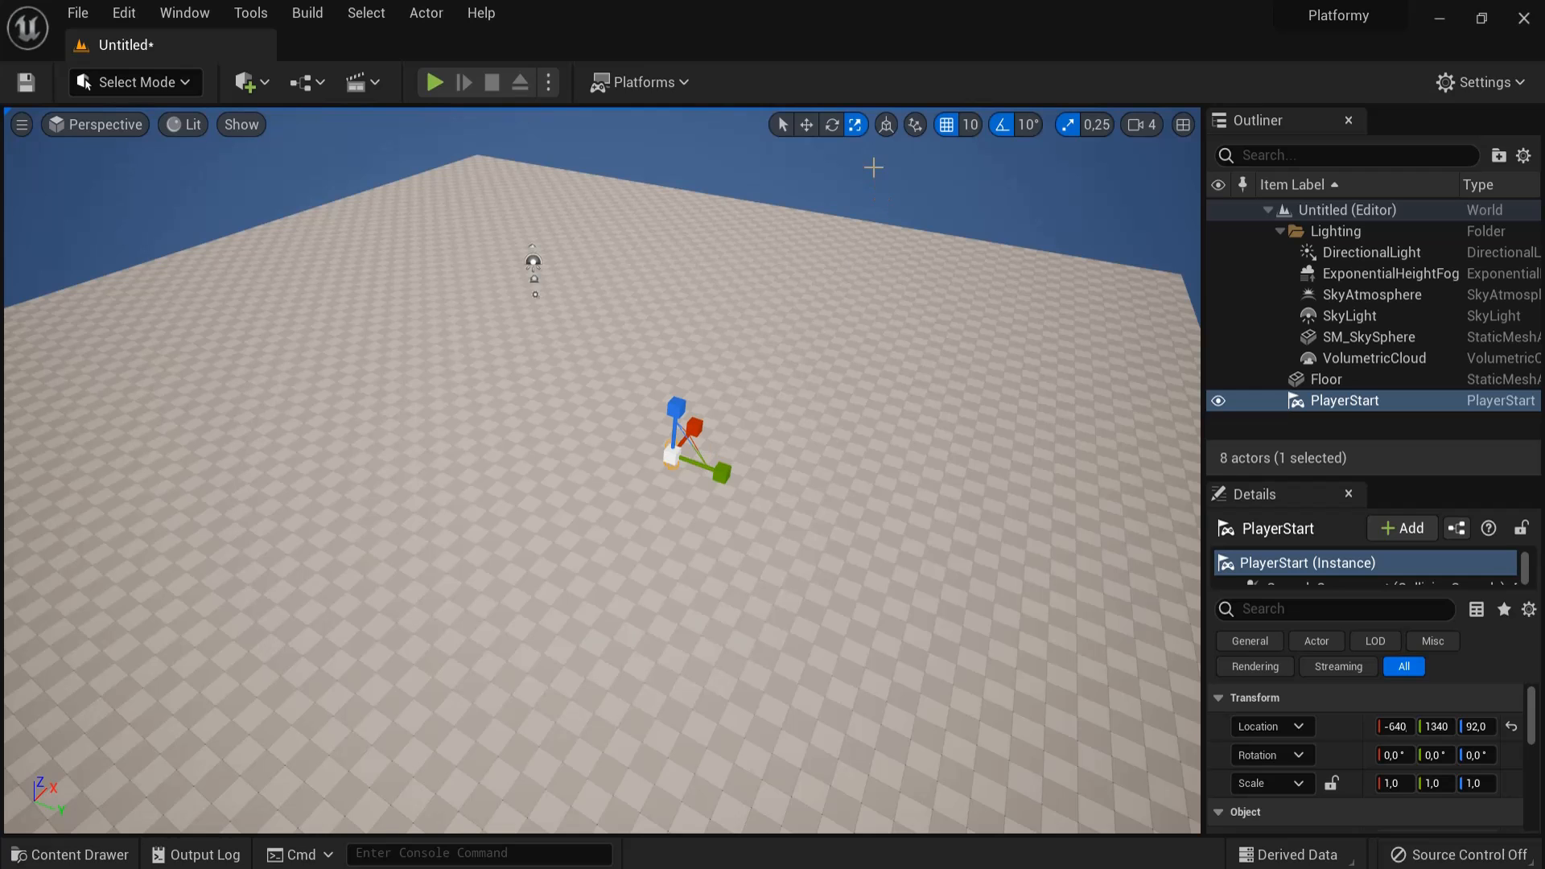
- Move the PlayerStart to the floor's edge at about Y 250 and raise it to Z 732 with the Move tool
click(807, 125)
right_drag(784, 217, 716, 272)
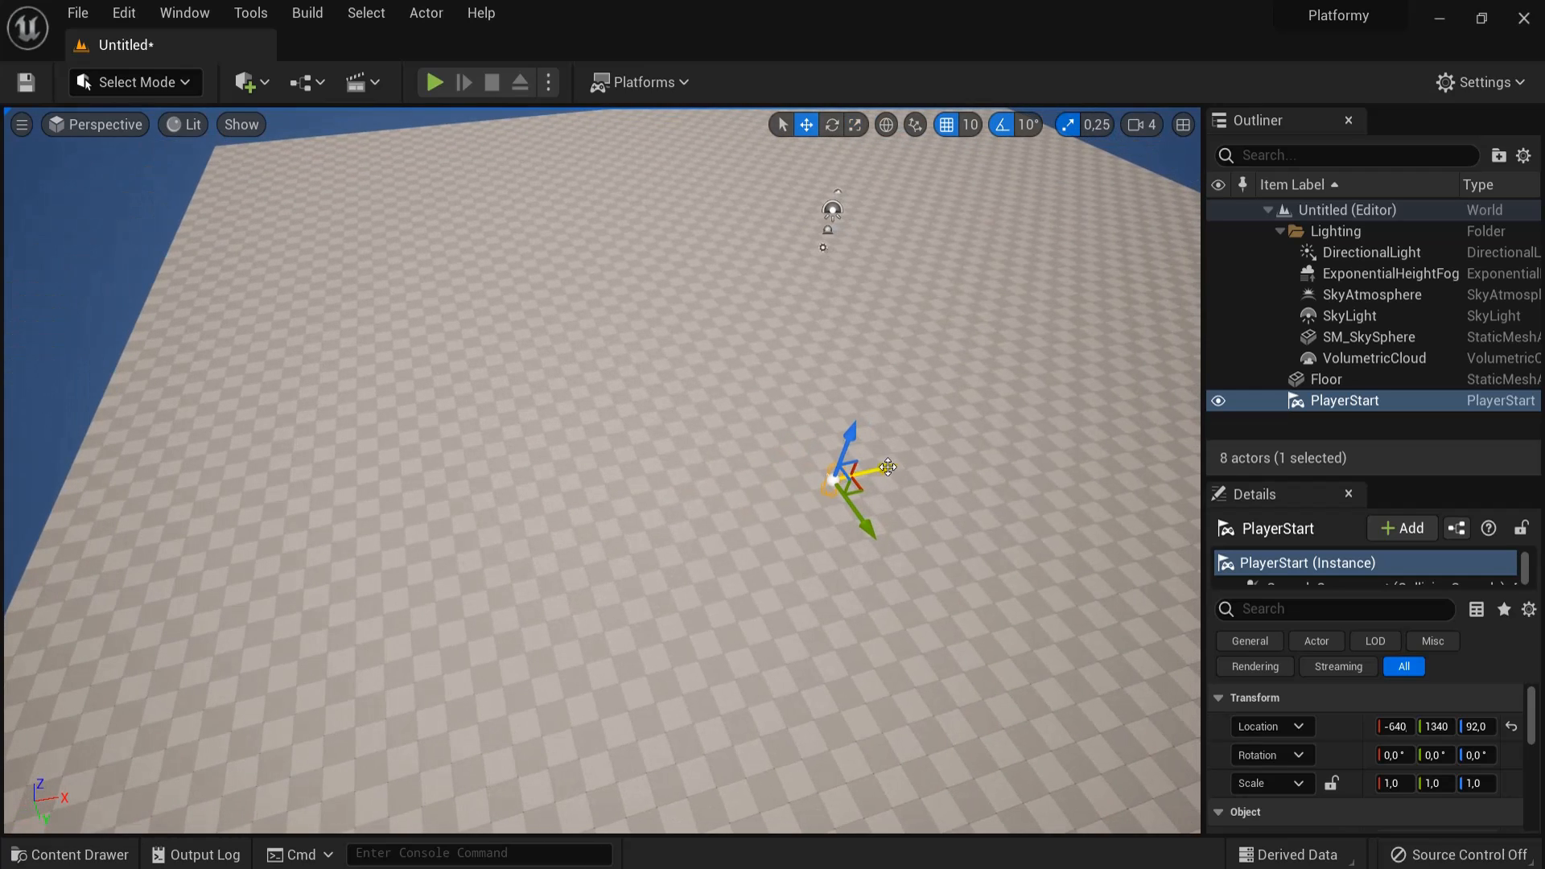
drag(888, 467, 709, 516)
drag(665, 575, 257, 427)
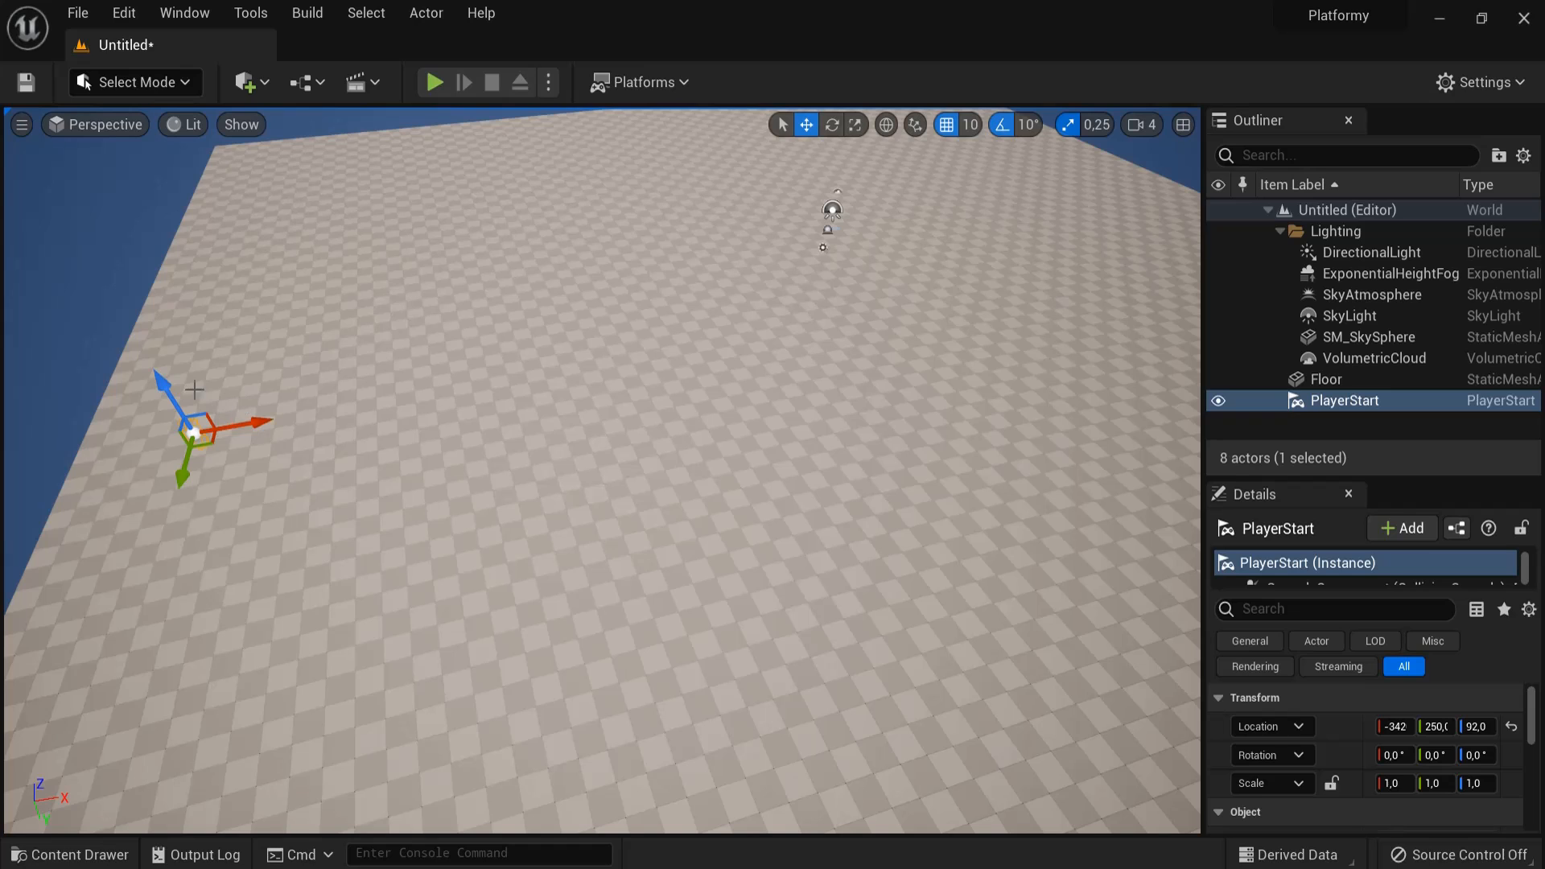
drag(163, 388, 70, 243)
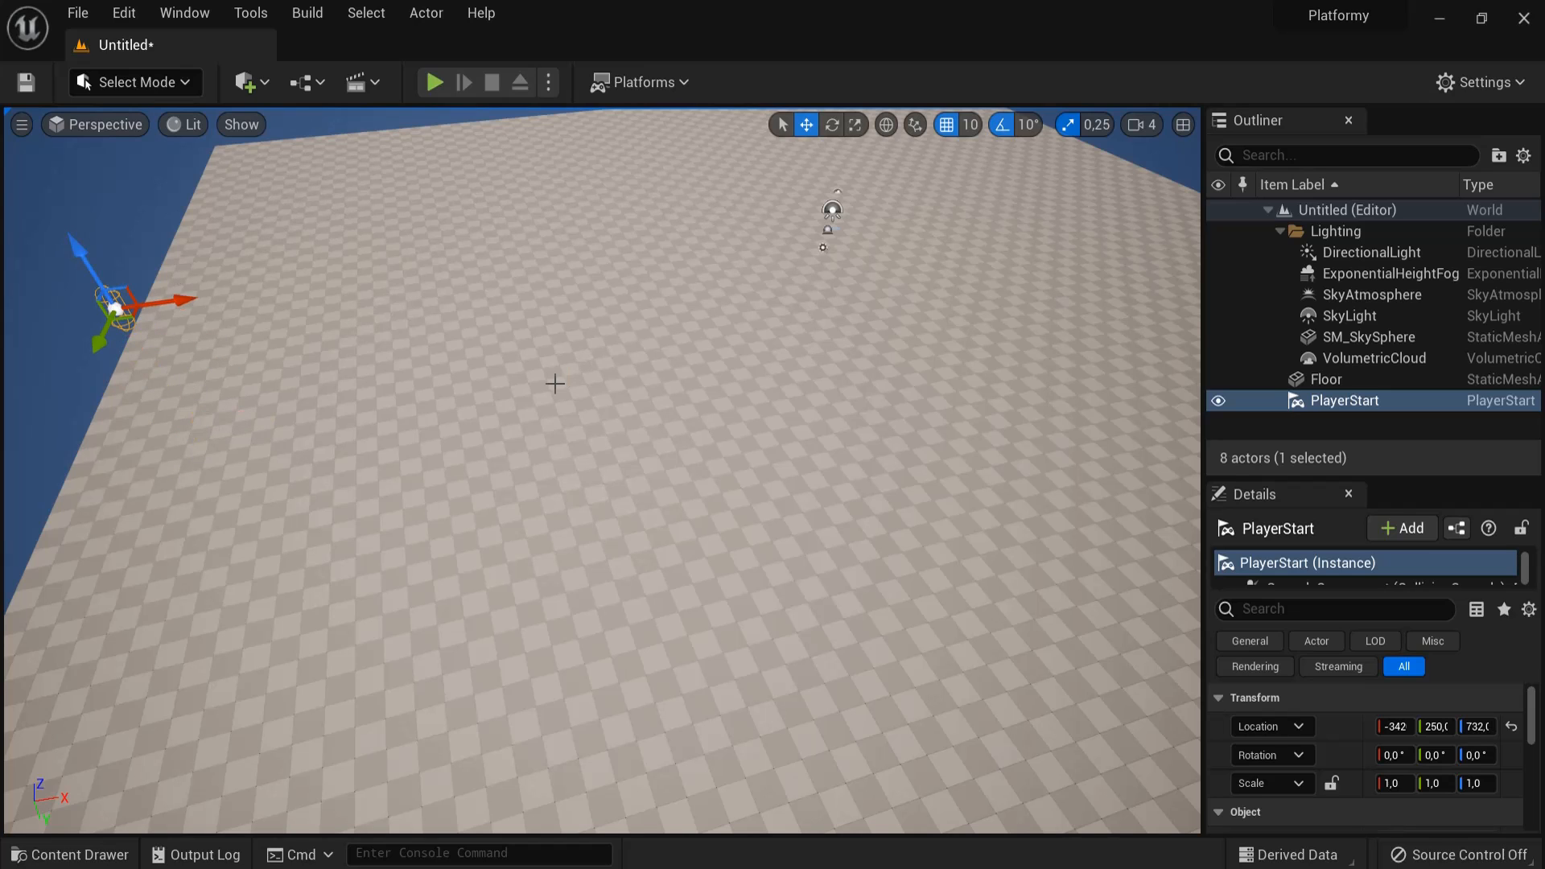
- Snap the PlayerStart down onto the floor and play-test the level by running and jumping with the character
key(End)
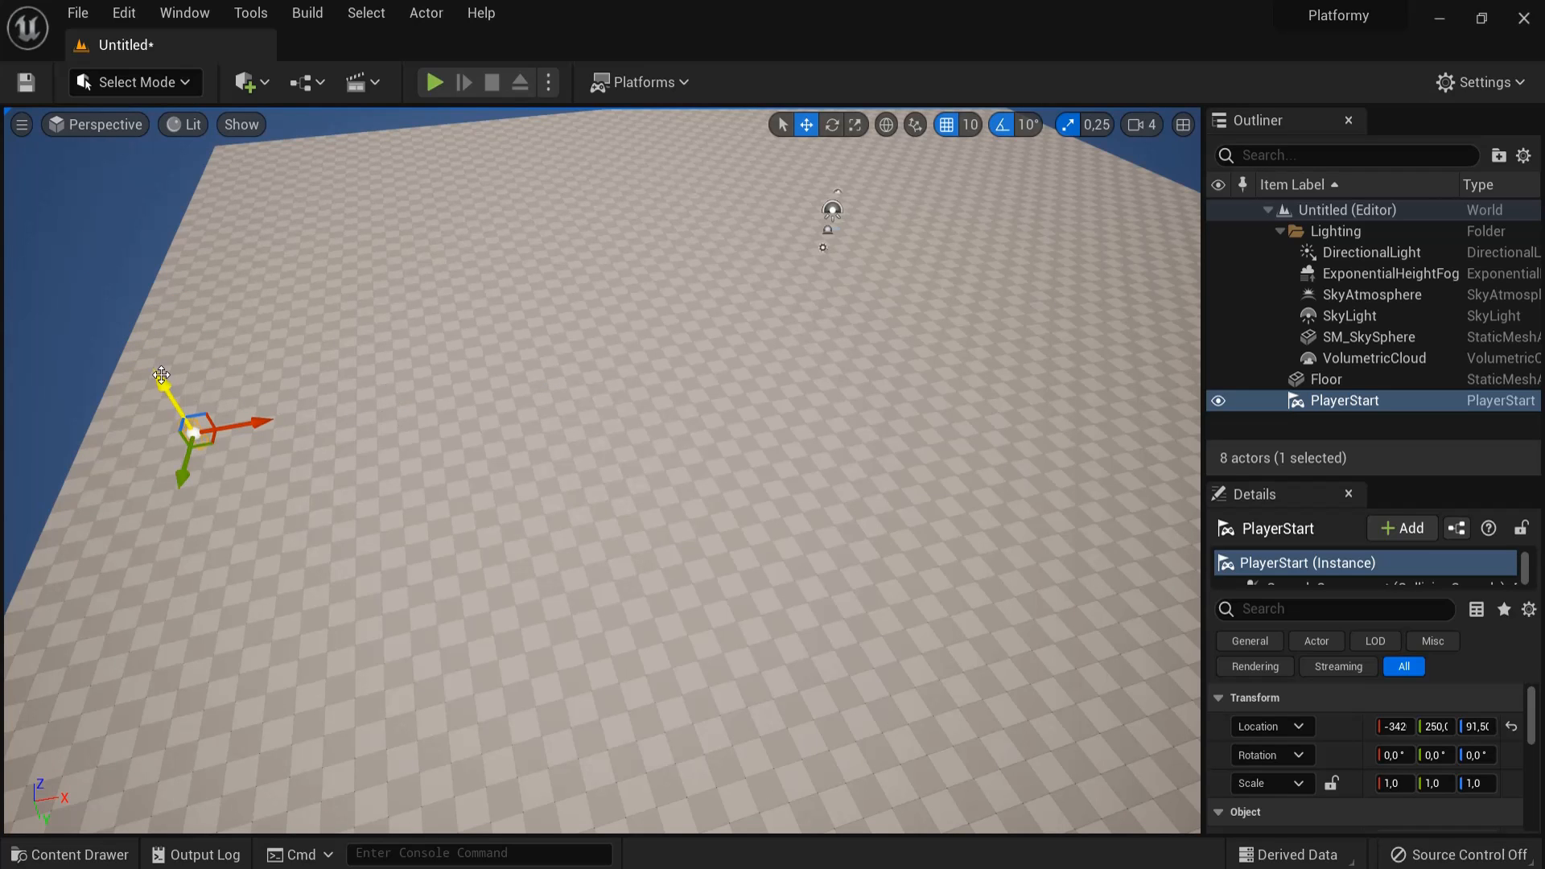
key(f)
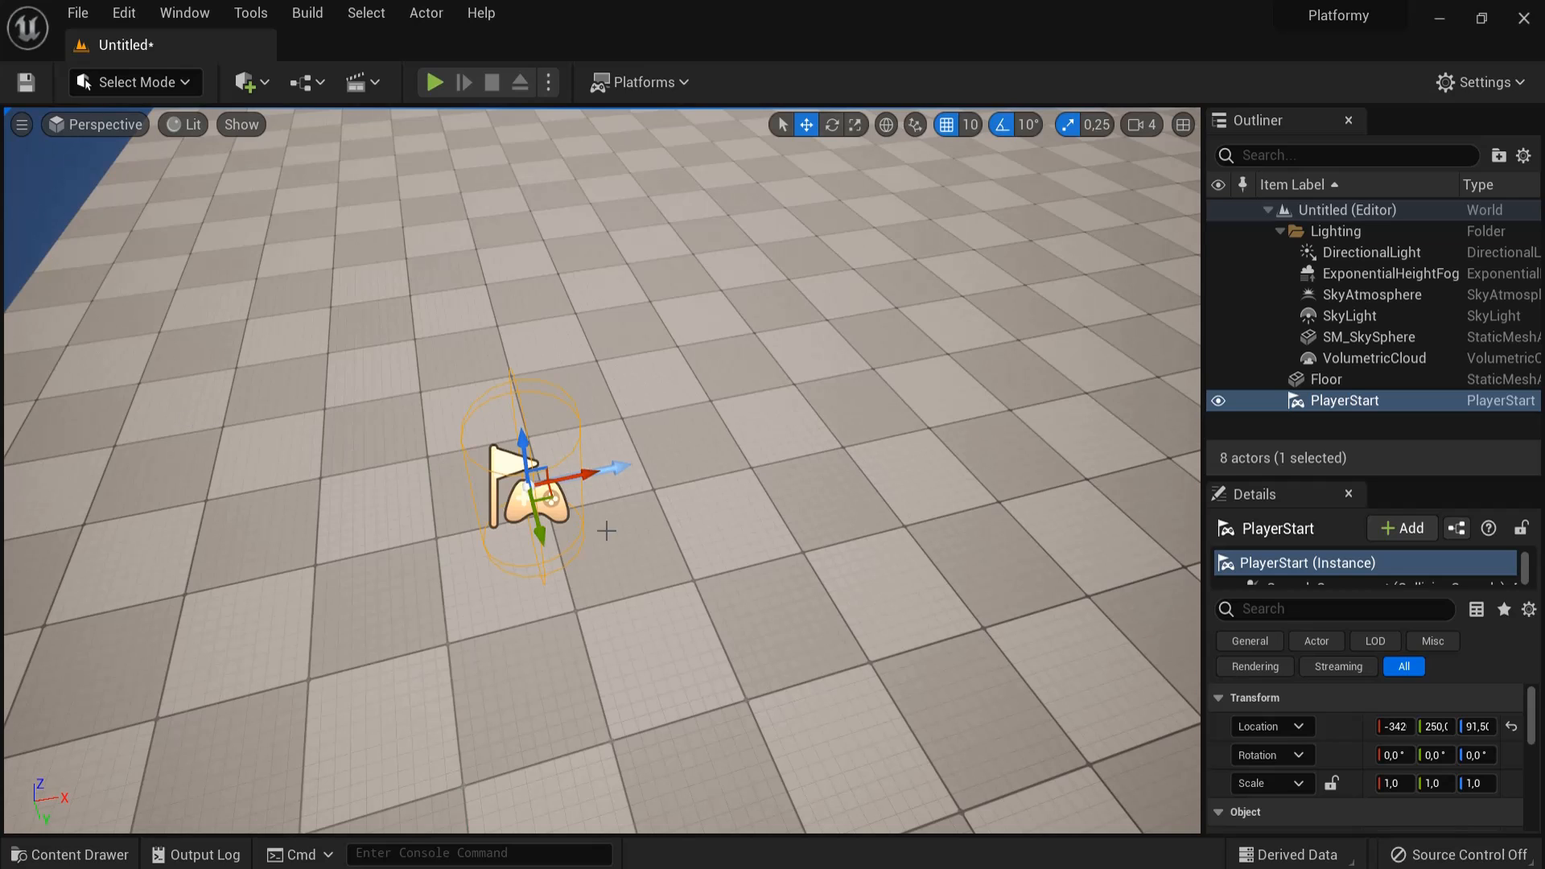
click(435, 83)
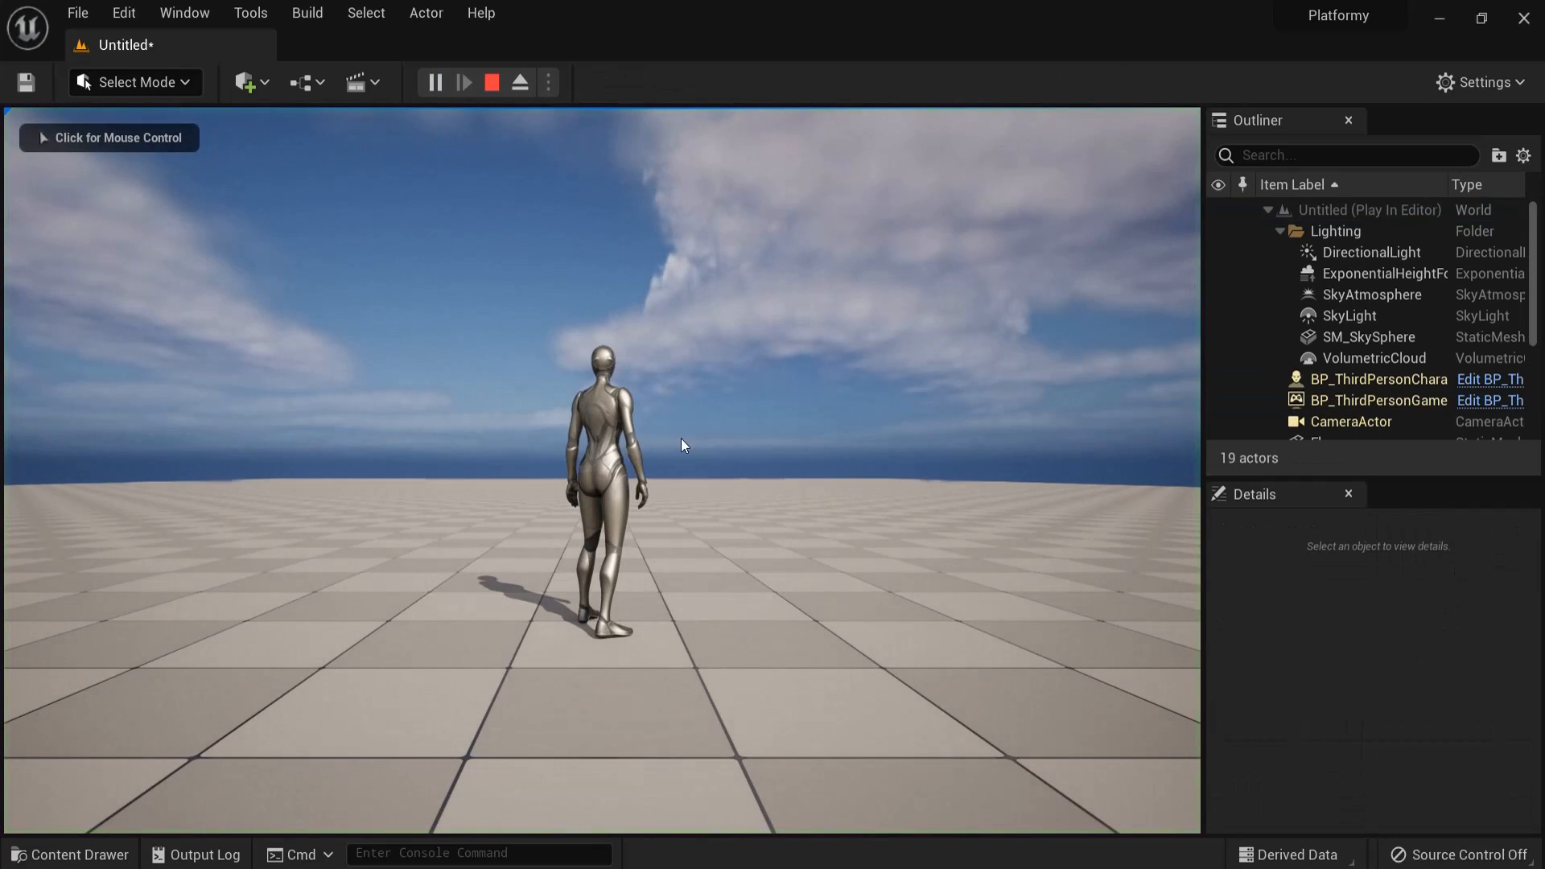
click(731, 349)
key(w)
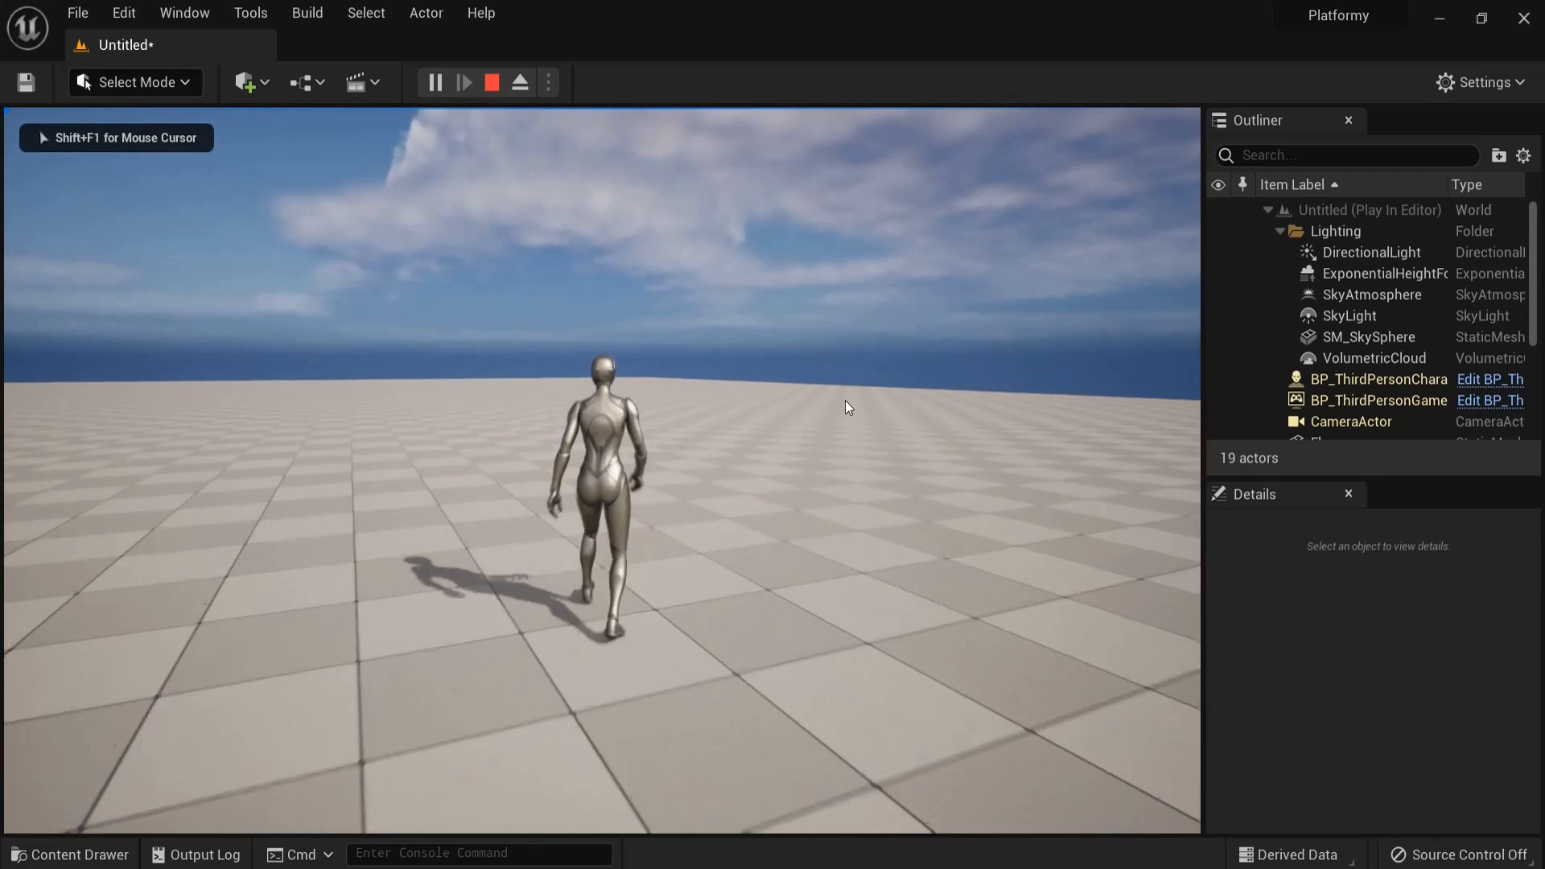
key(d)
key(w)
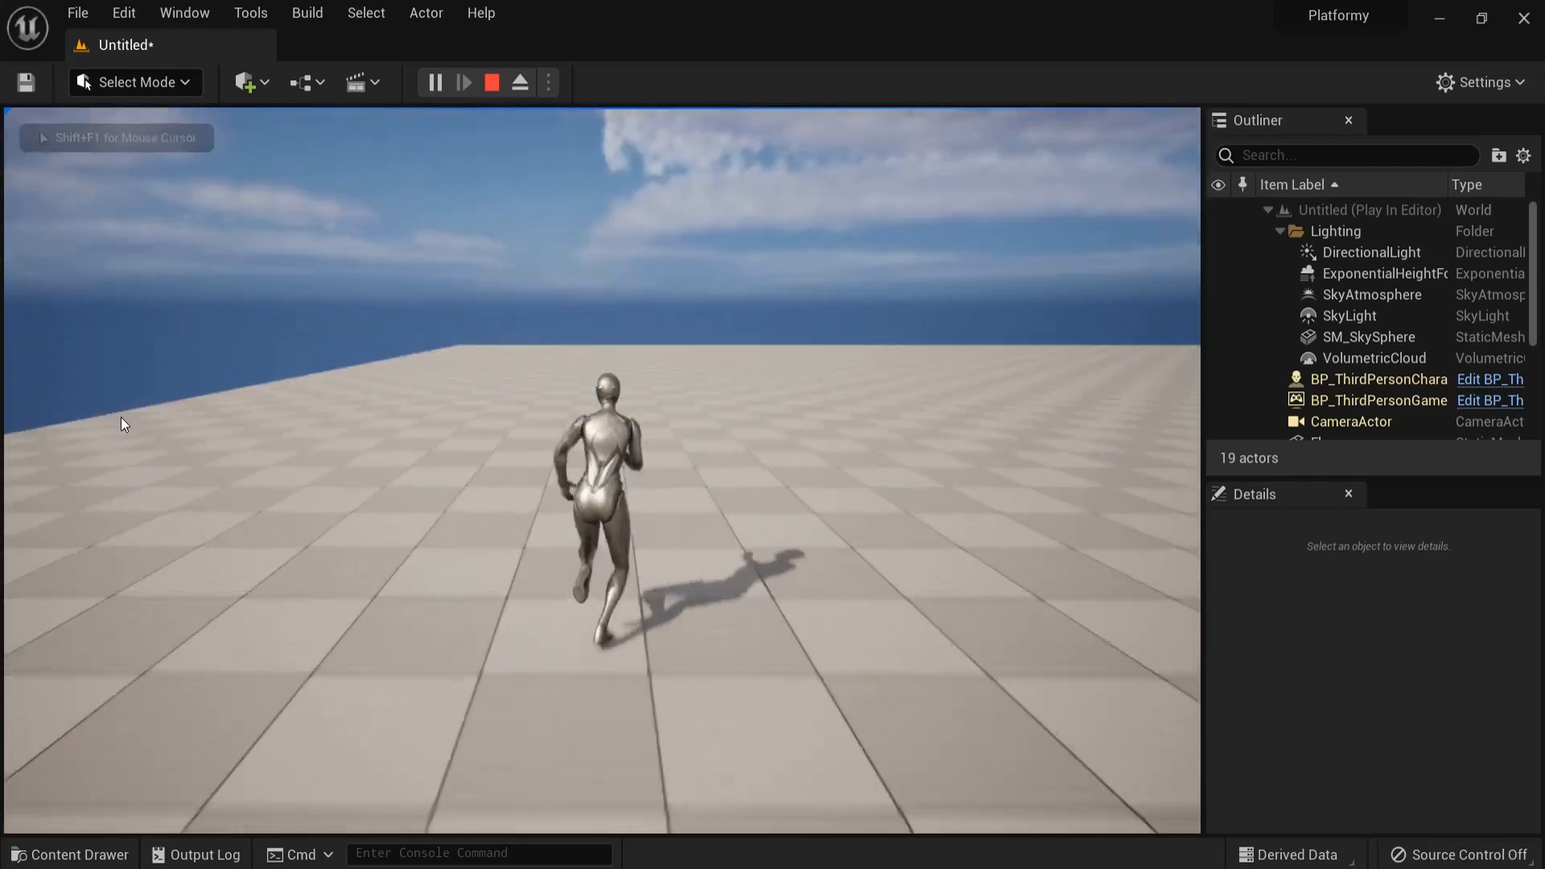
key(space)
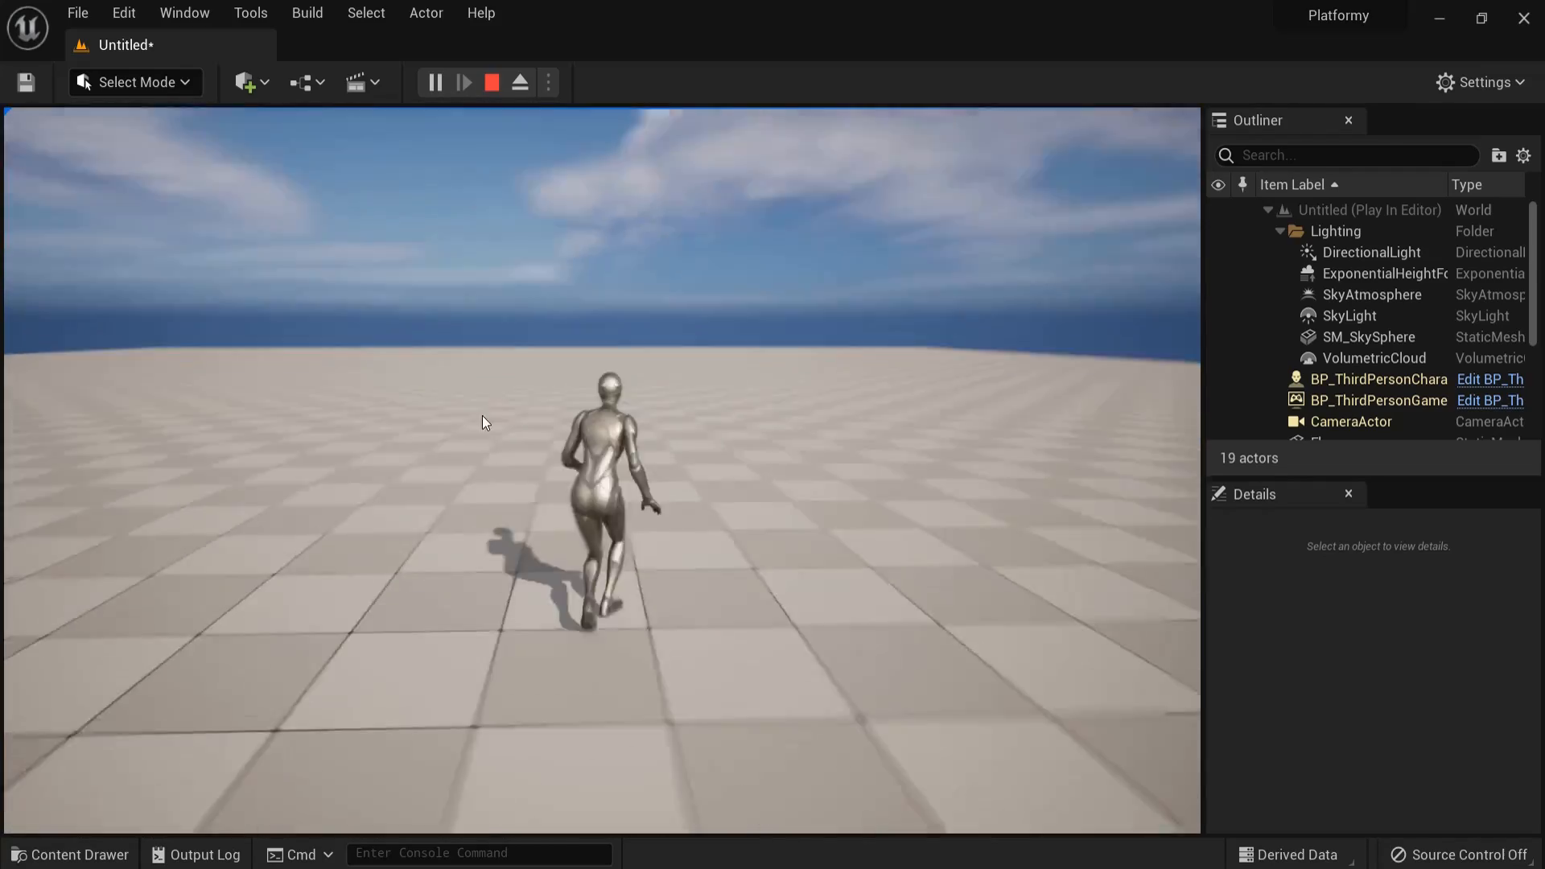
key(Escape)
- Close the editor, saving the untitled level as Platformy in the ThirdPerson/Maps folder
scroll(635, 417, down, 6)
right_drag(635, 418, 410, 506)
key(s)
key(d)
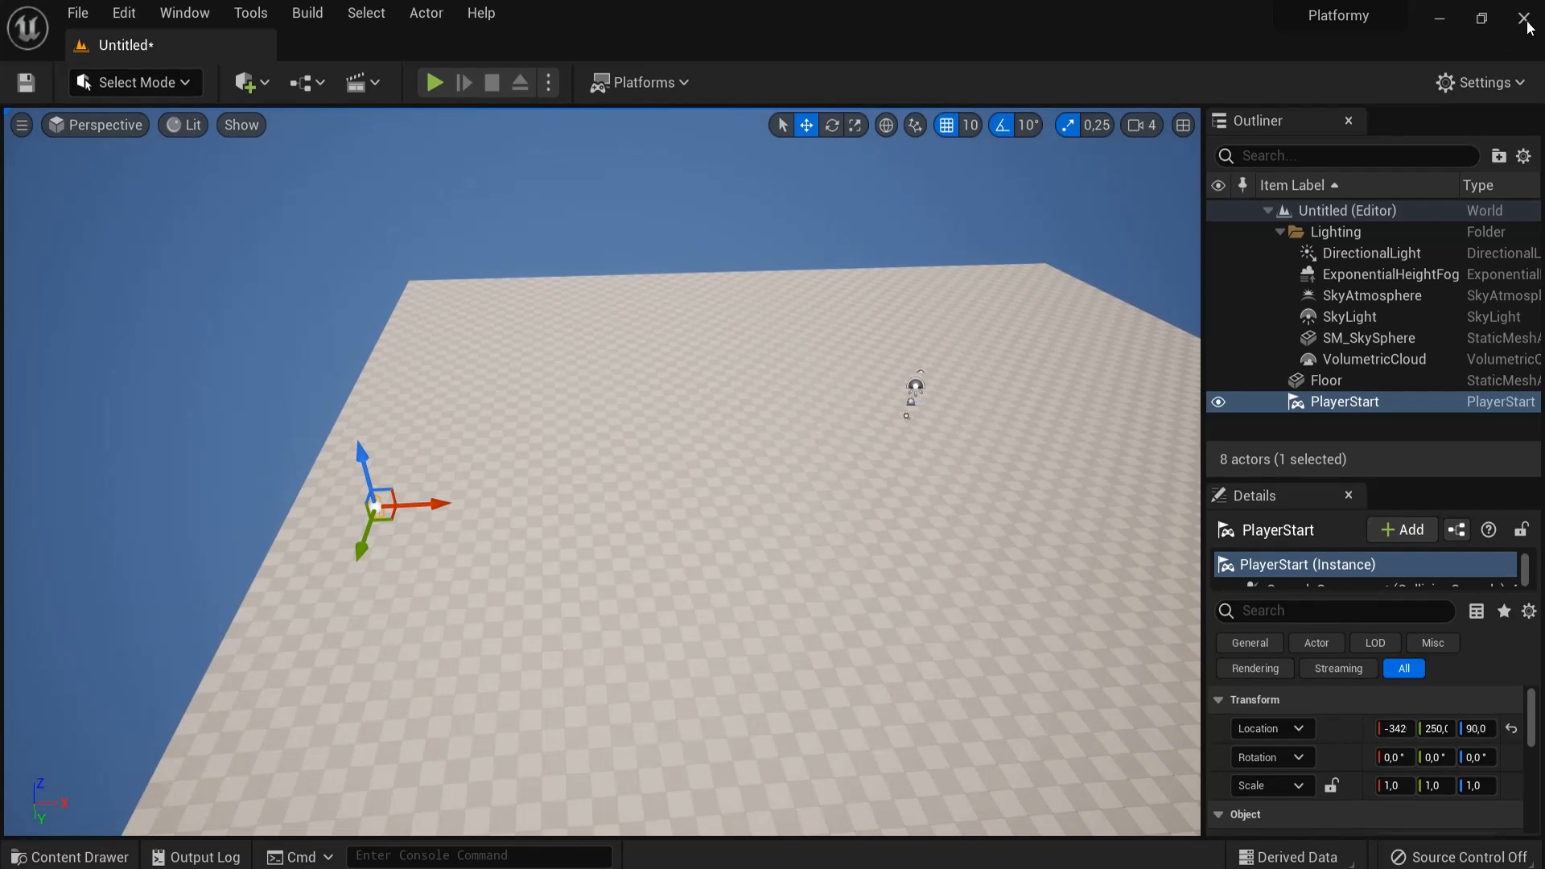
click(1525, 20)
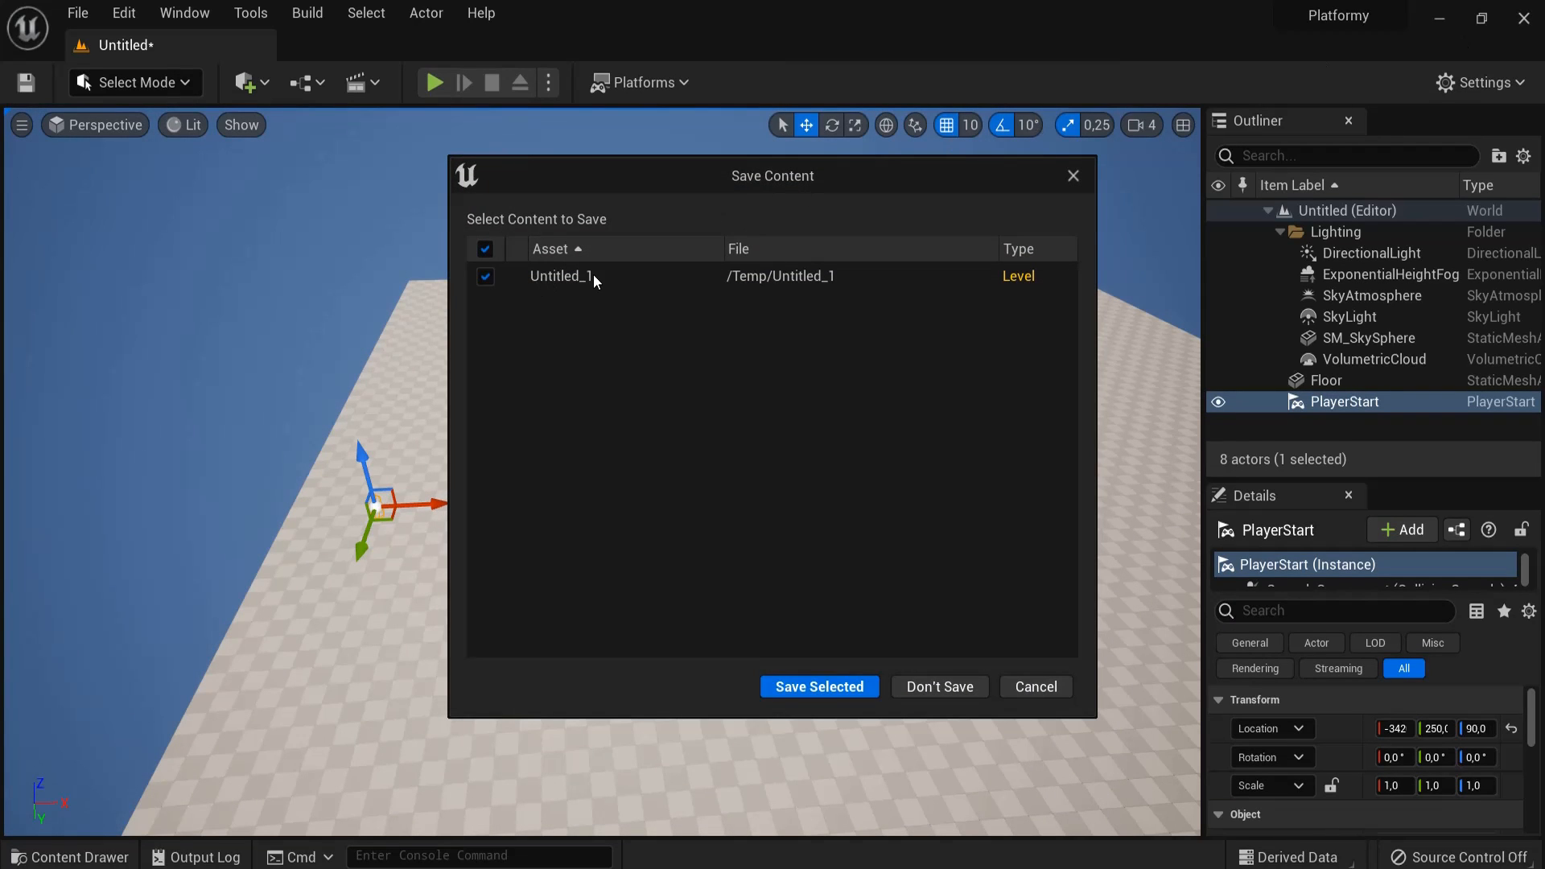
click(794, 688)
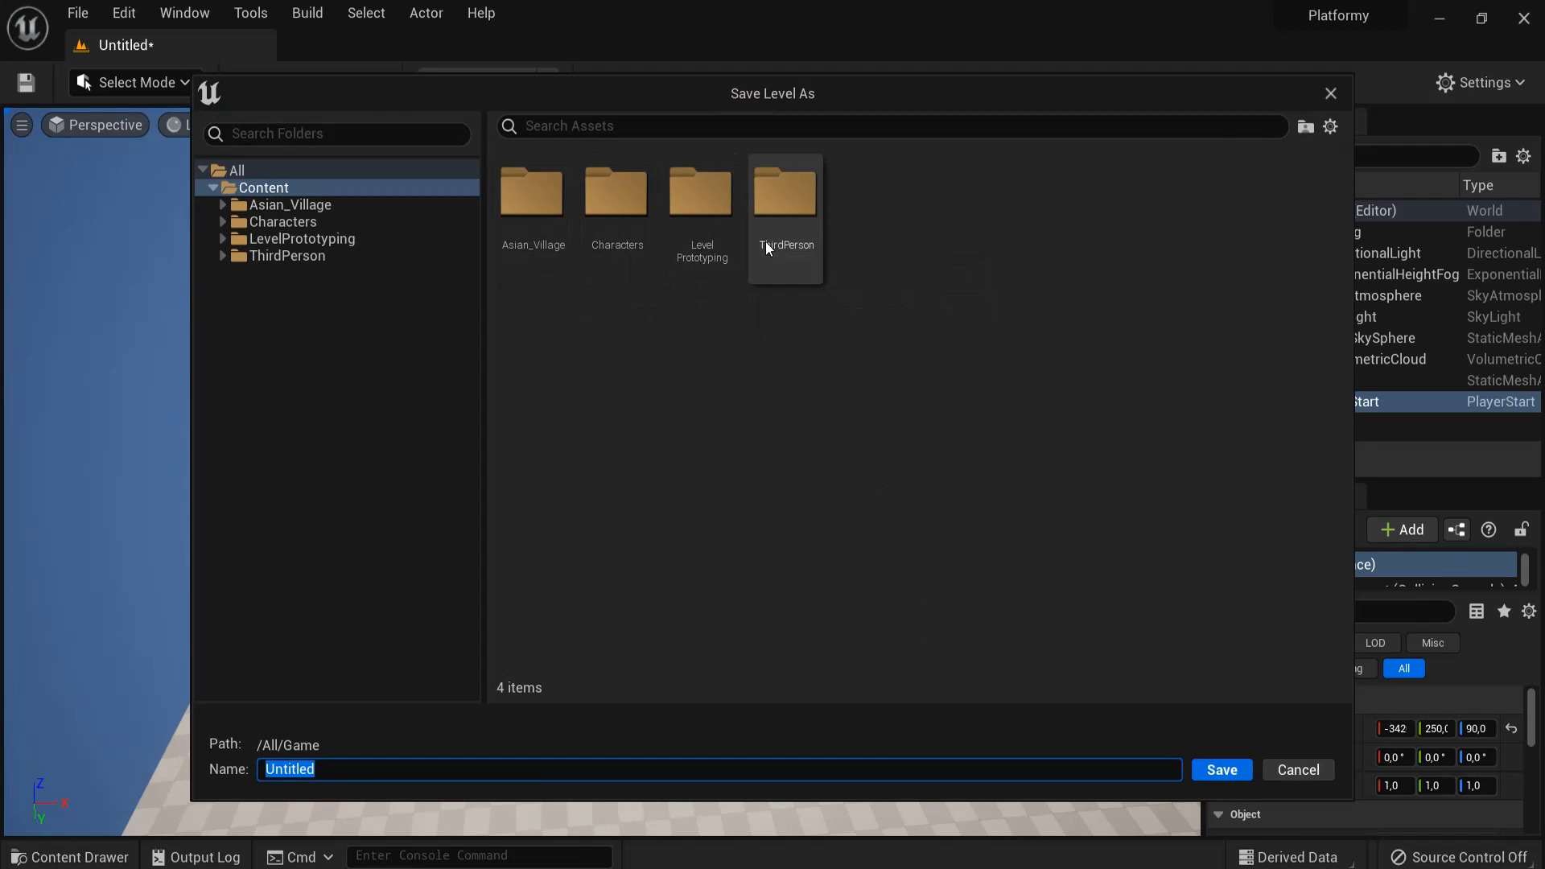
double_click(785, 214)
double_click(622, 207)
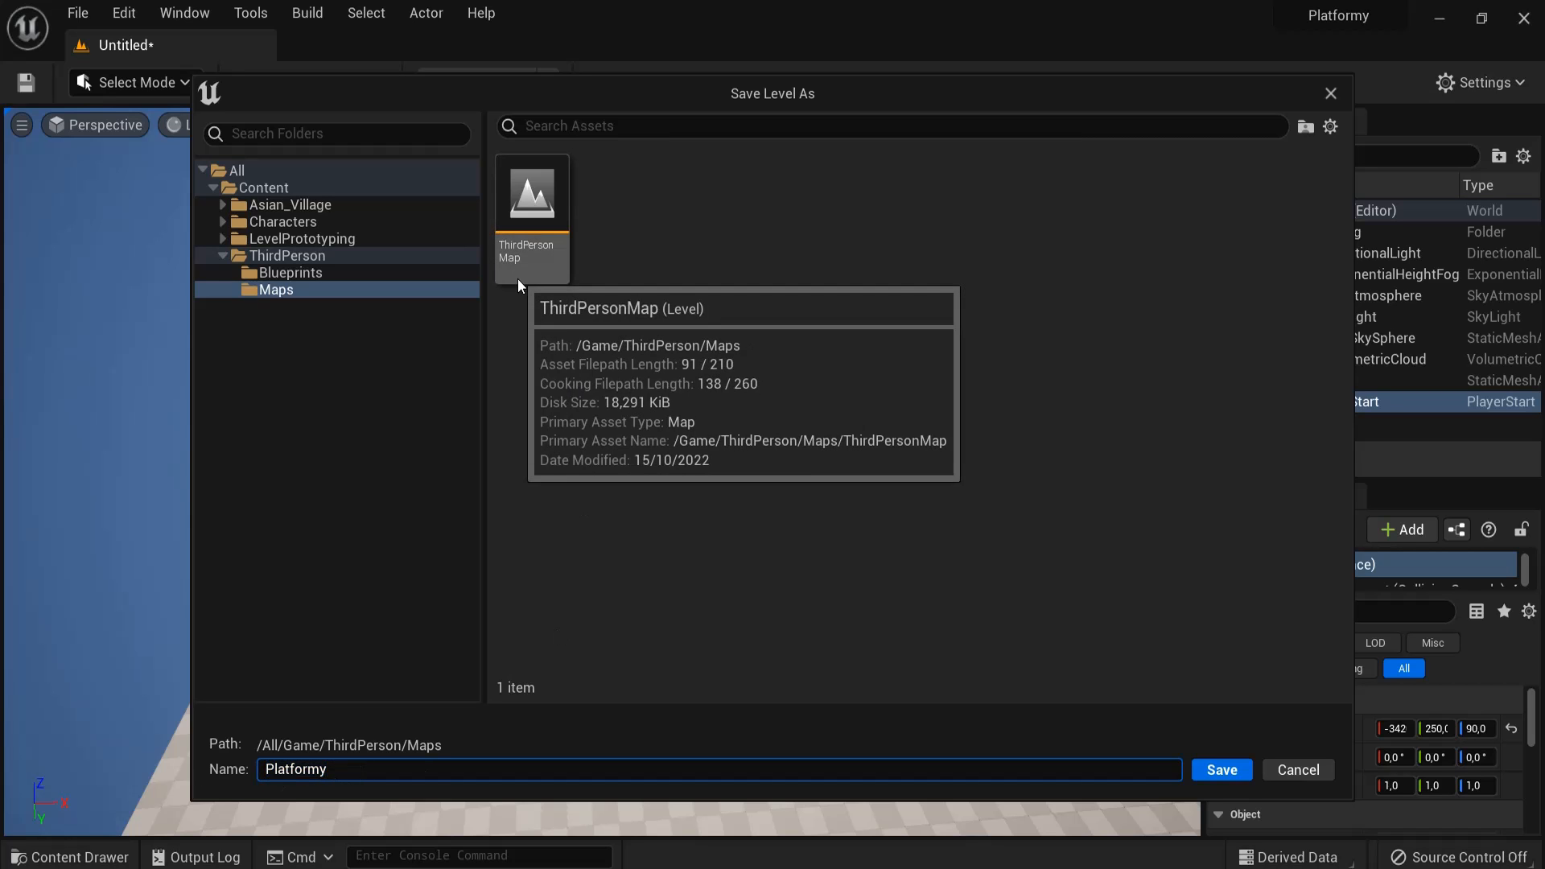
click(1215, 771)
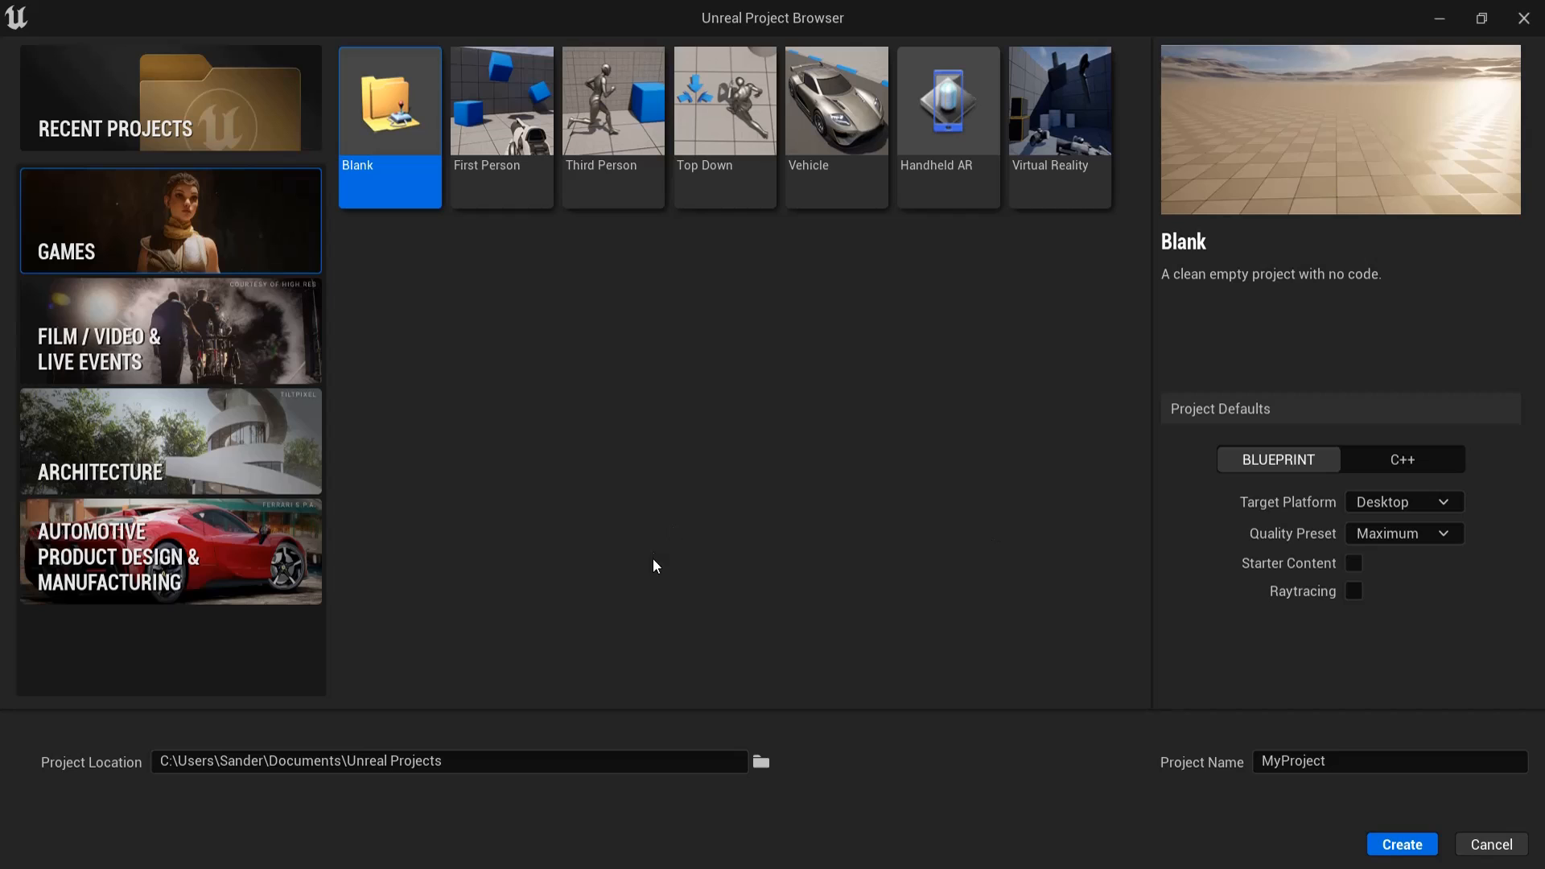
- Reopen the Platformy project from the recent projects
click(134, 113)
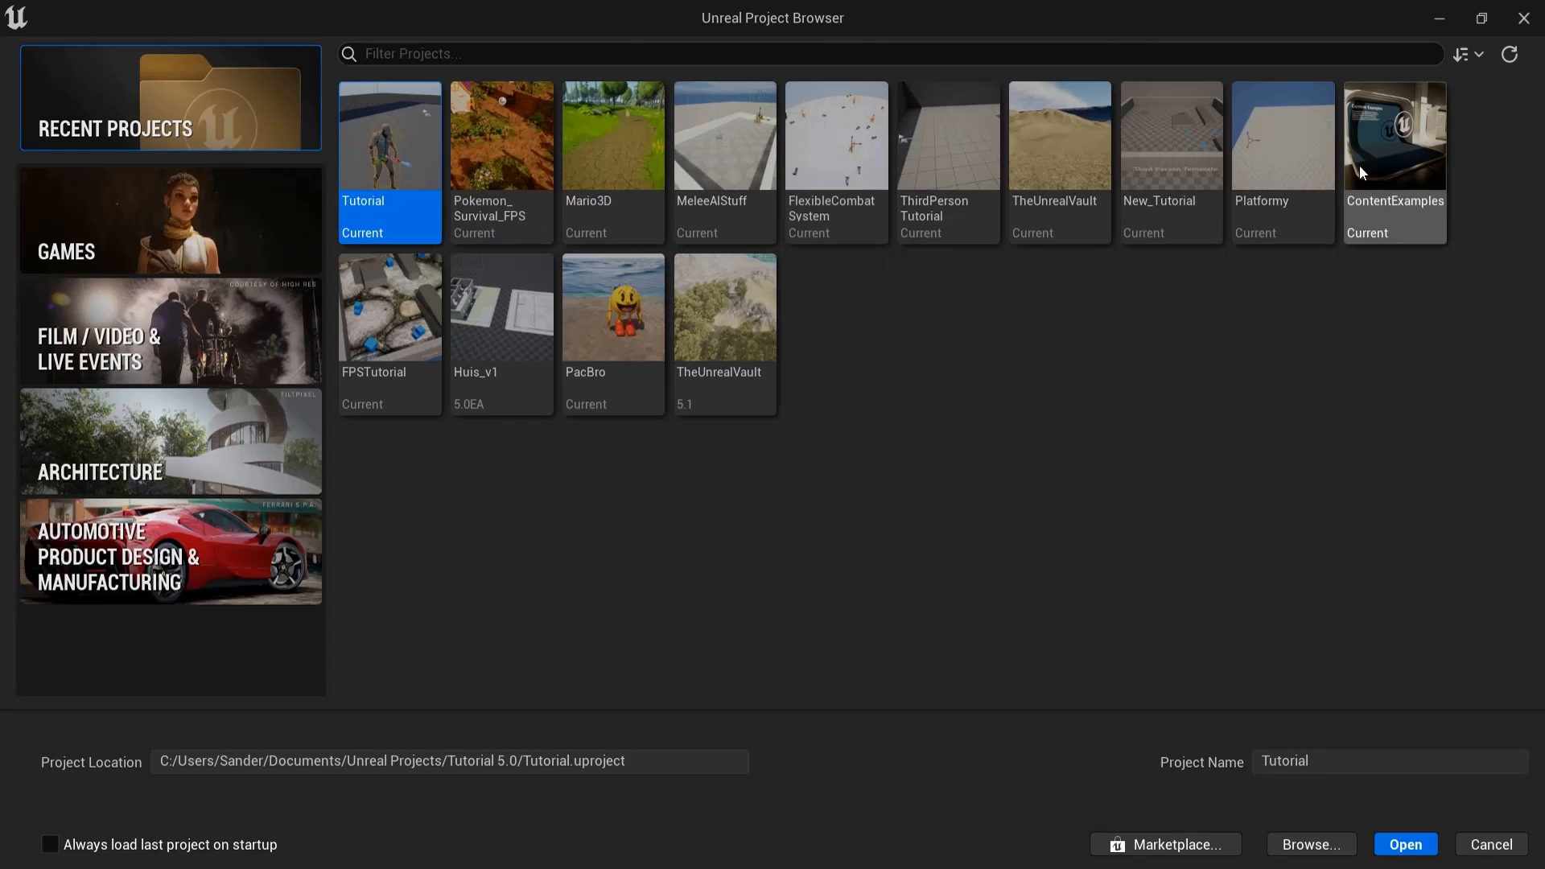
click(1268, 145)
click(1405, 844)
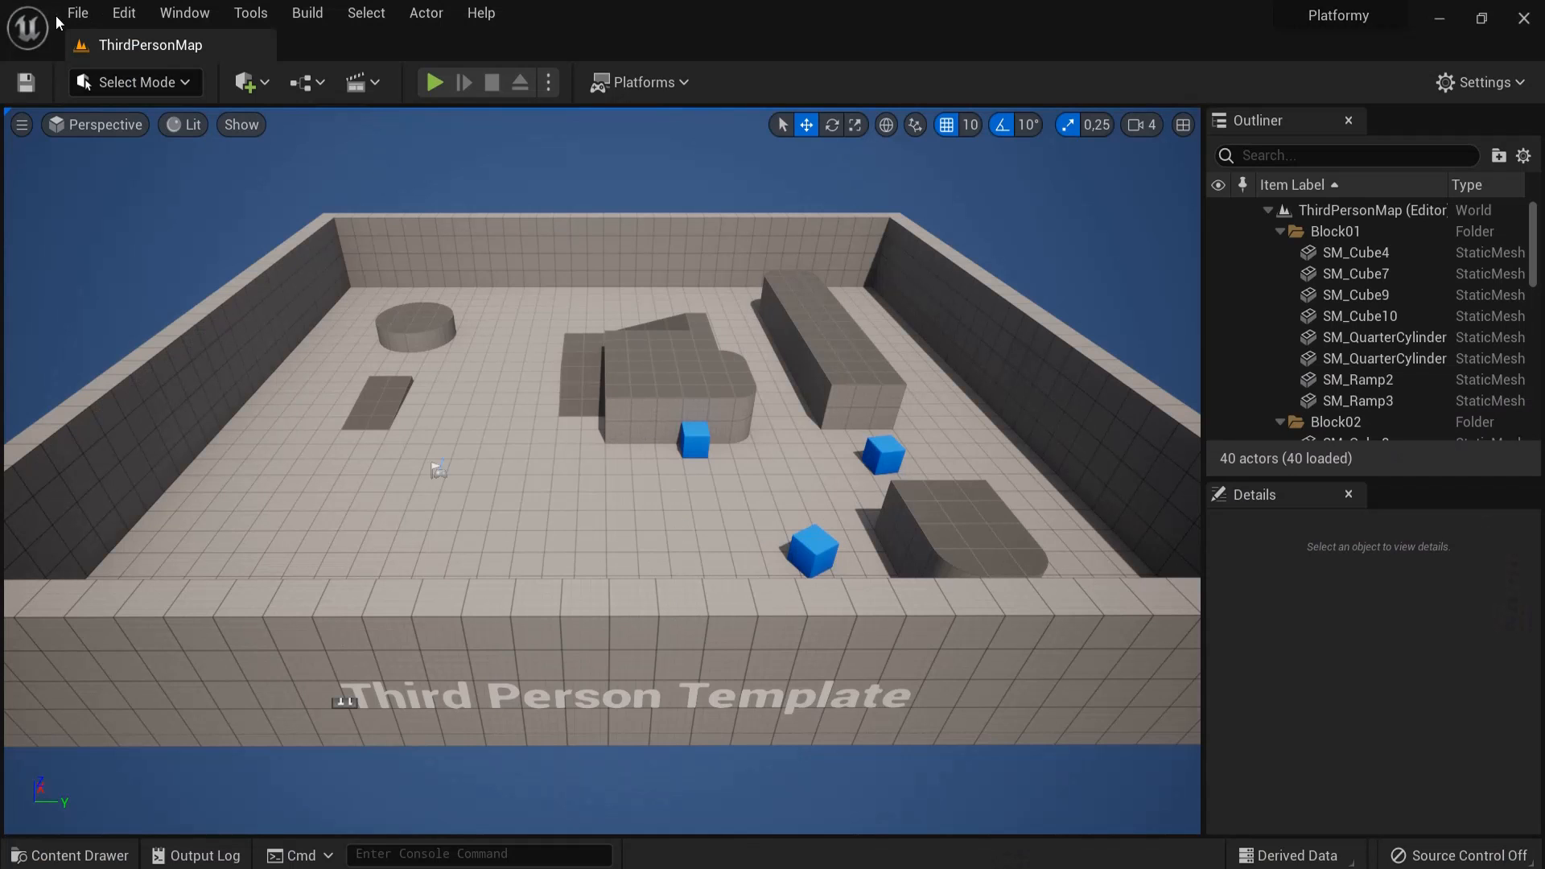
- Set the project's Editor Startup Map to Platformy and close the project settings
click(126, 15)
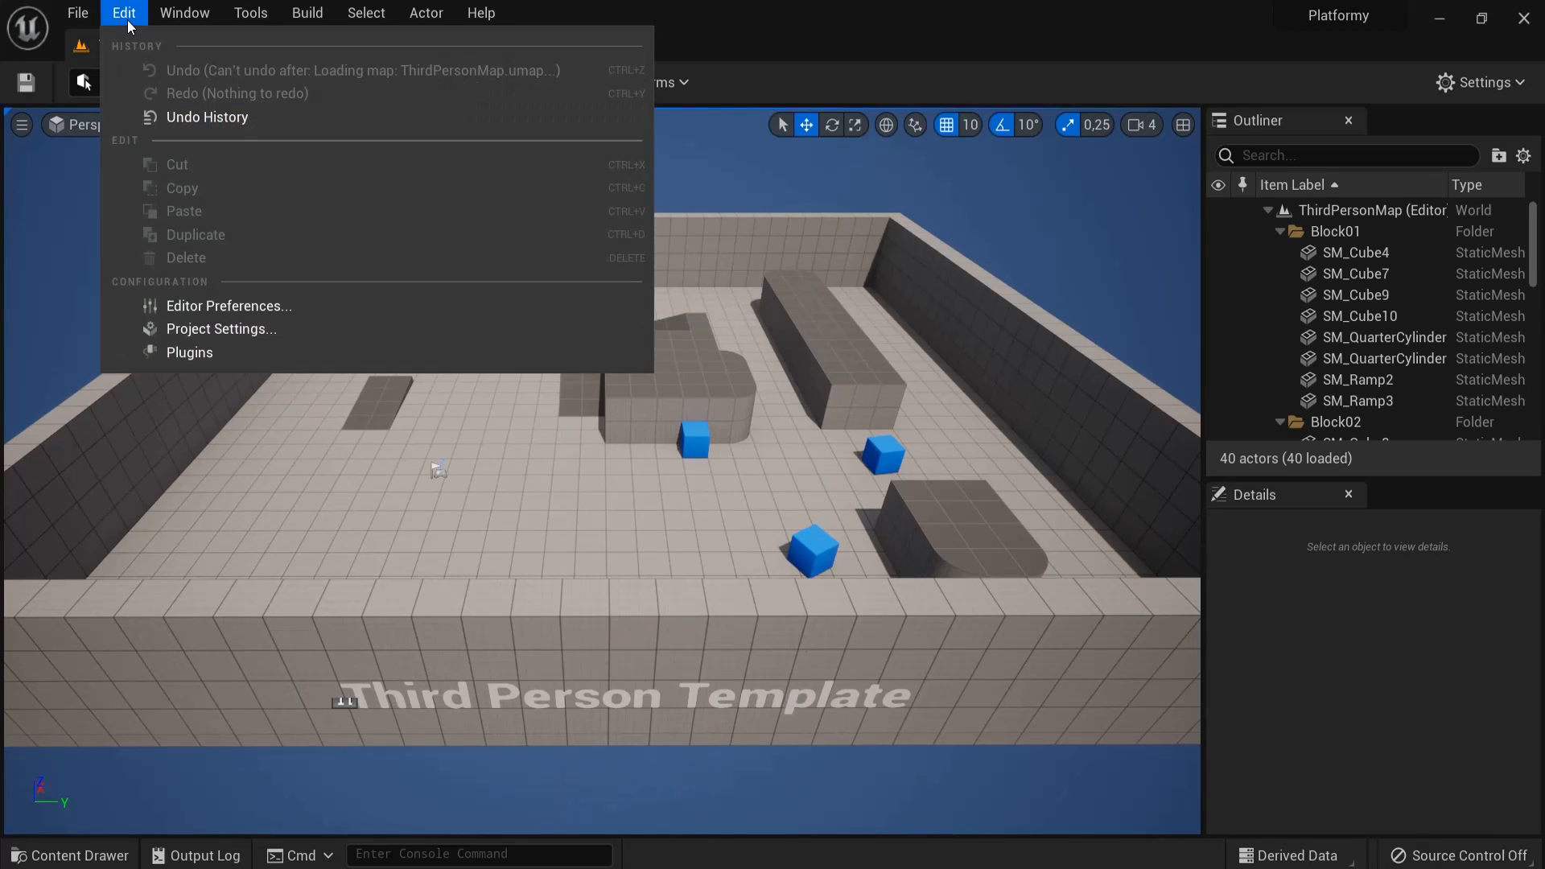
click(219, 329)
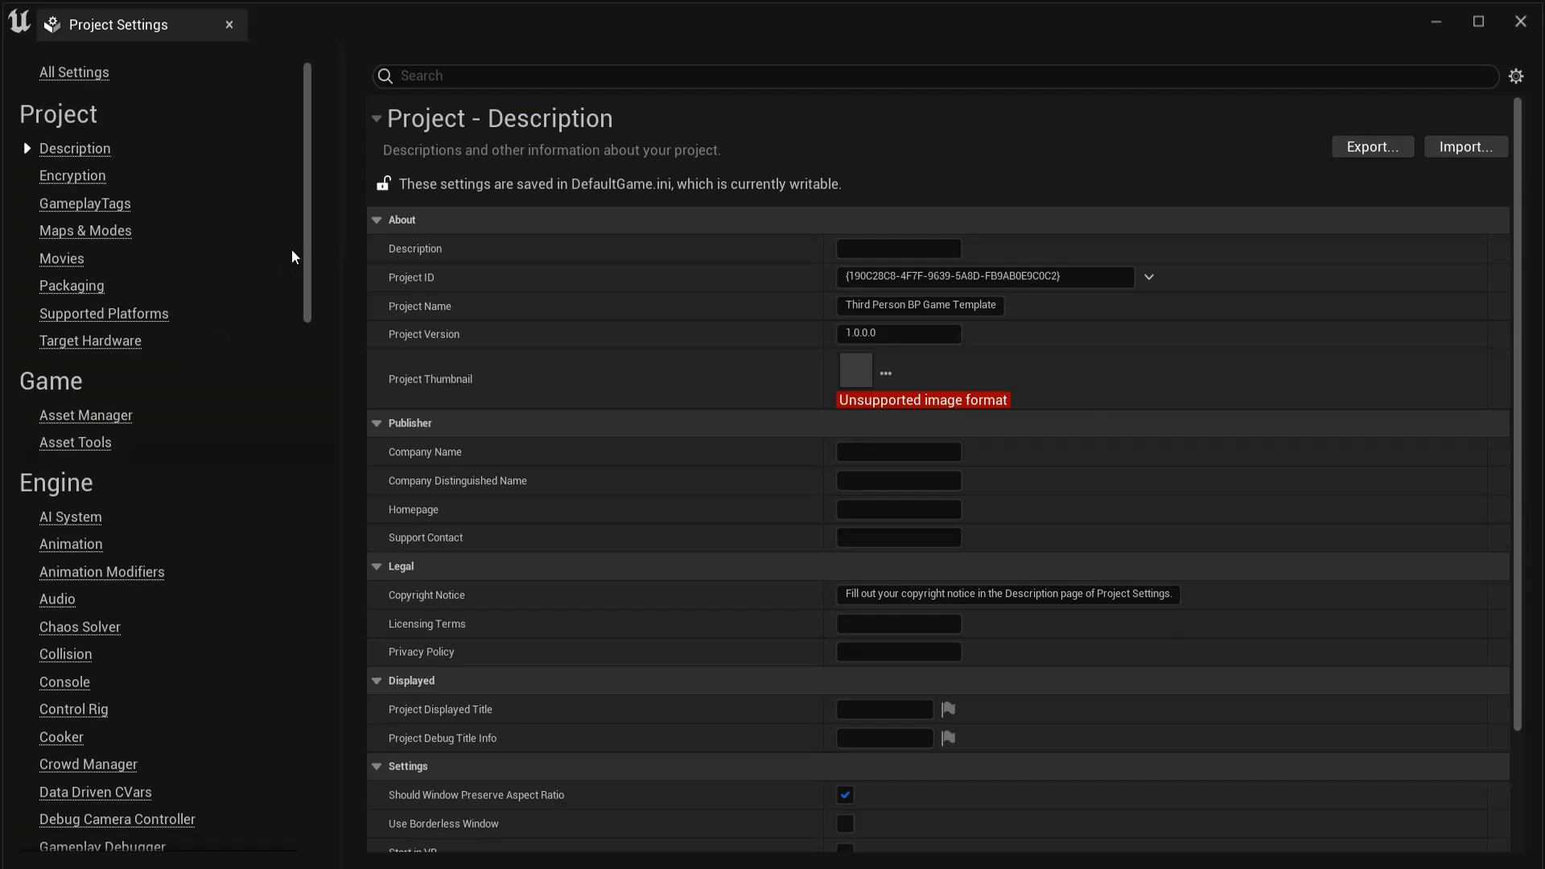
scroll(311, 233, down, 1)
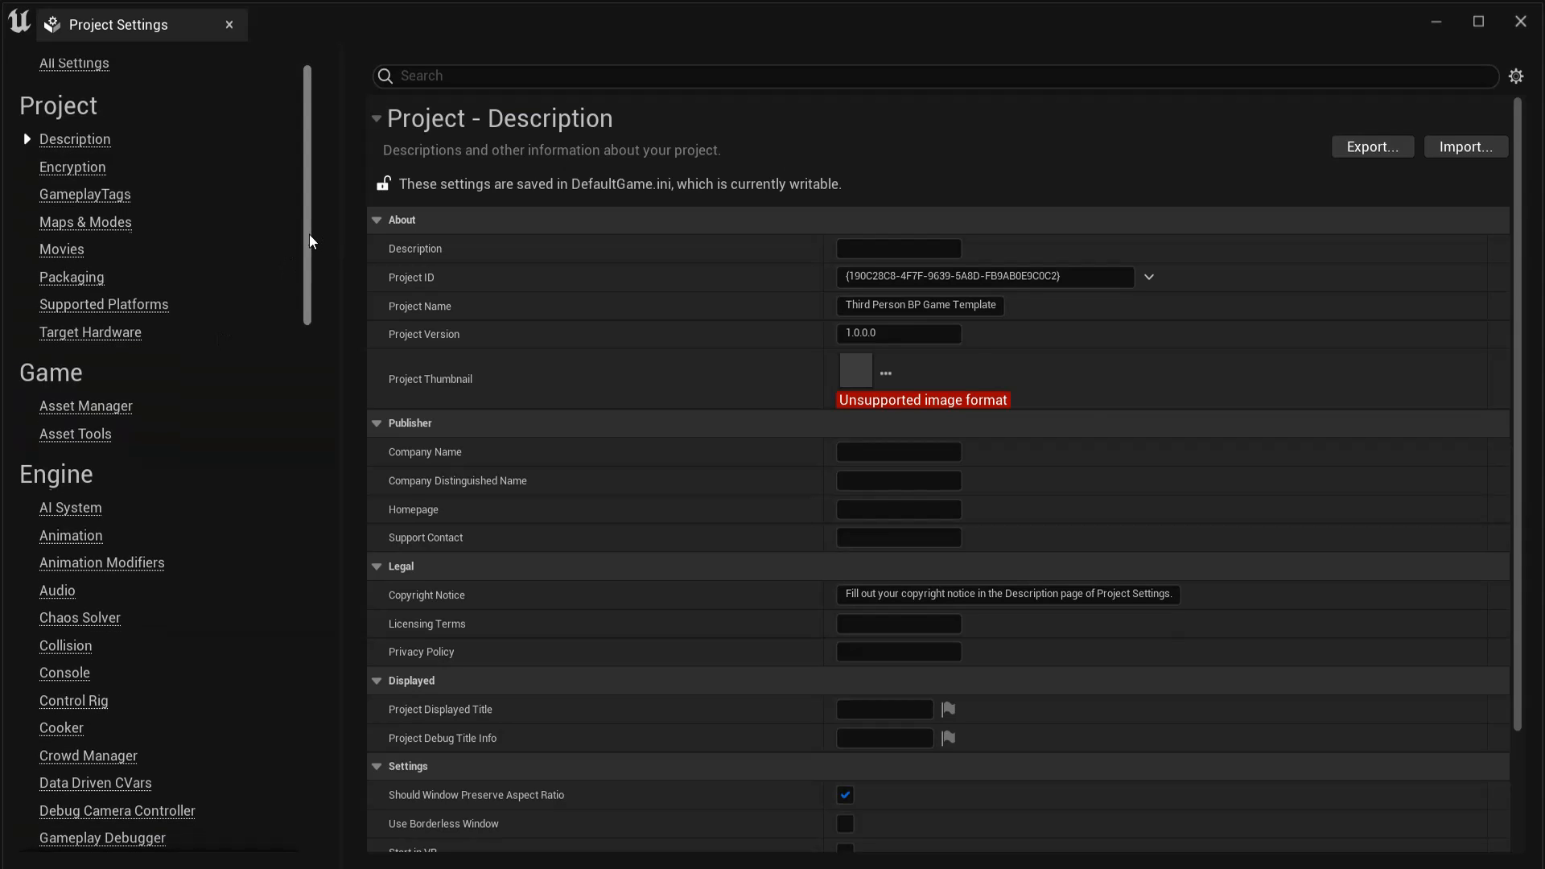
click(92, 225)
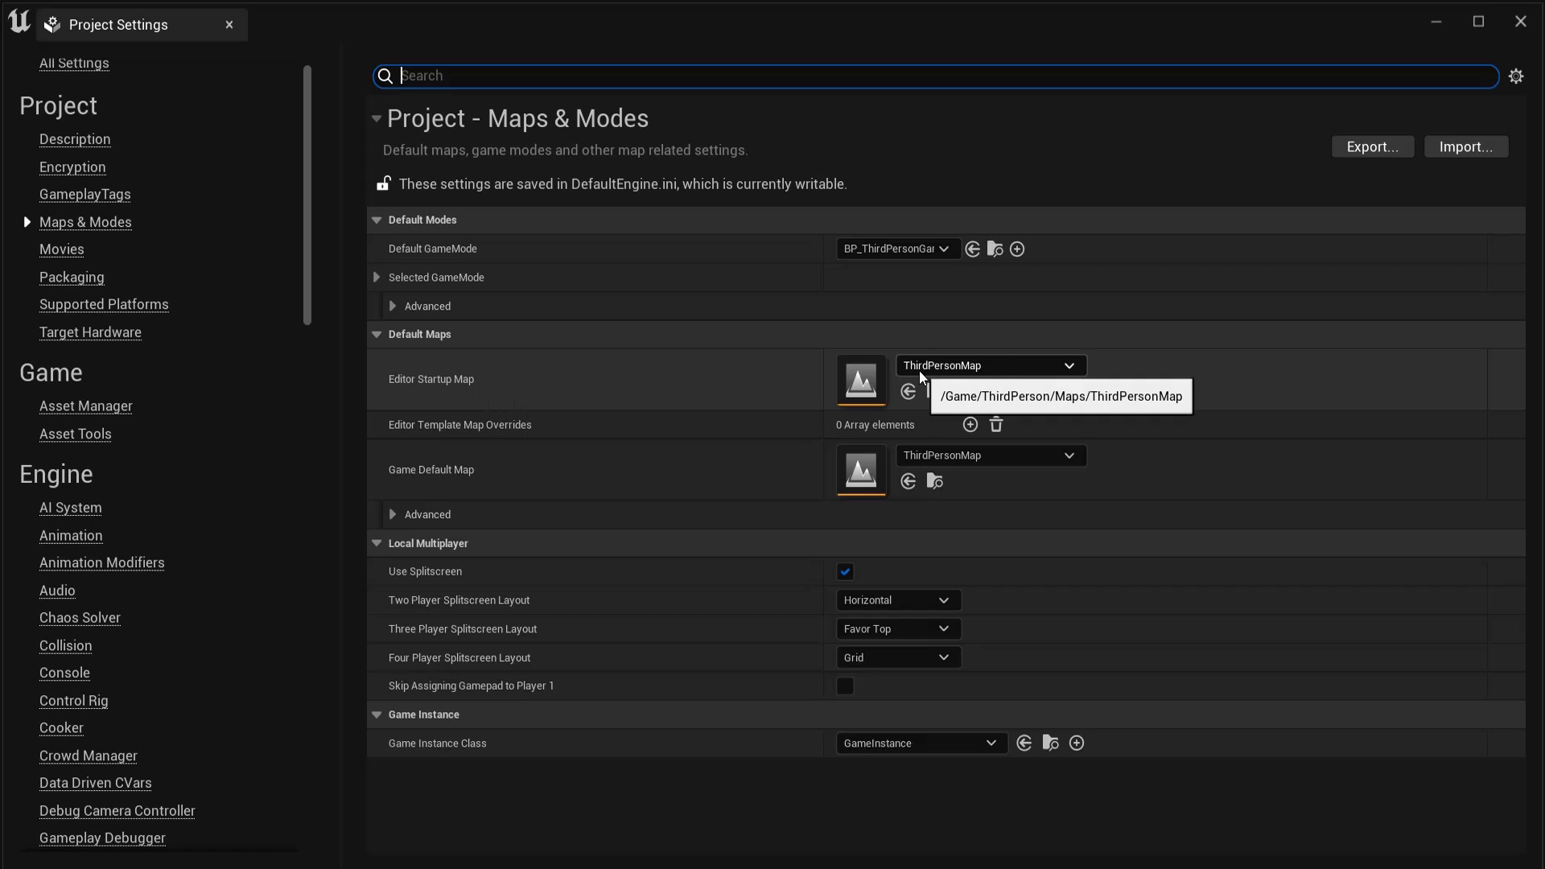
click(961, 372)
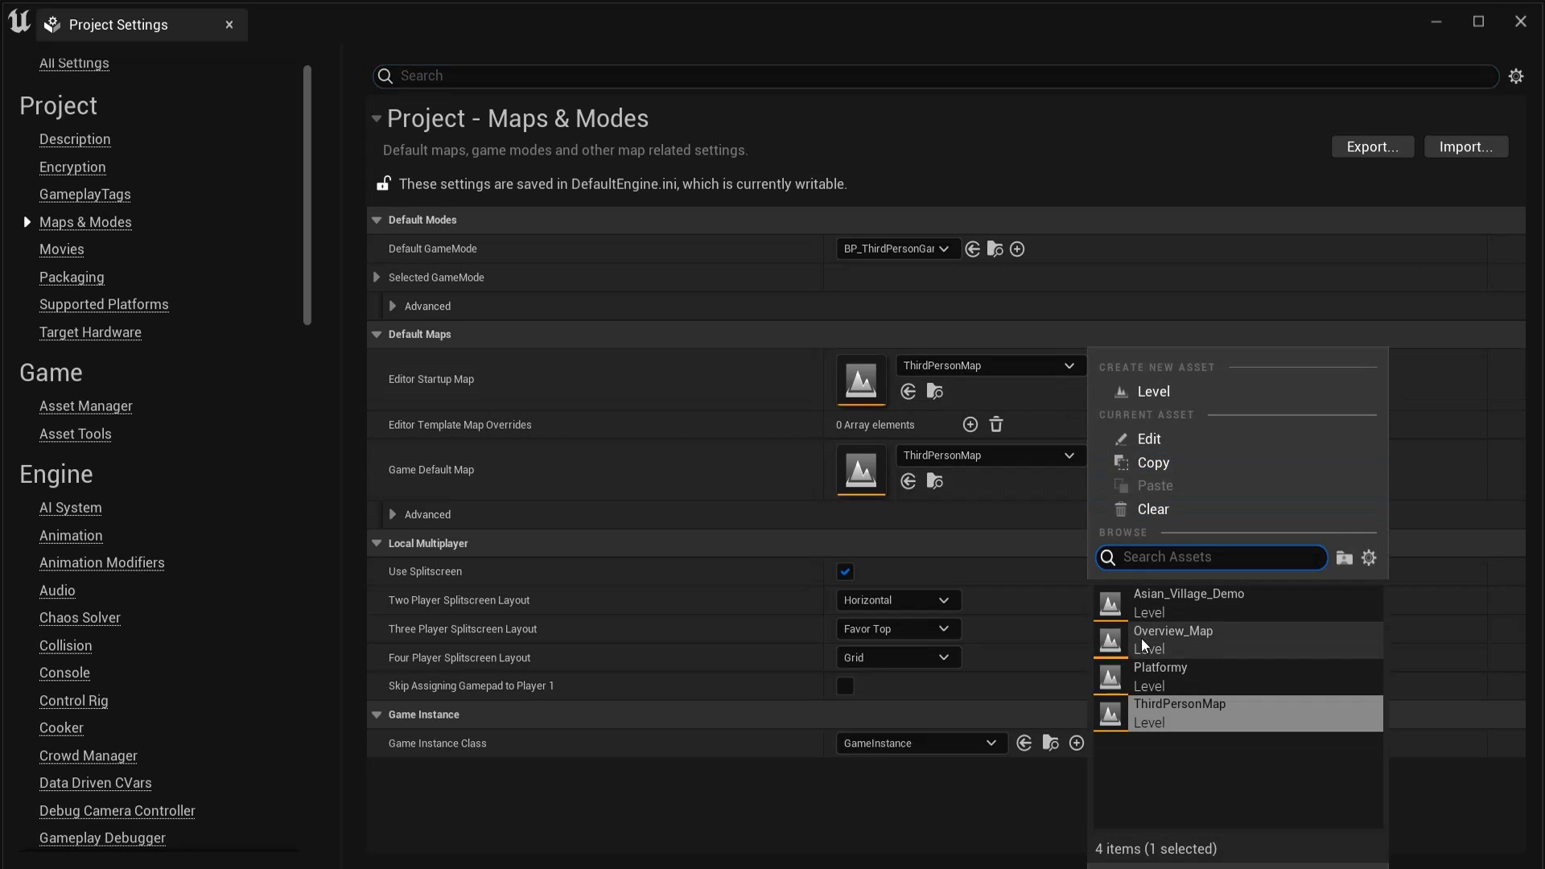
click(1155, 676)
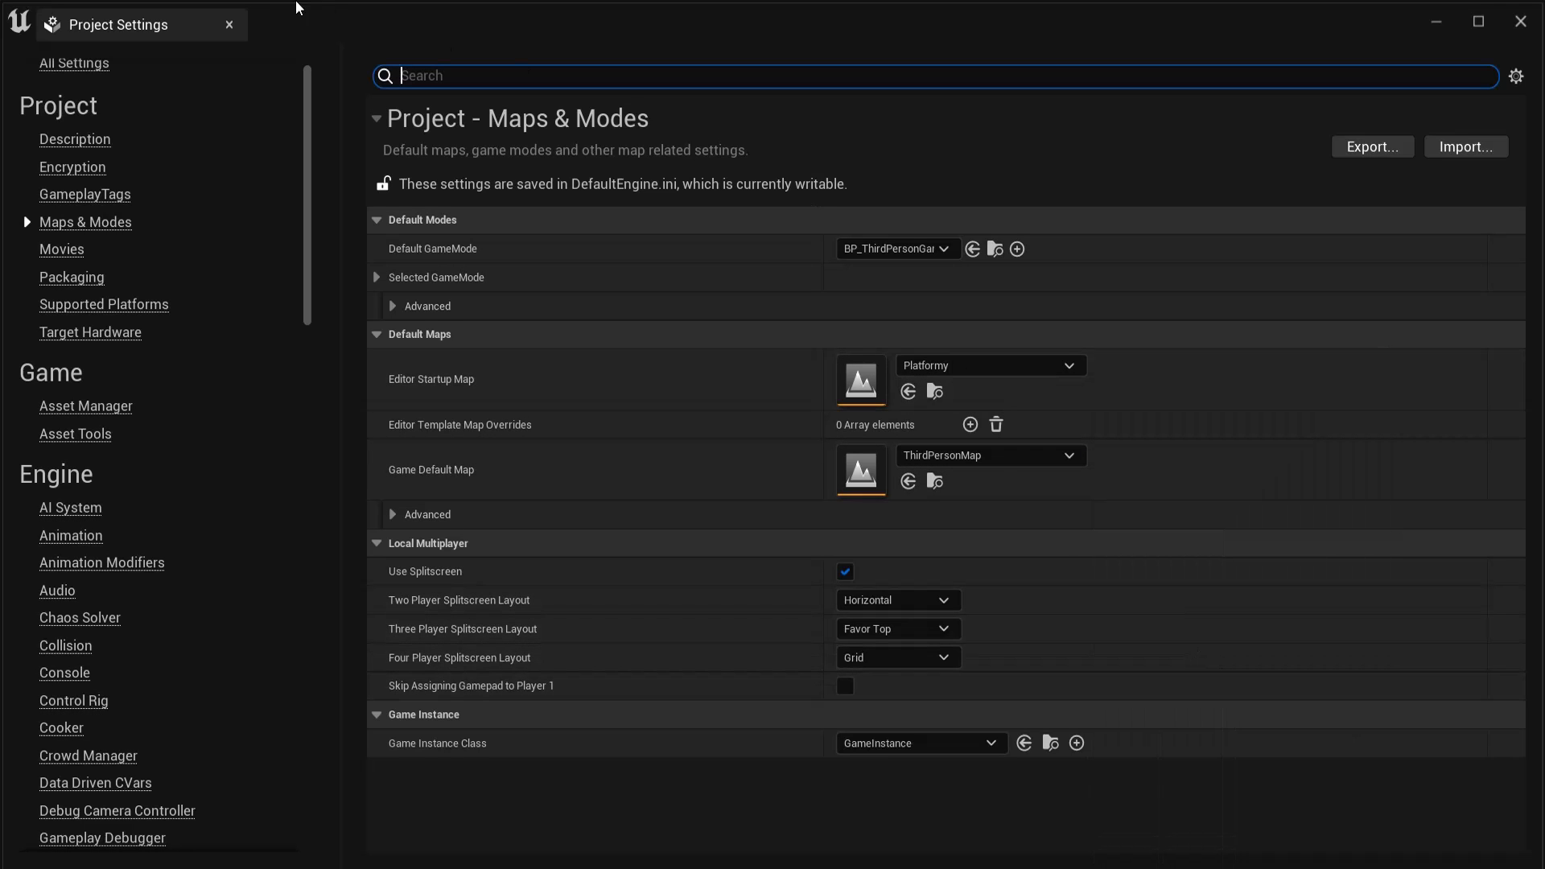
click(229, 24)
- Open the Platformy level from Content/ThirdPerson/Maps and play-test it briefly
click(70, 855)
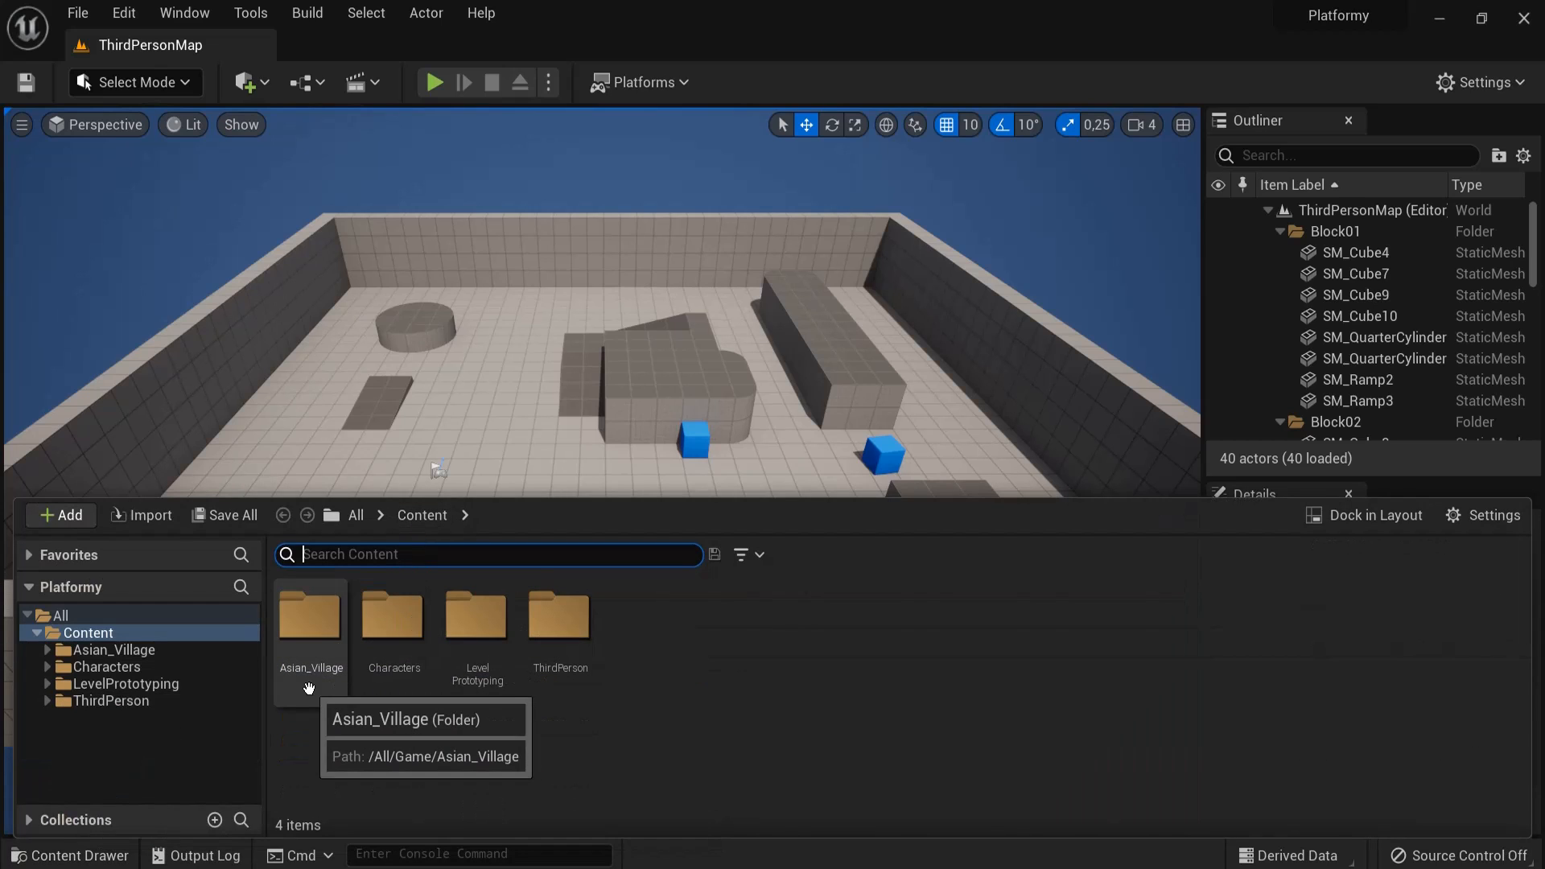
double_click(560, 620)
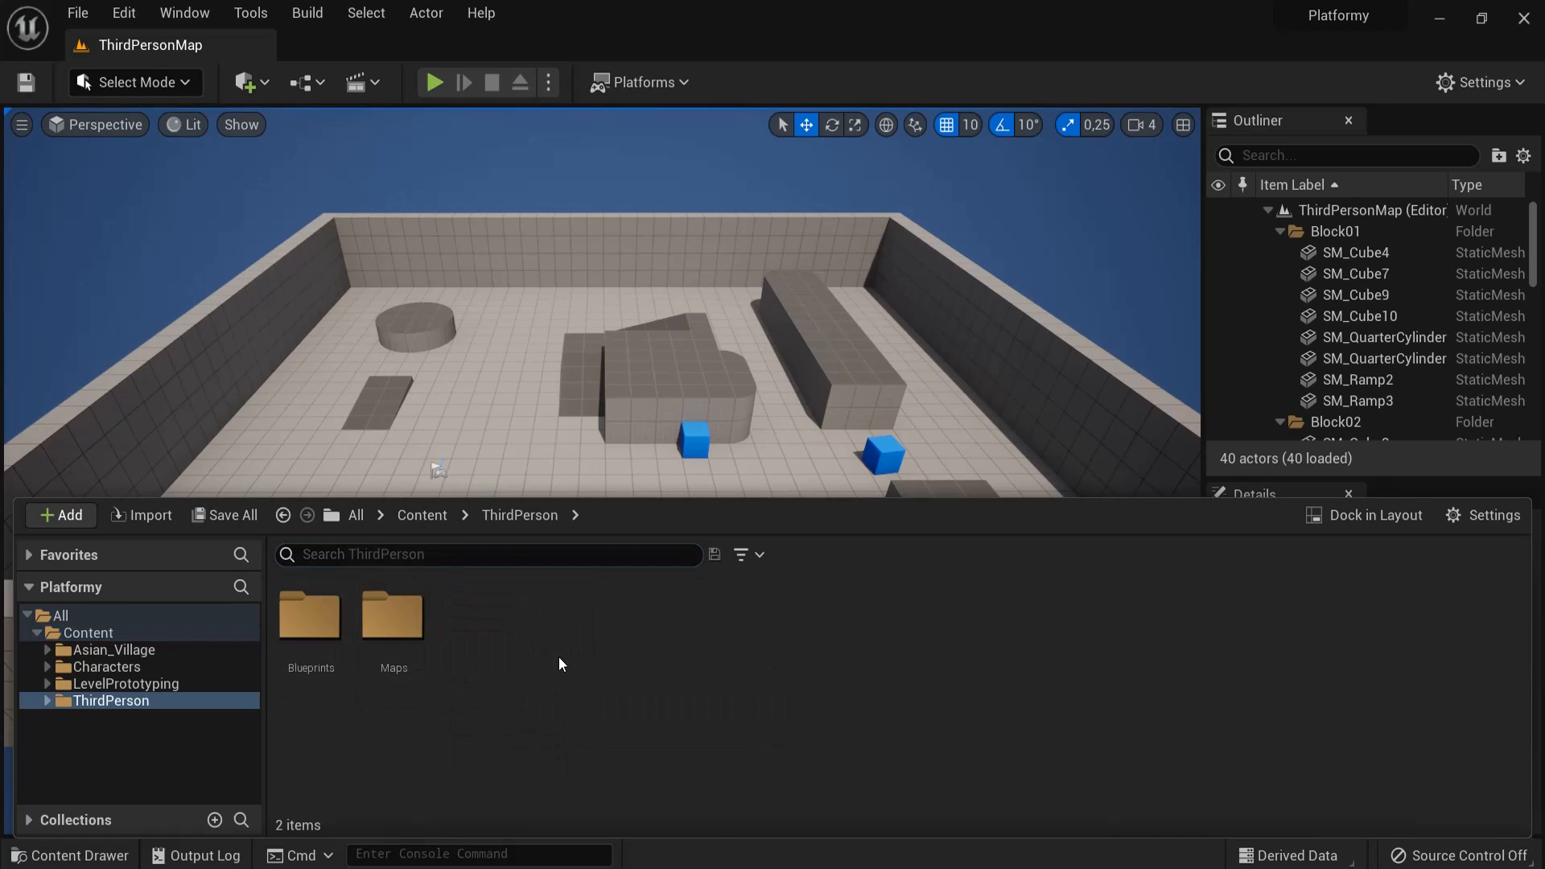
double_click(395, 620)
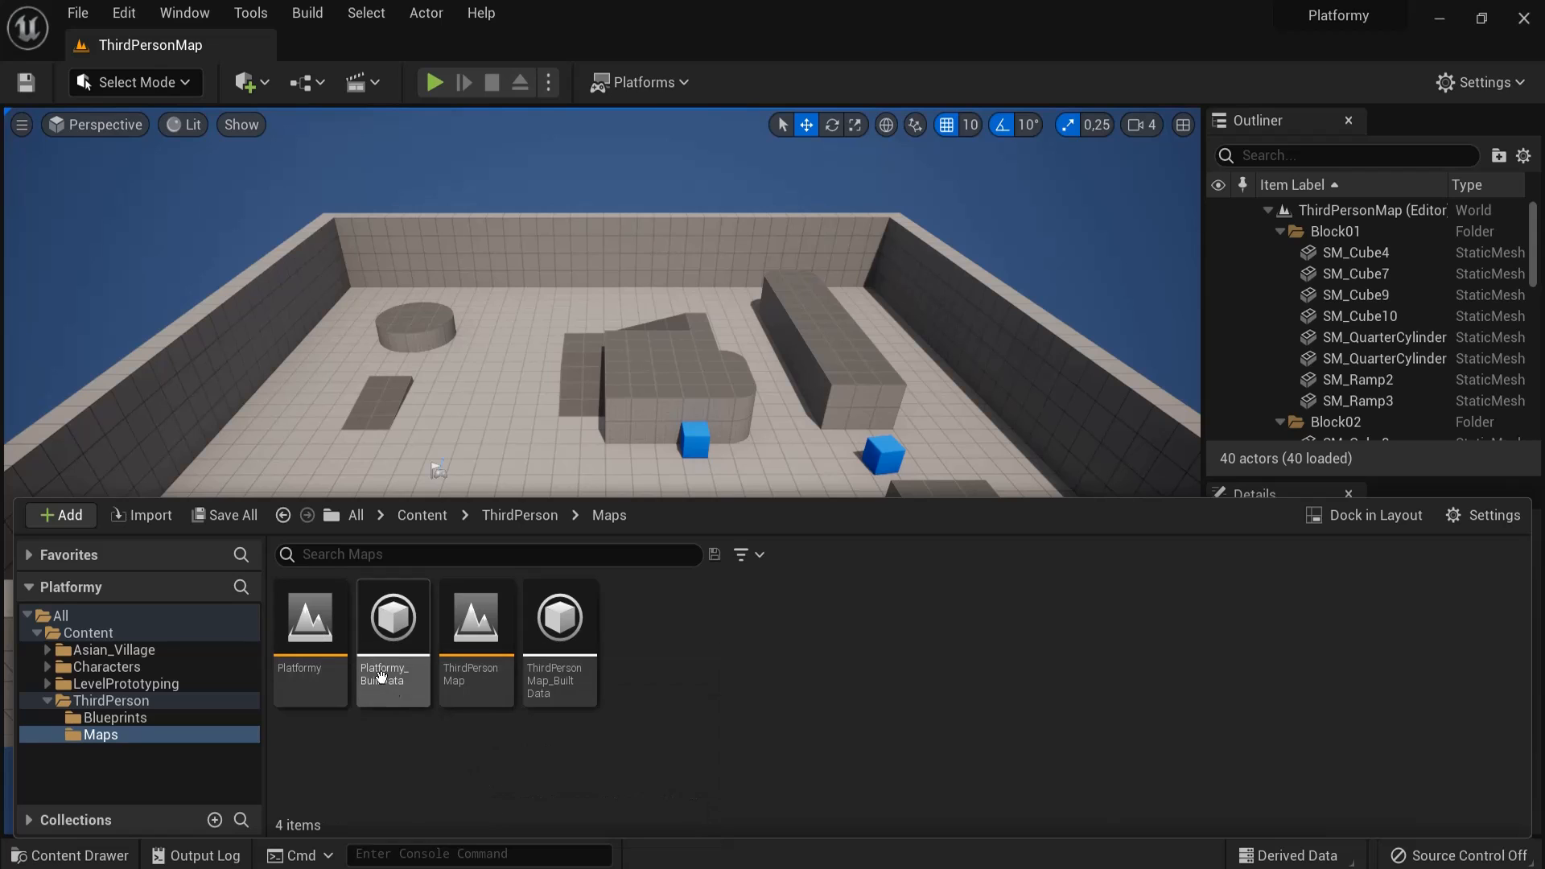
double_click(306, 627)
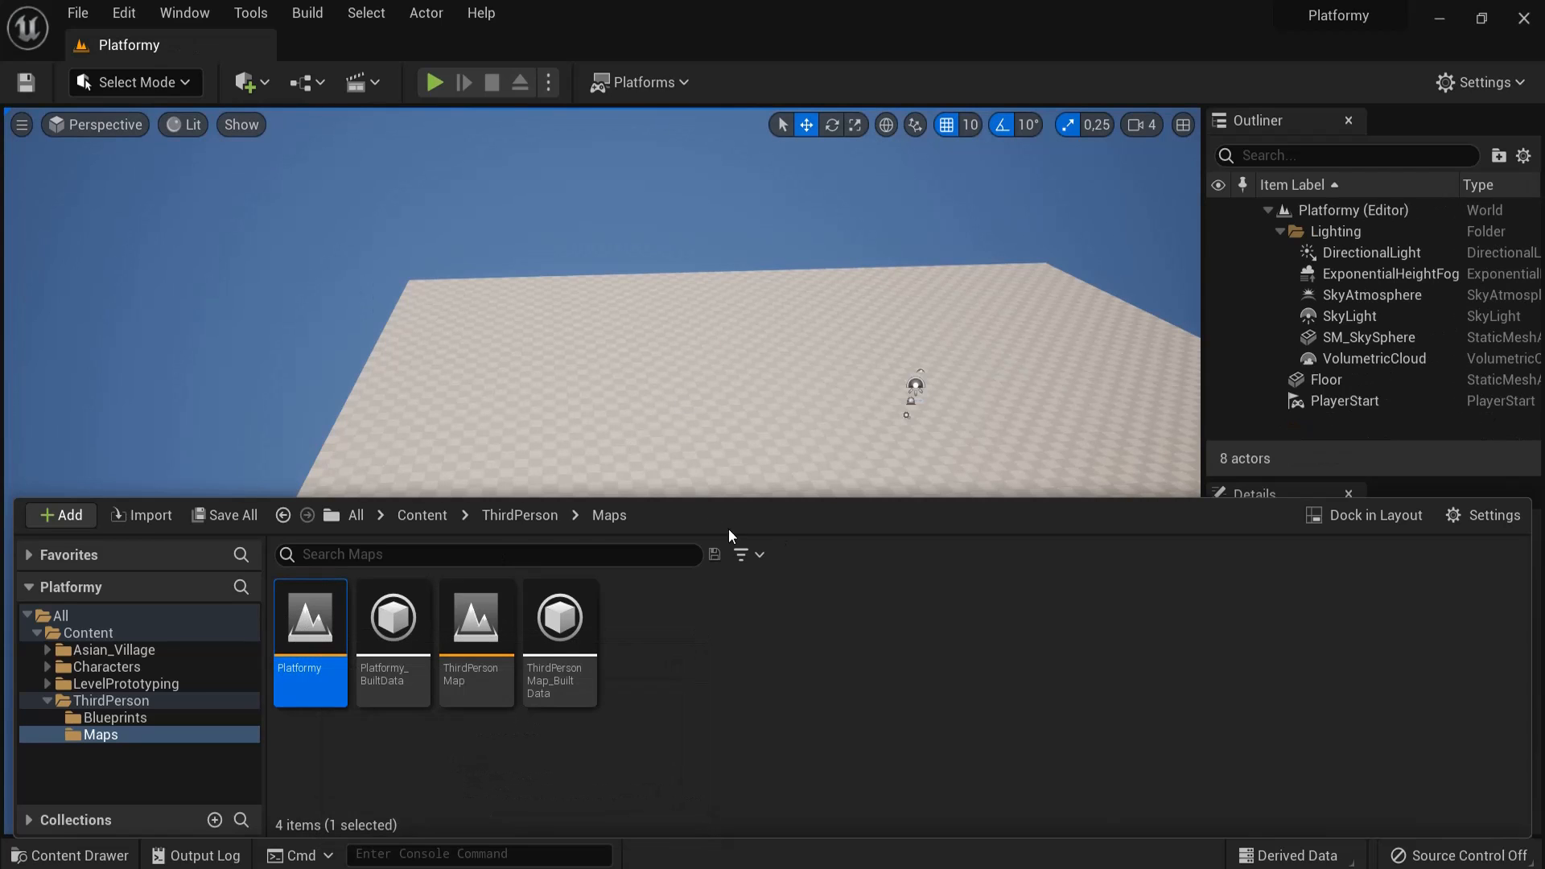
click(352, 296)
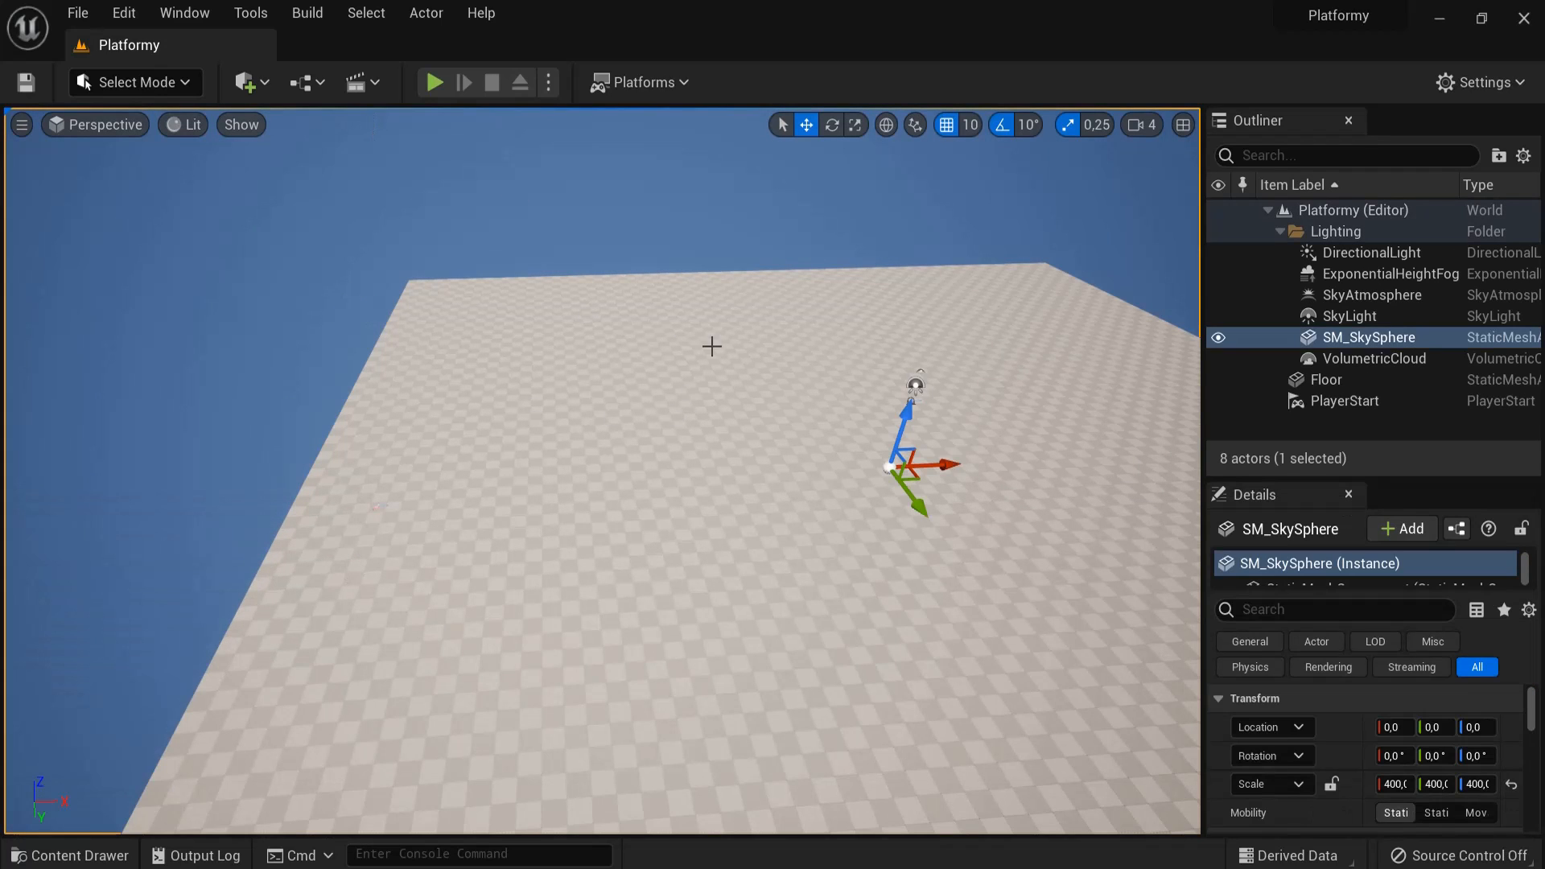
click(433, 83)
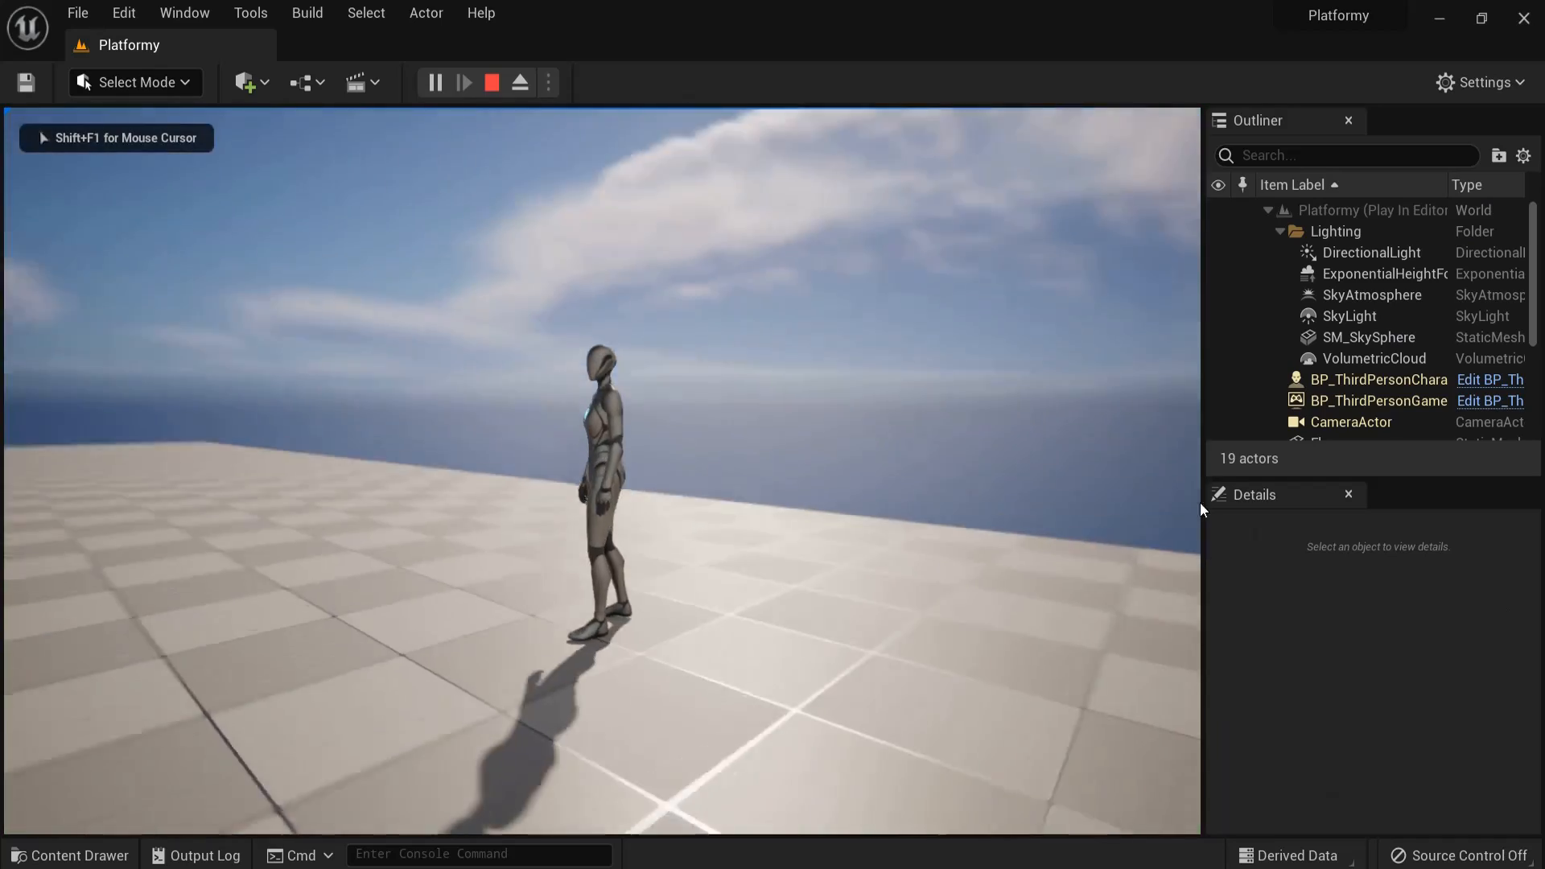
key(Escape)
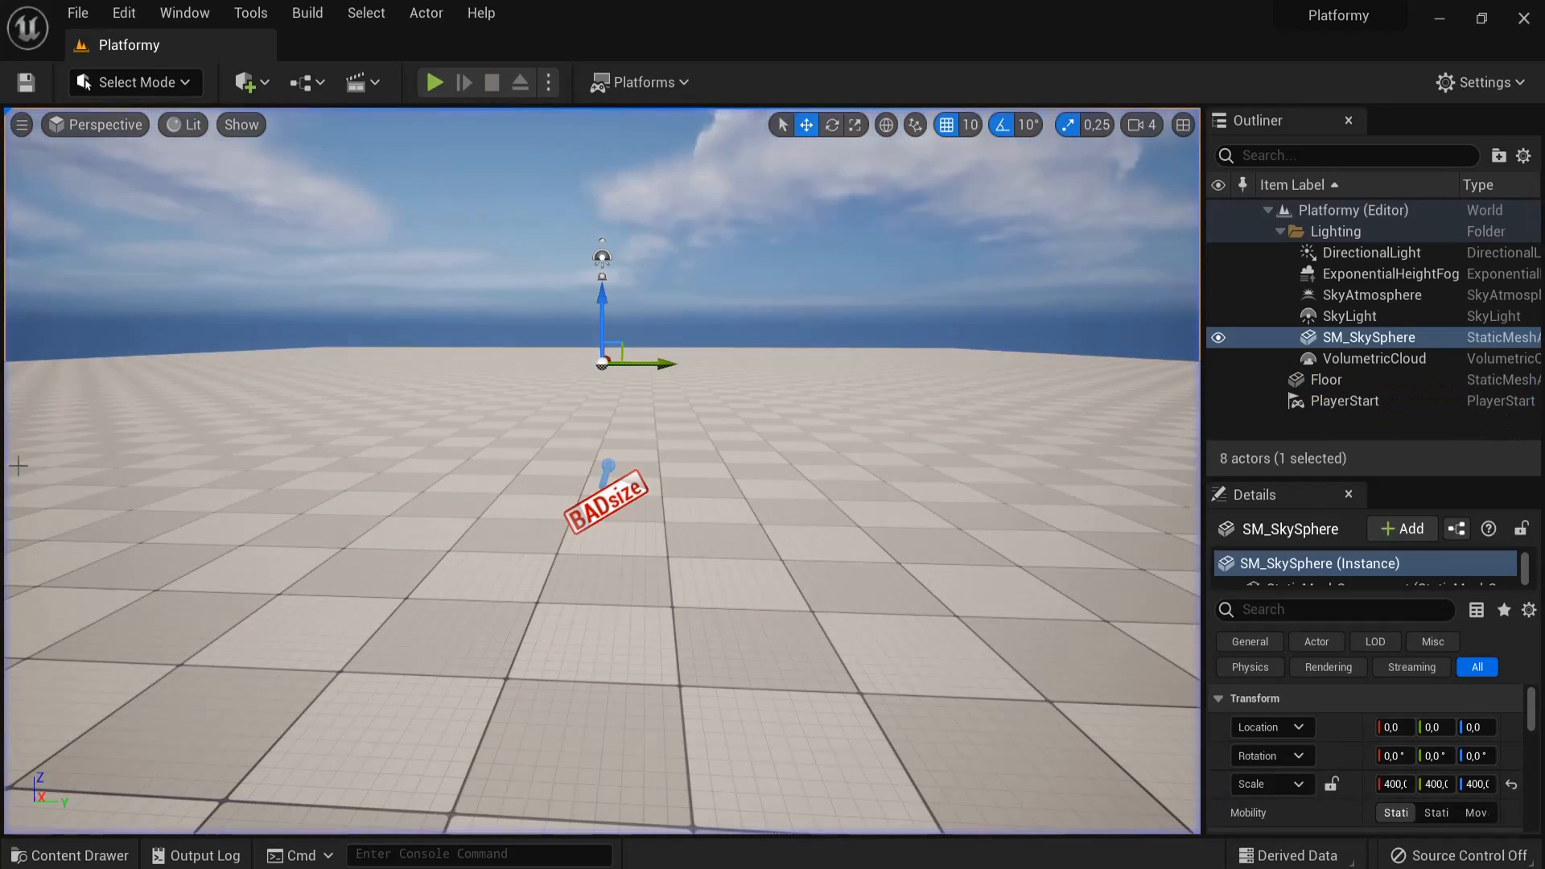
- Lift the PlayerStart to Z 170, snap it back down onto the floor, and play-test the level briefly
mouse_move(580, 536)
right_down()
mouse_move(641, 544)
mouse_move(413, 545)
right_up()
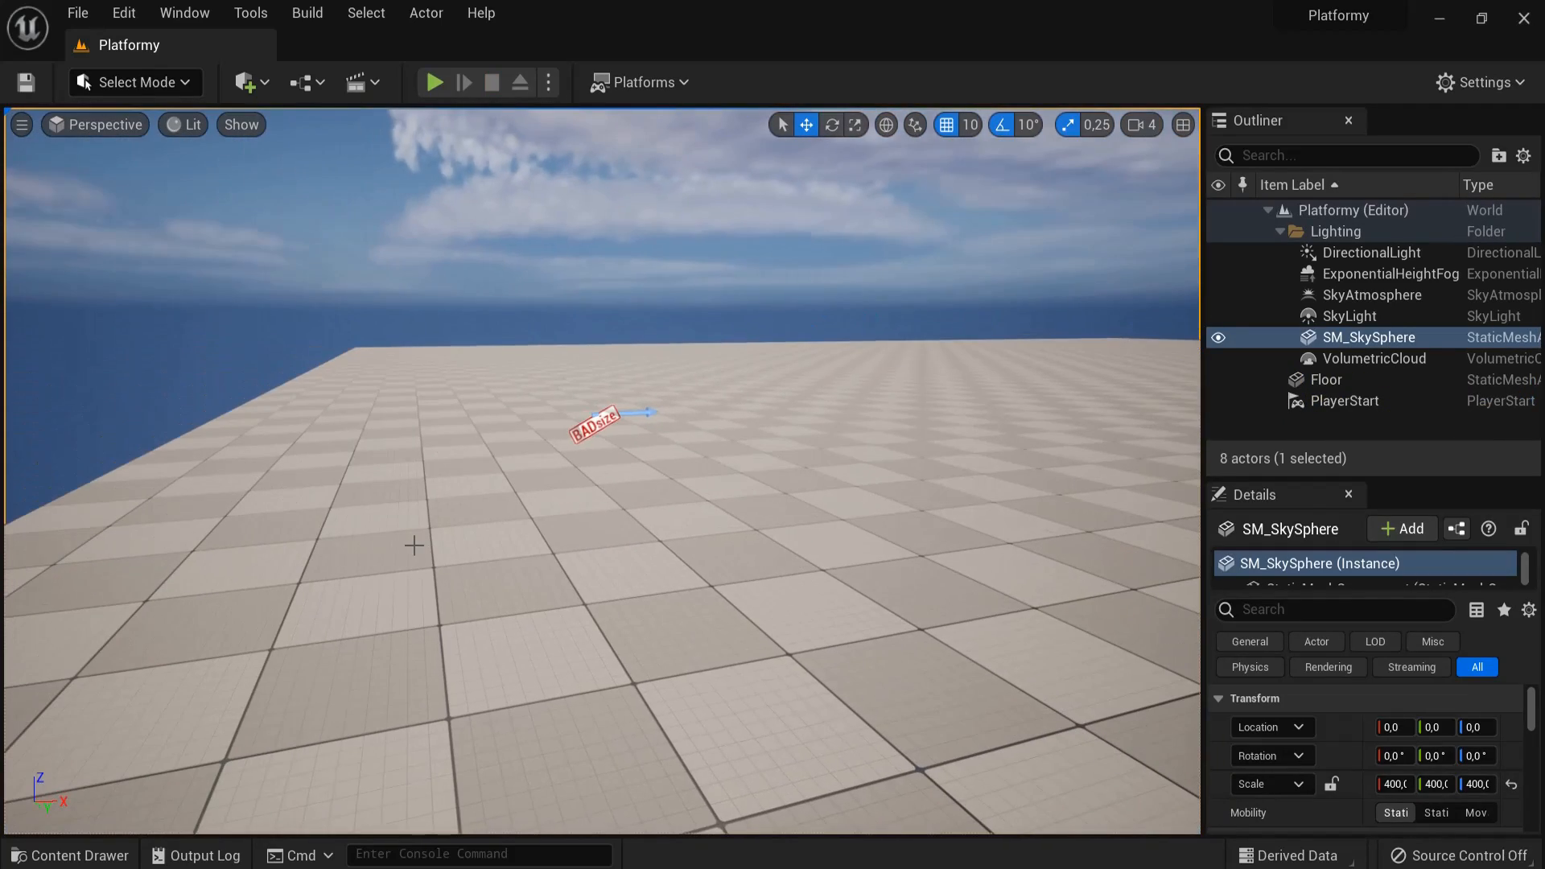
click(602, 425)
drag(594, 378, 593, 299)
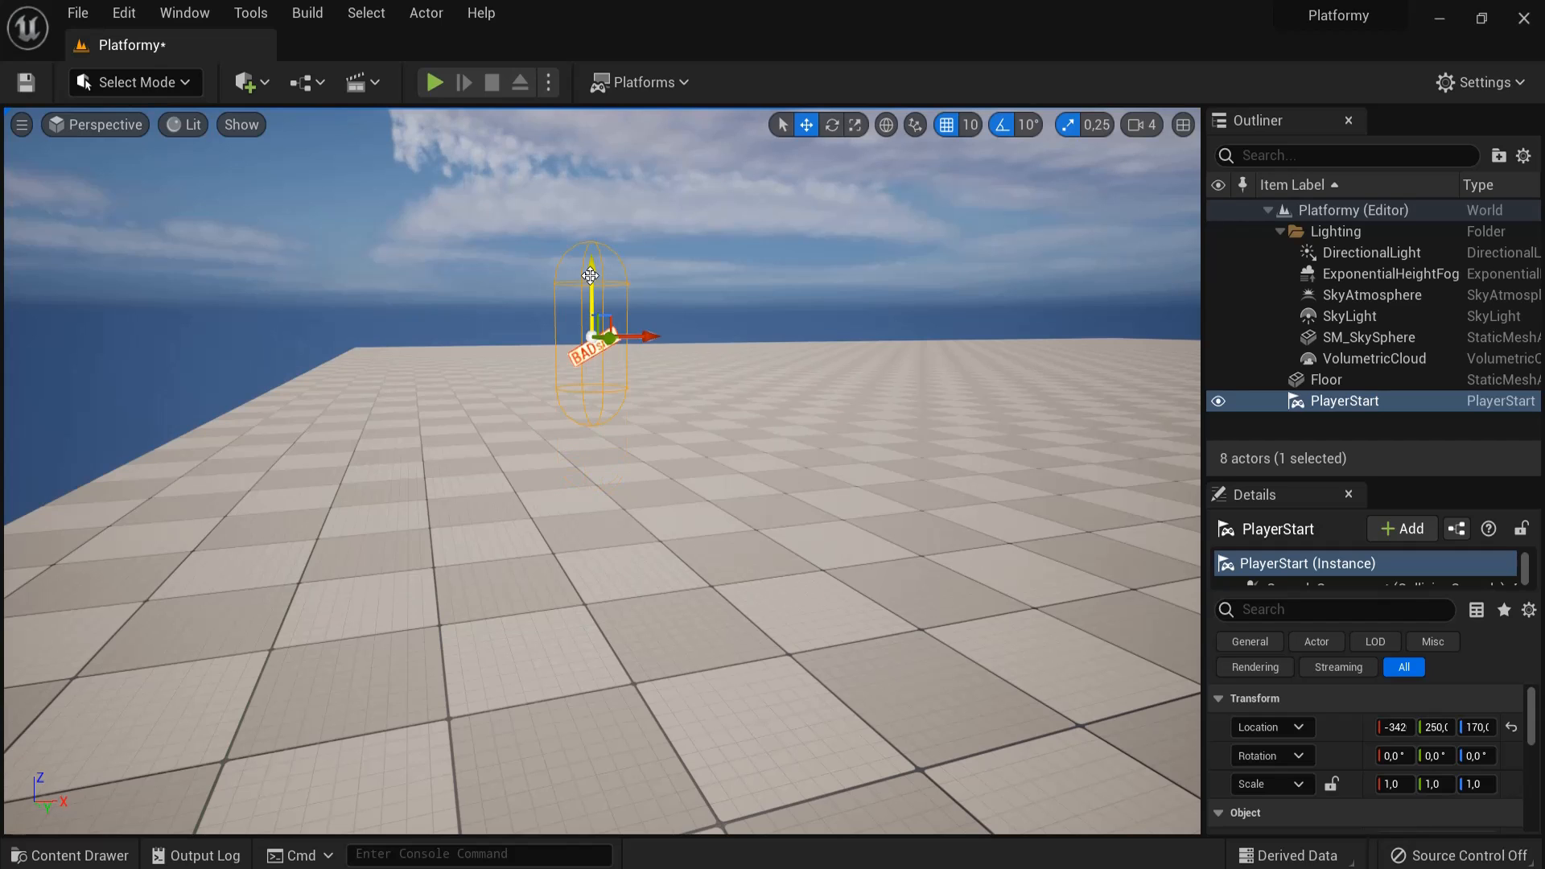
key(End)
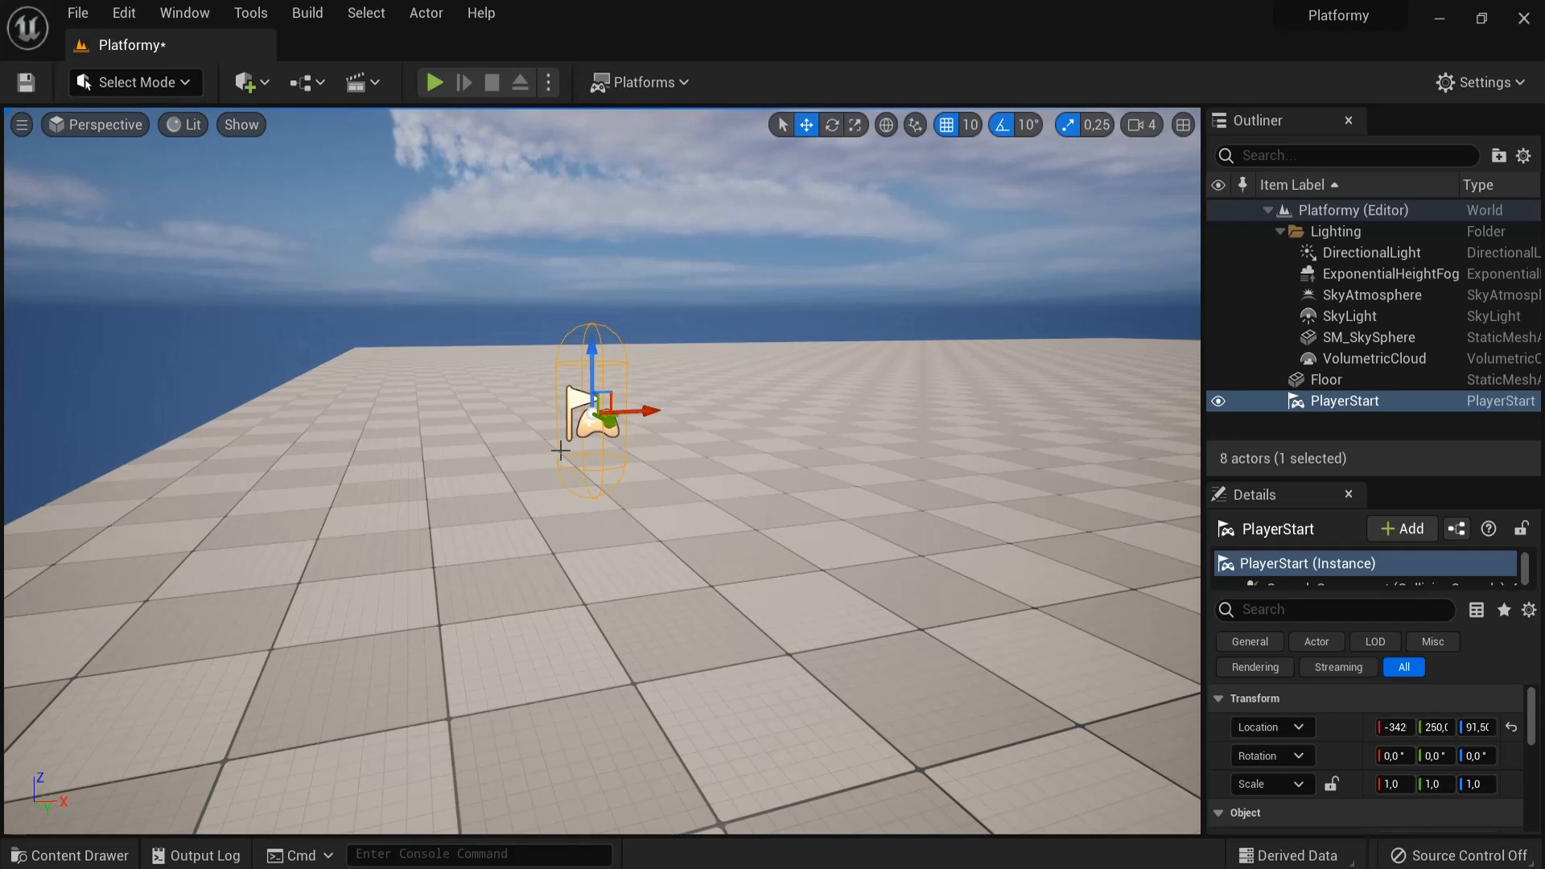
click(447, 86)
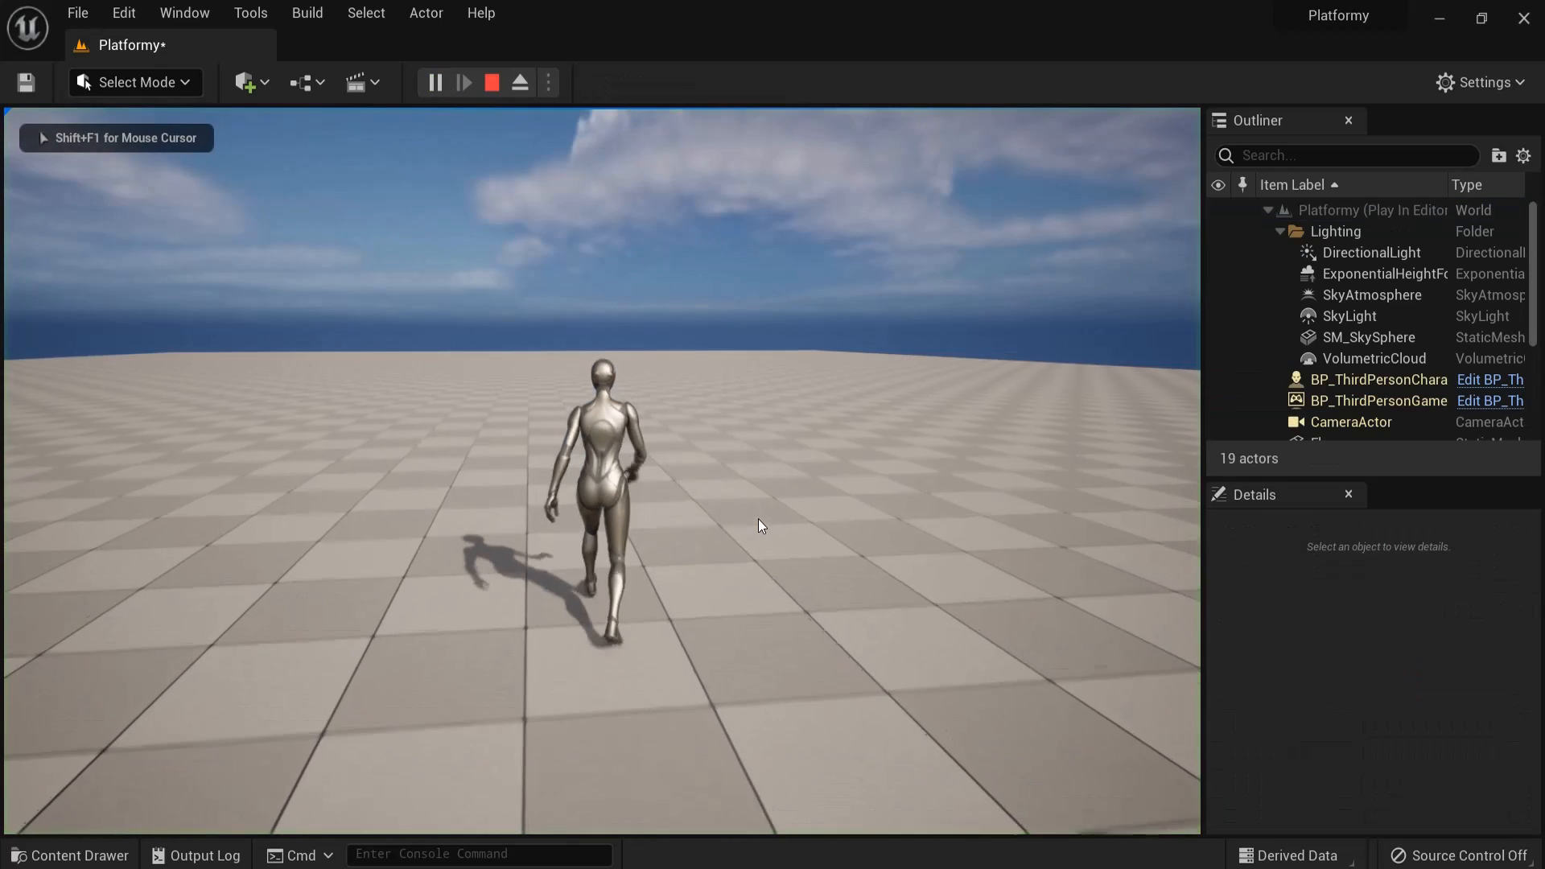
key(Escape)
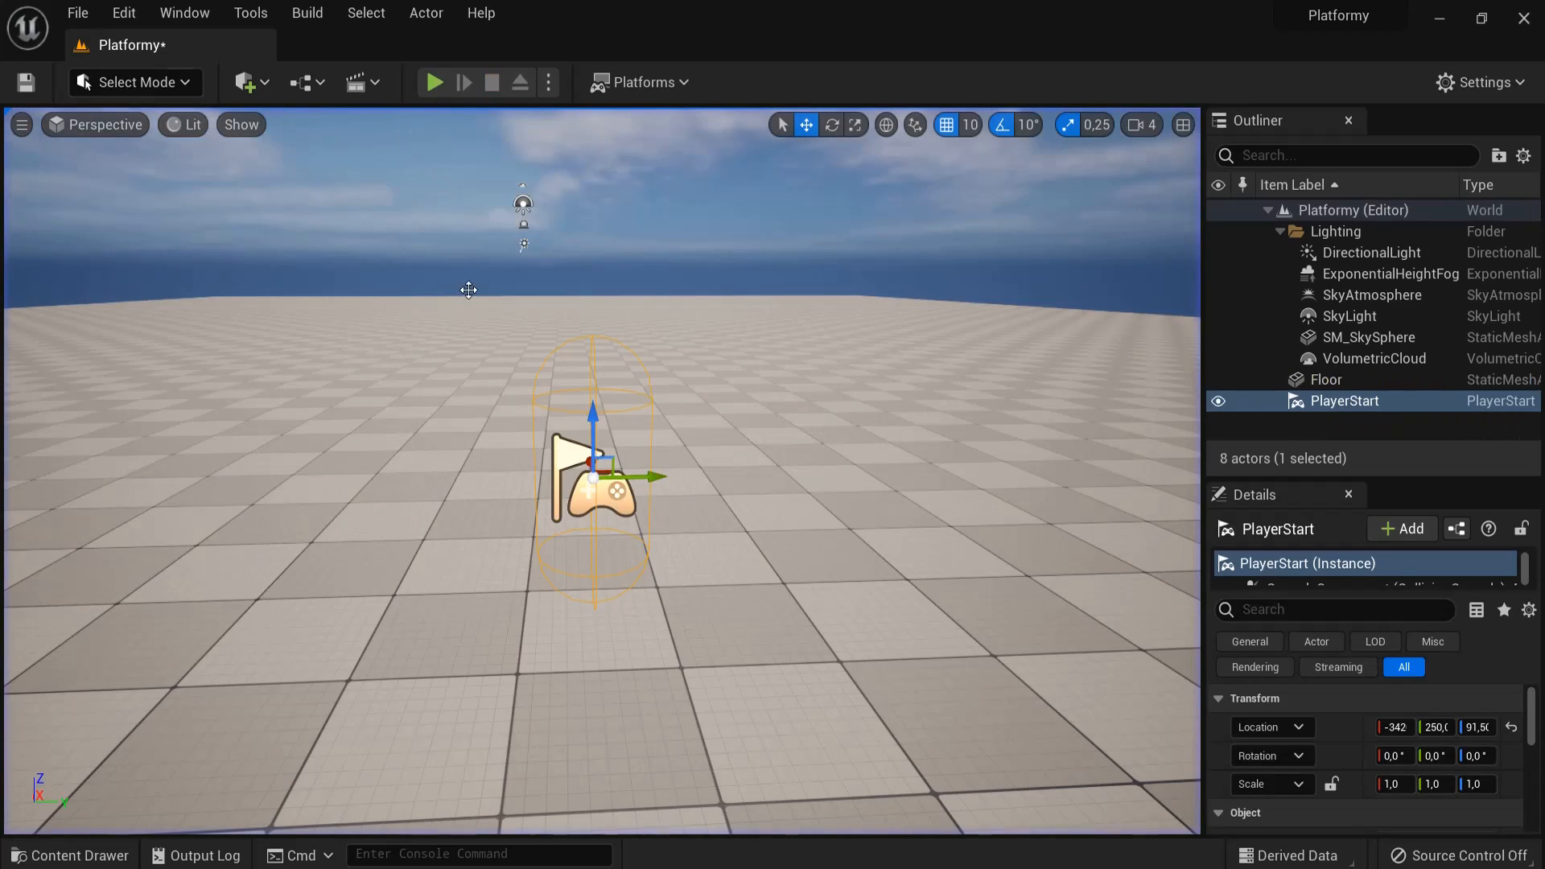
- Save all modified files of the project, including the Platformy level
click(77, 13)
mouse_move(93, 141)
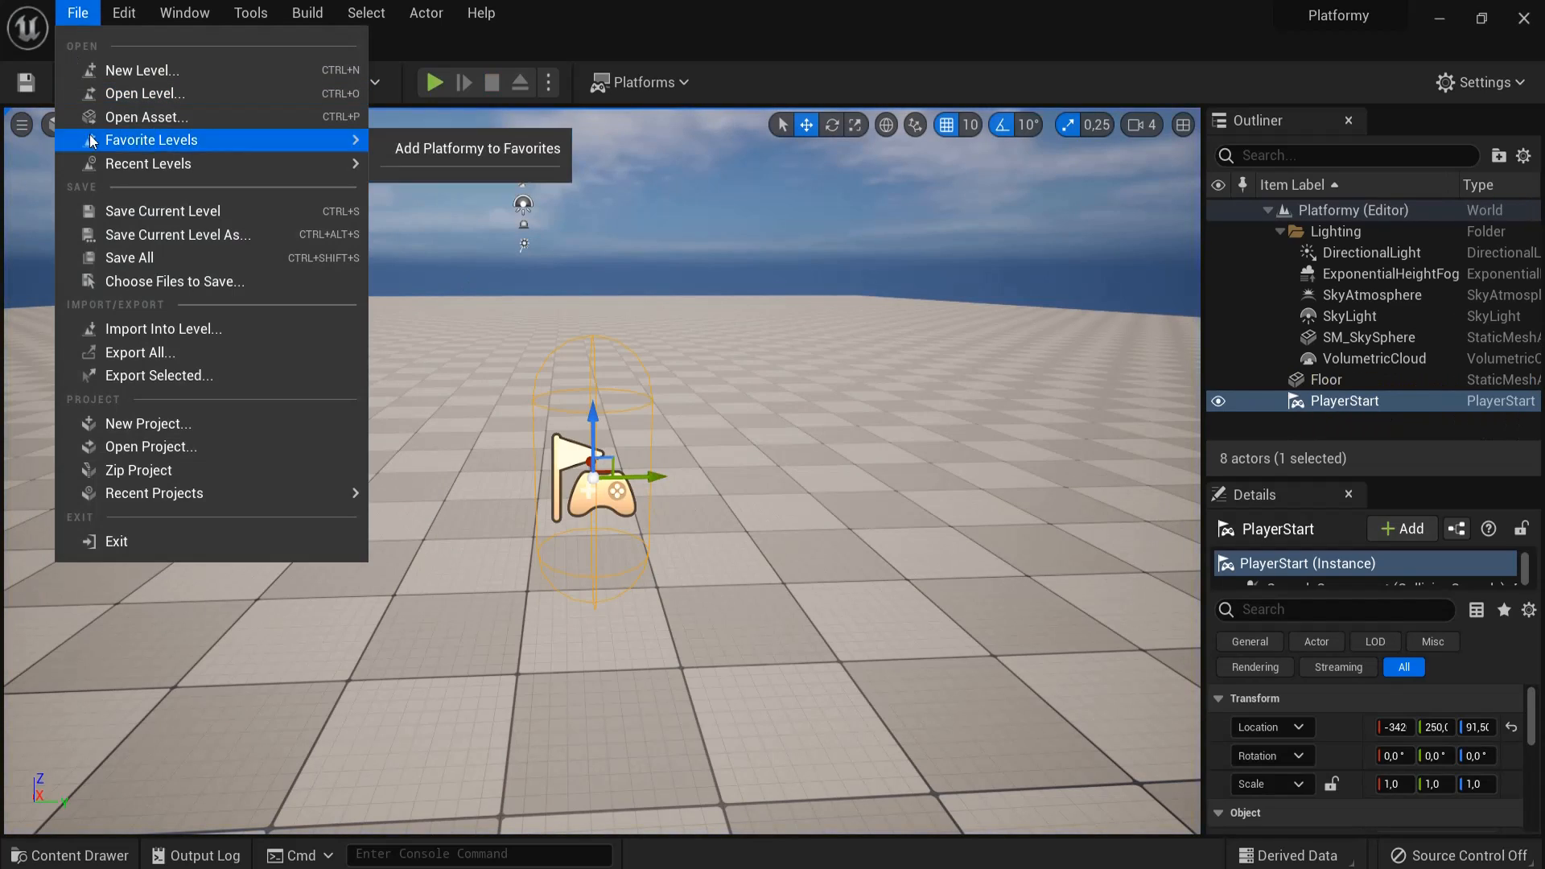
click(163, 262)
drag(962, 348, 813, 385)
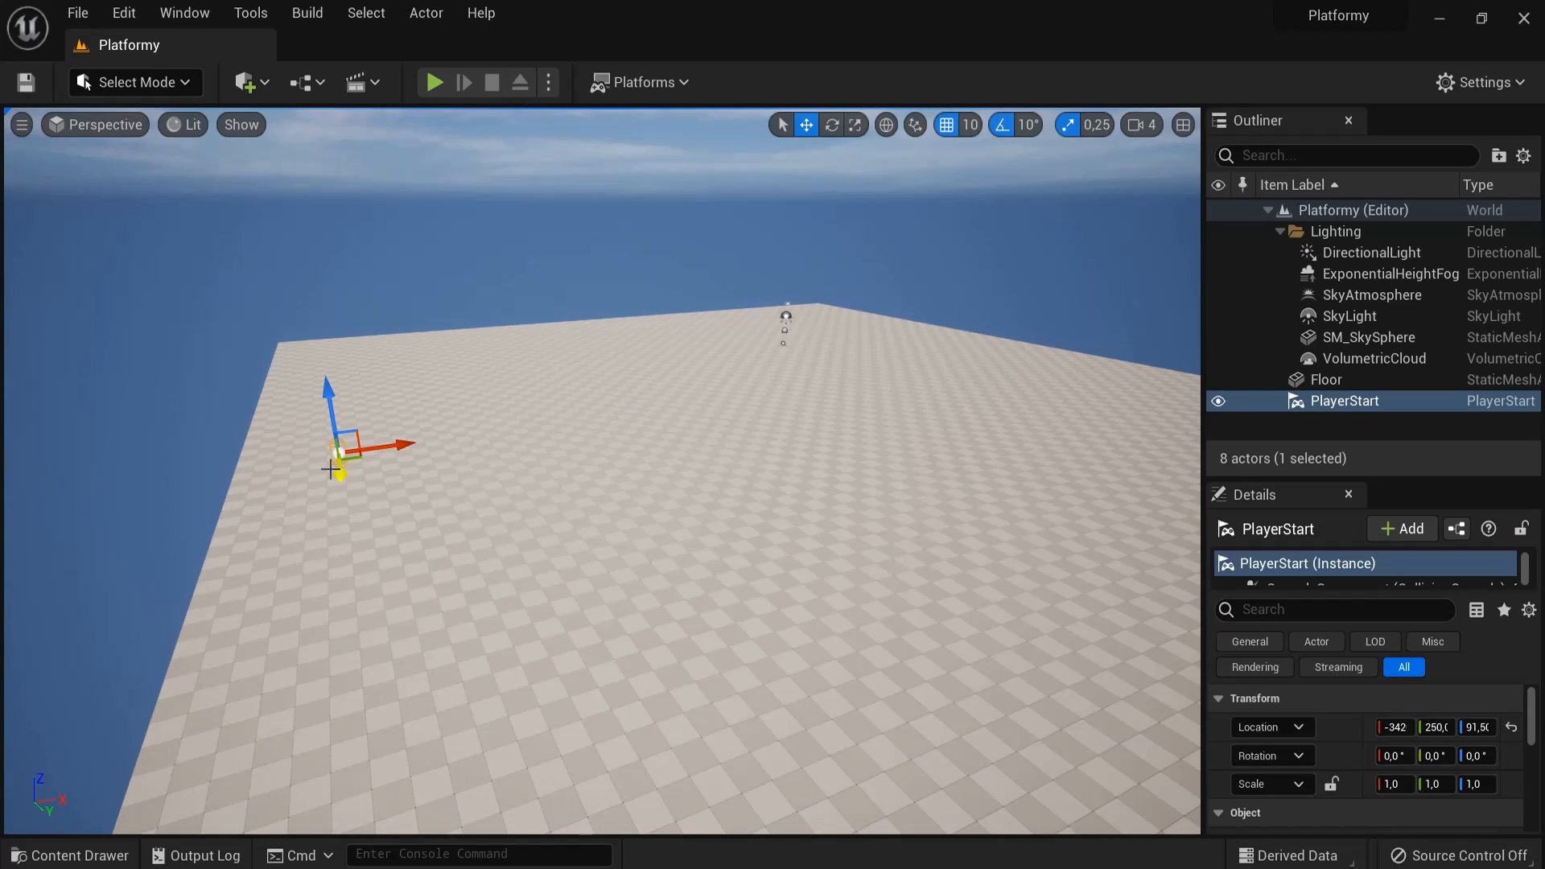
right_drag(774, 404, 749, 393)
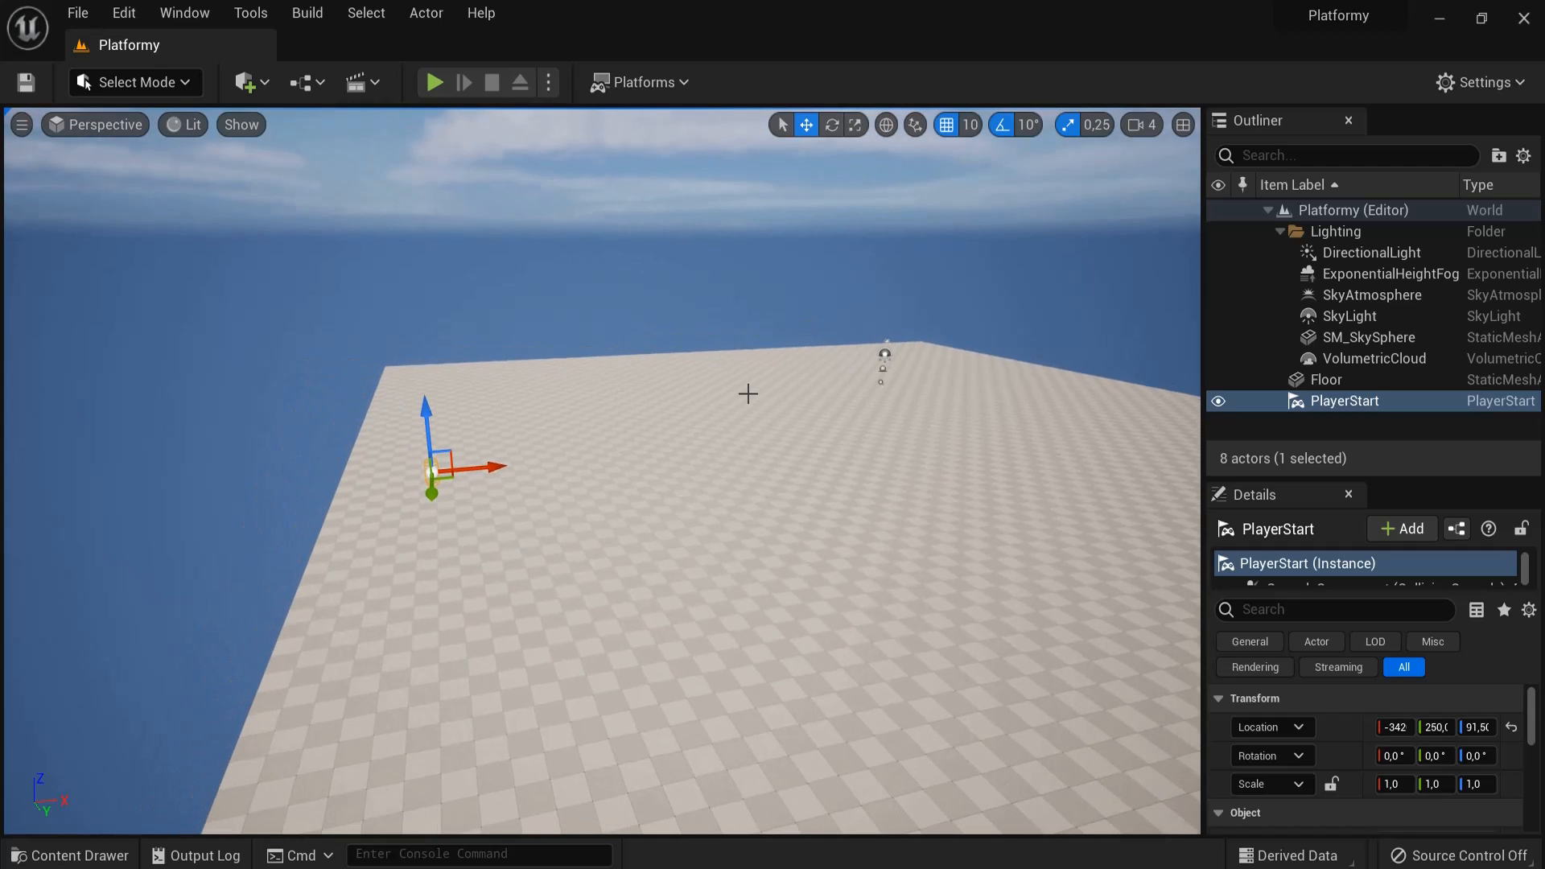